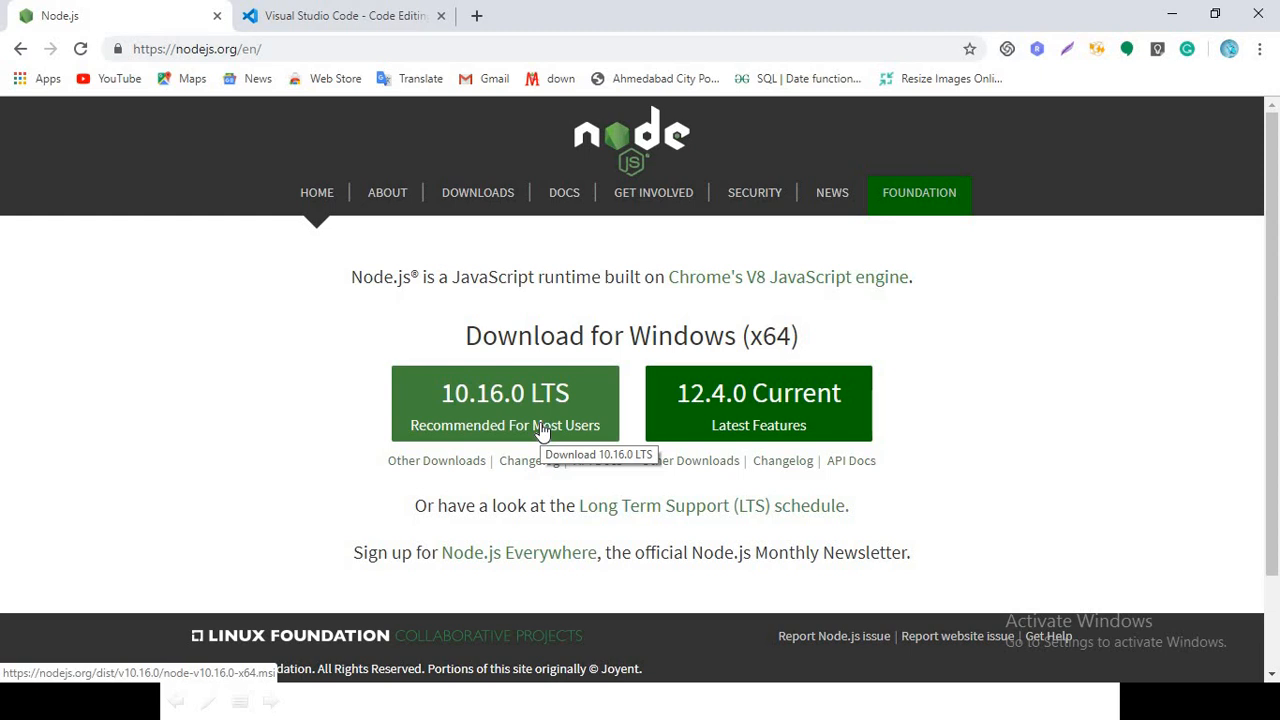
Check the installed Node.js version by running node --version in a new Command Prompt
{"action": "key", "text": "super+r"}
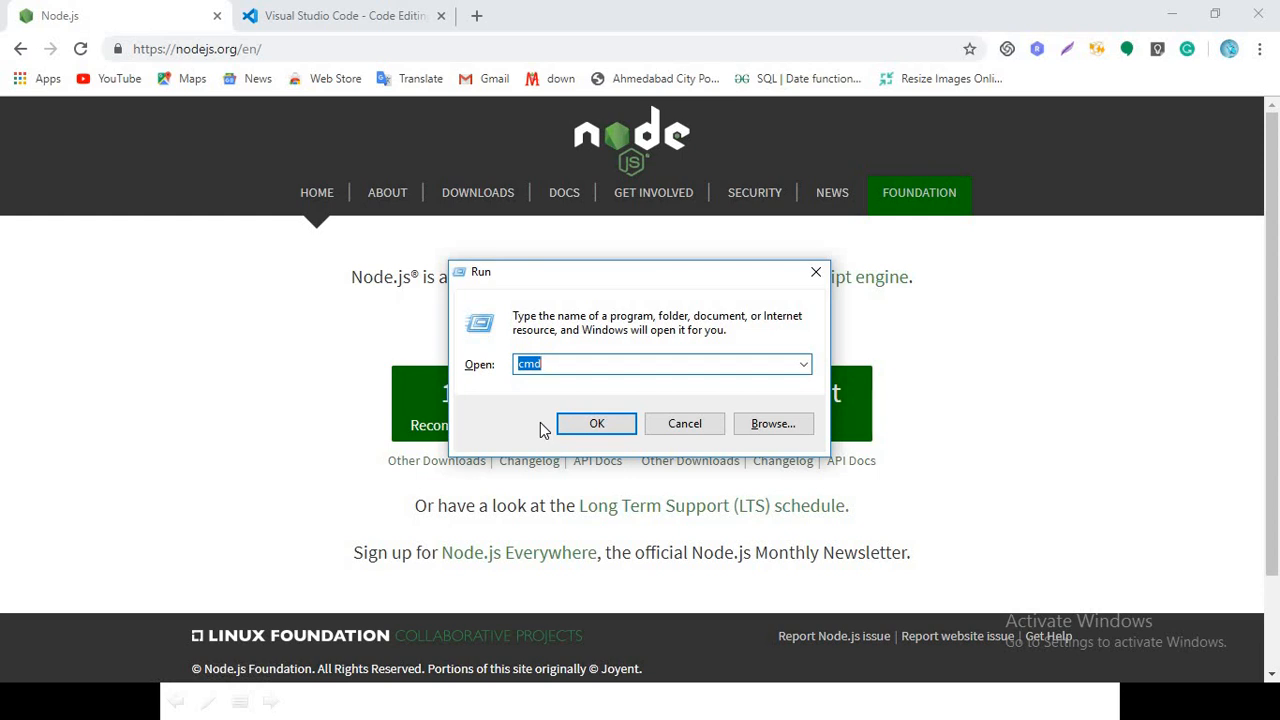
{"action": "key", "text": "Return"}
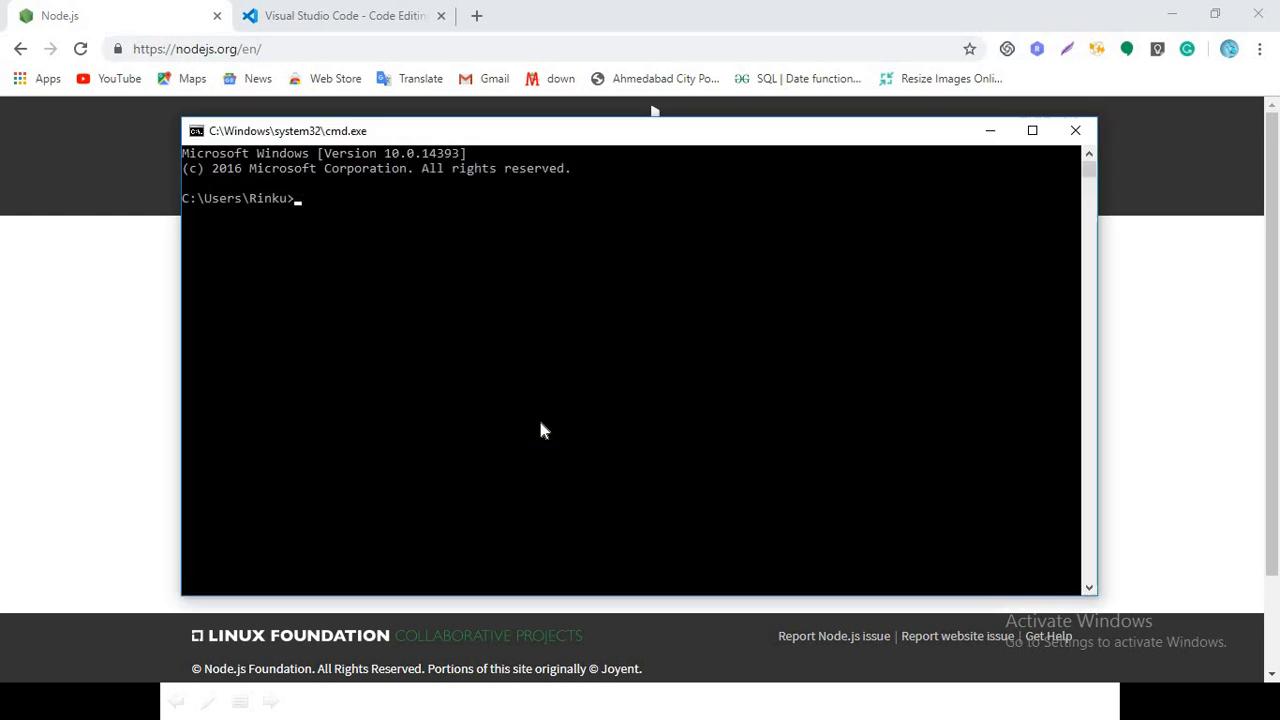
{"action": "type", "text": "node --version"}
{"action": "key", "text": "Return"}
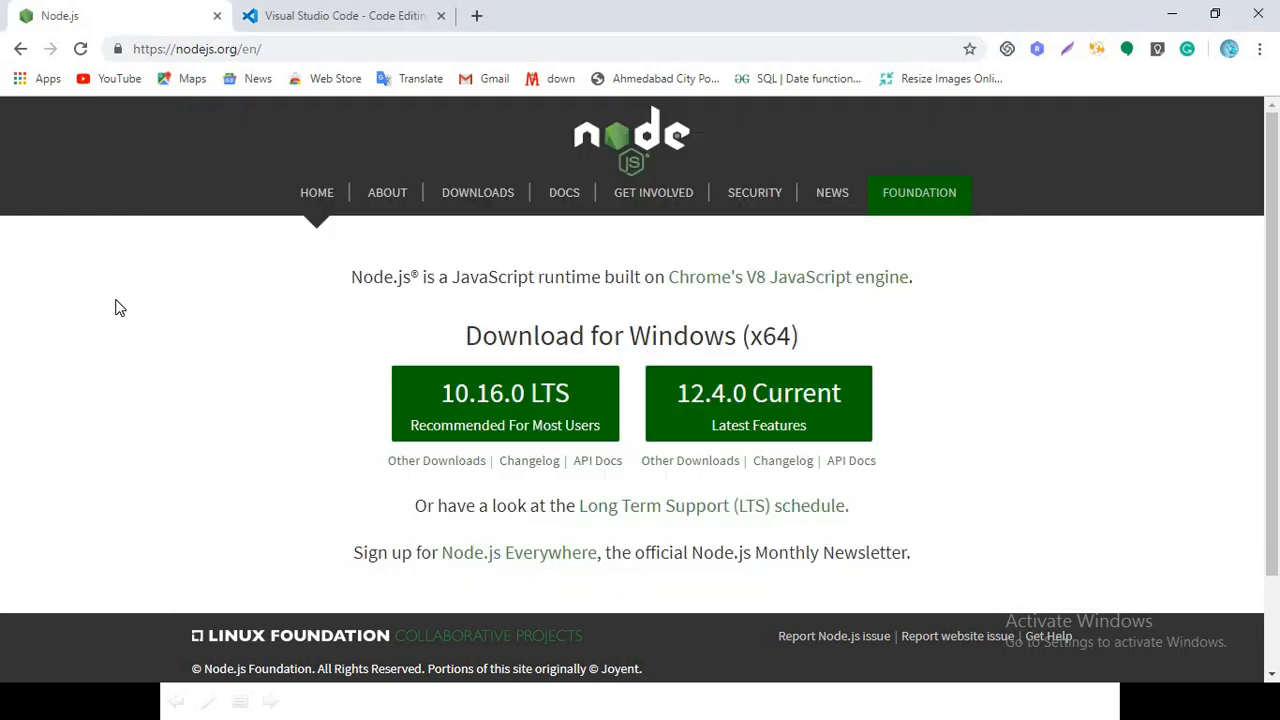
Return to the browser and view the open Visual Studio Code website
{"action": "left_click", "coordinate": [115, 308]}
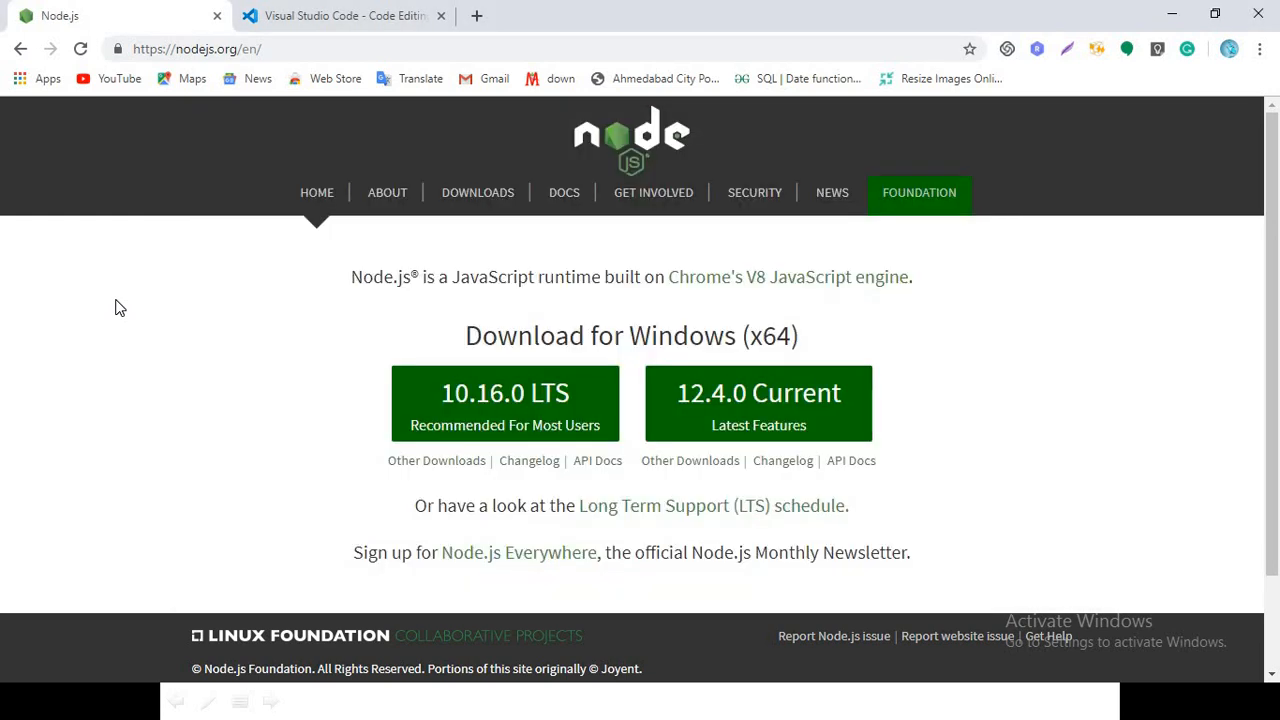
{"action": "left_click", "coordinate": [358, 10]}
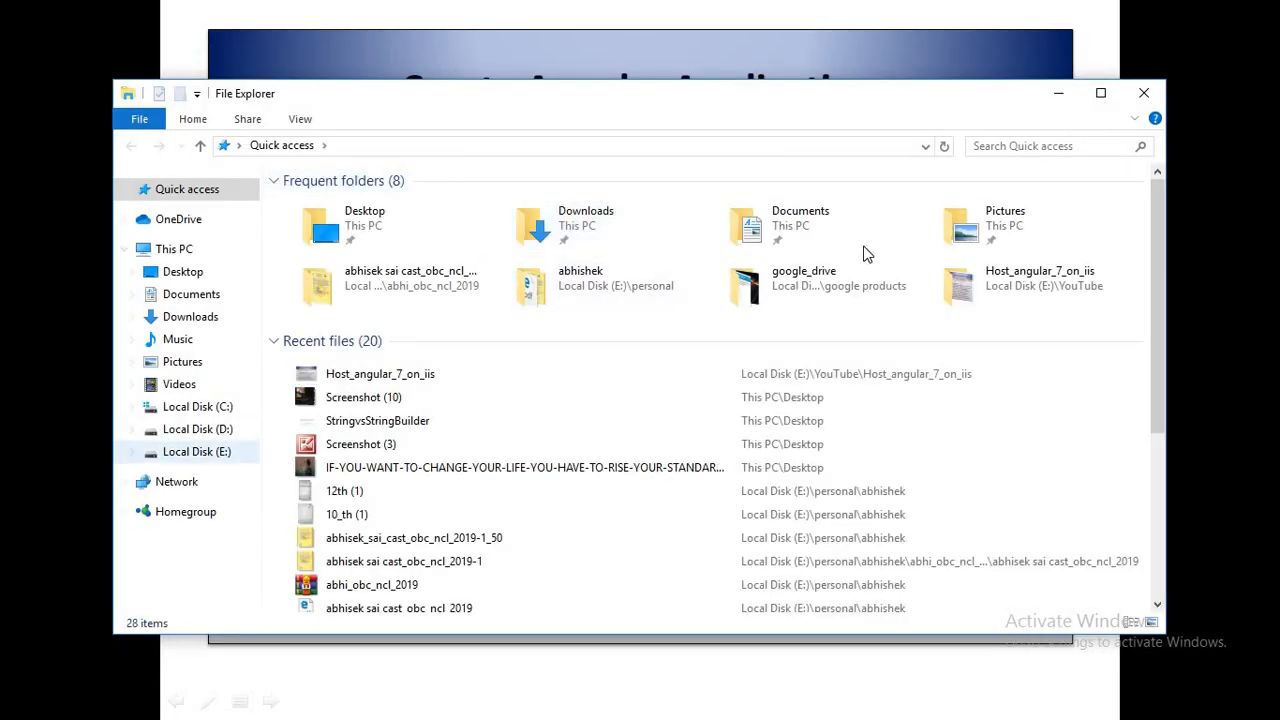
Create a folder named Angular_App on Local Disk (D:) in a maximized File Explorer window and open it
{"action": "left_click", "coordinate": [1100, 93]}
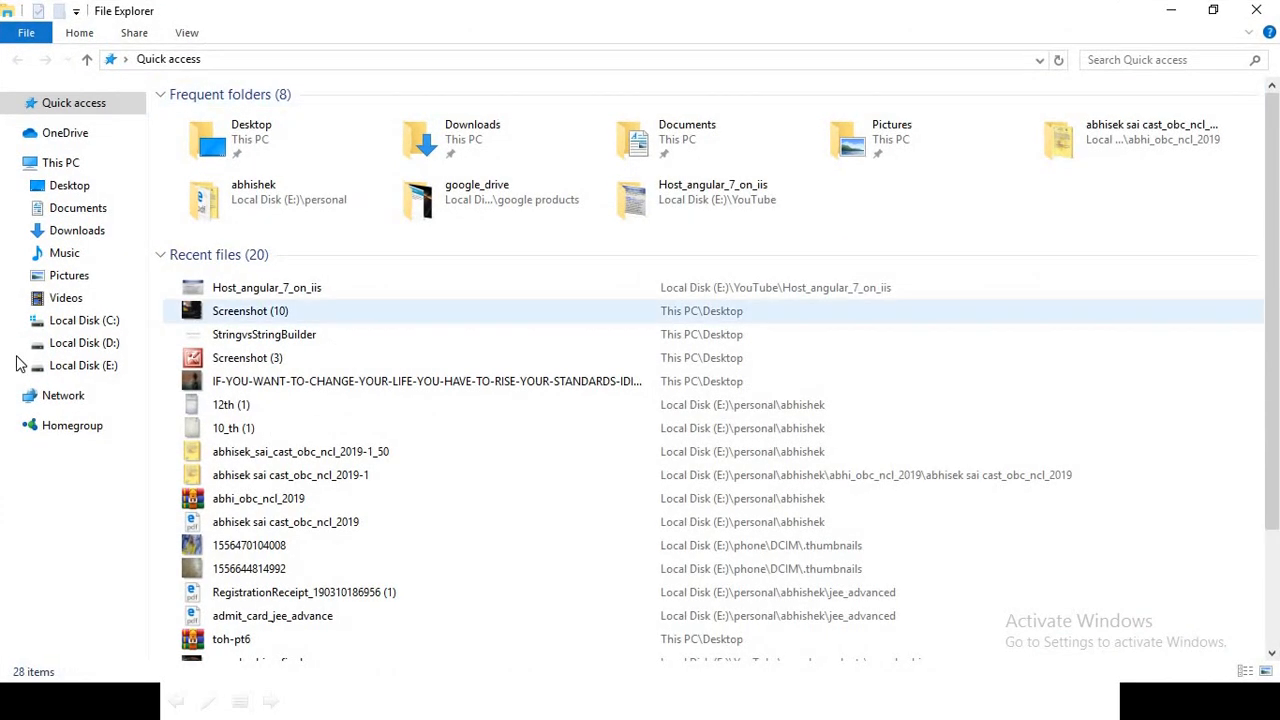
{"action": "left_click", "coordinate": [80, 322]}
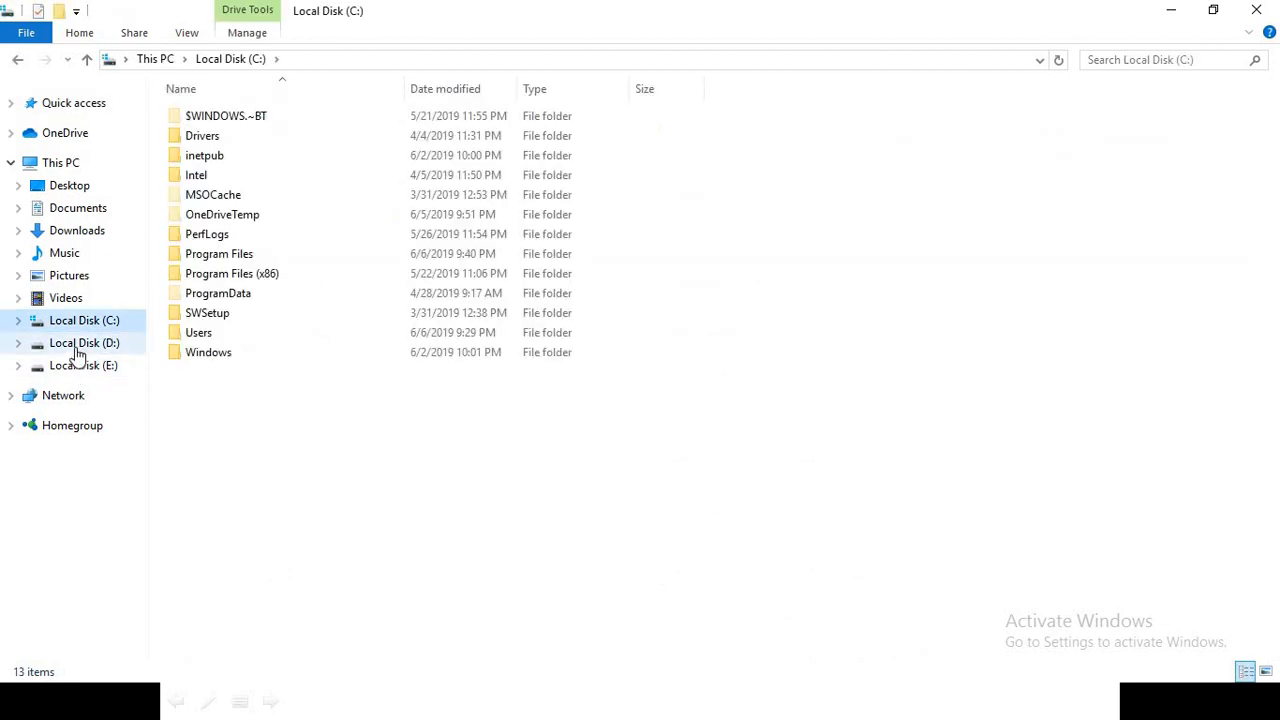
{"action": "left_click", "coordinate": [80, 342]}
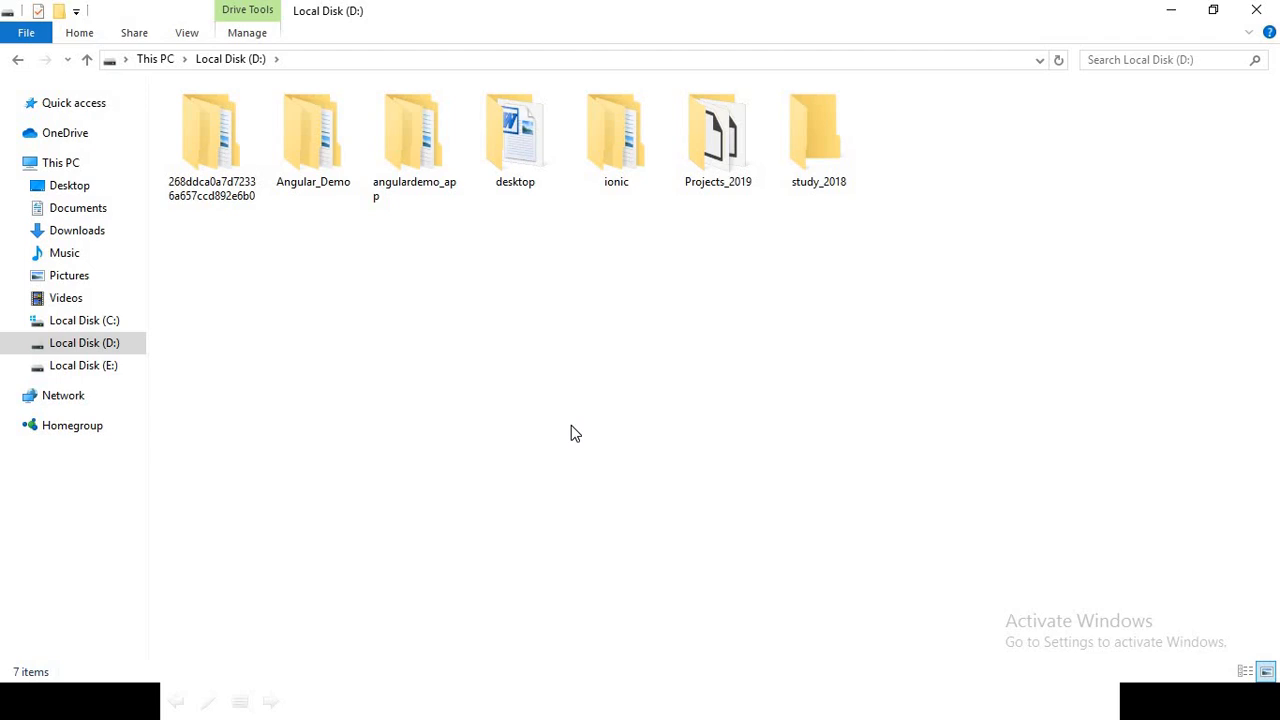
{"action": "key", "text": "ctrl+shift+n"}
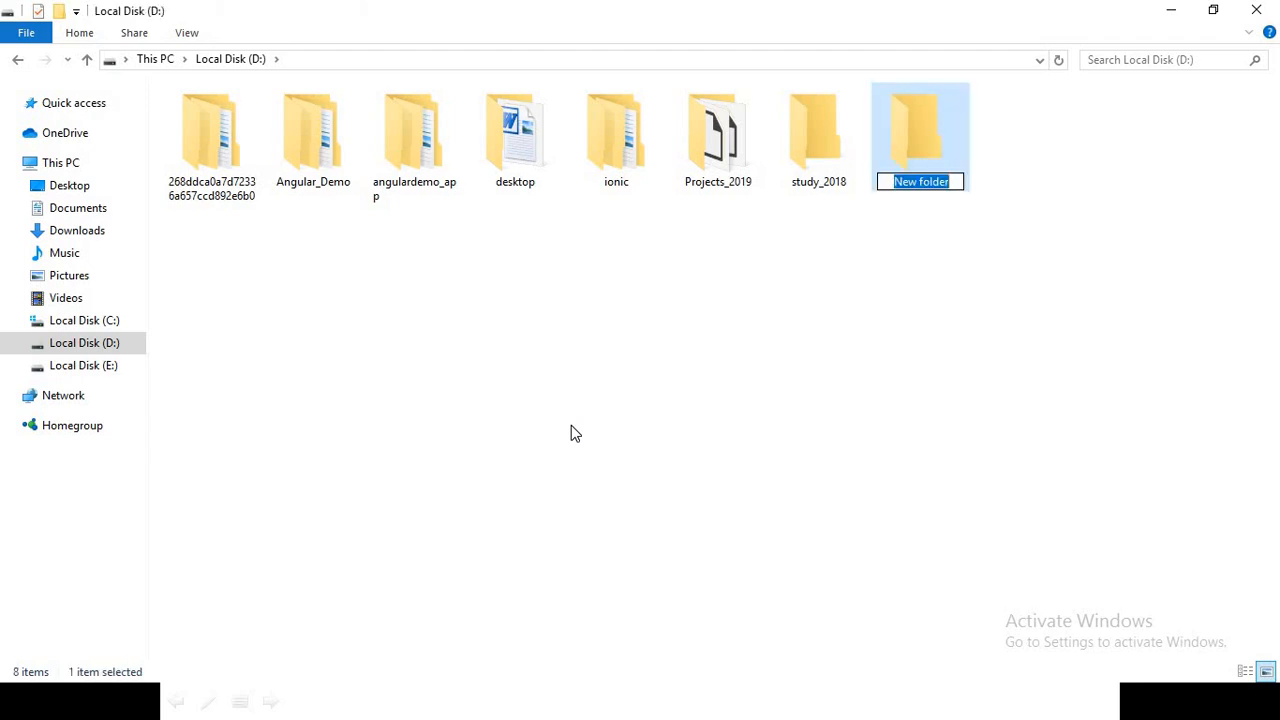
{"action": "type", "text": "Angu"}
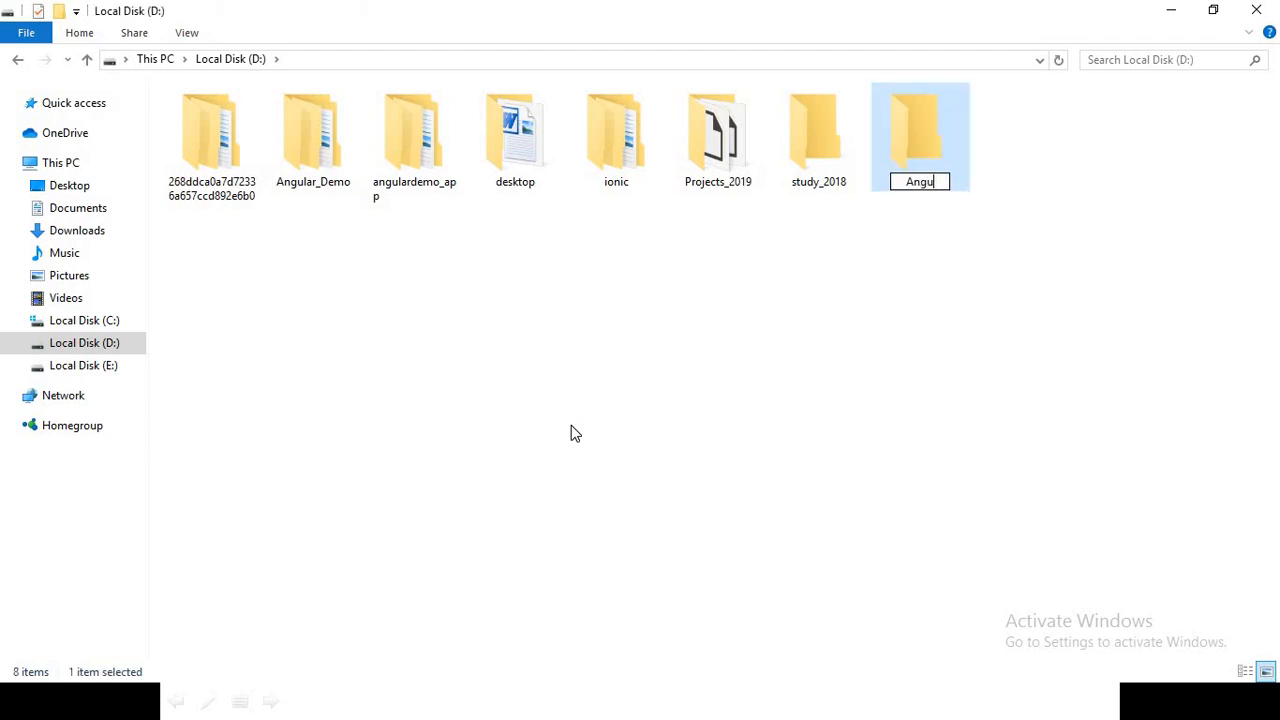
{"action": "type", "text": "lar_App"}
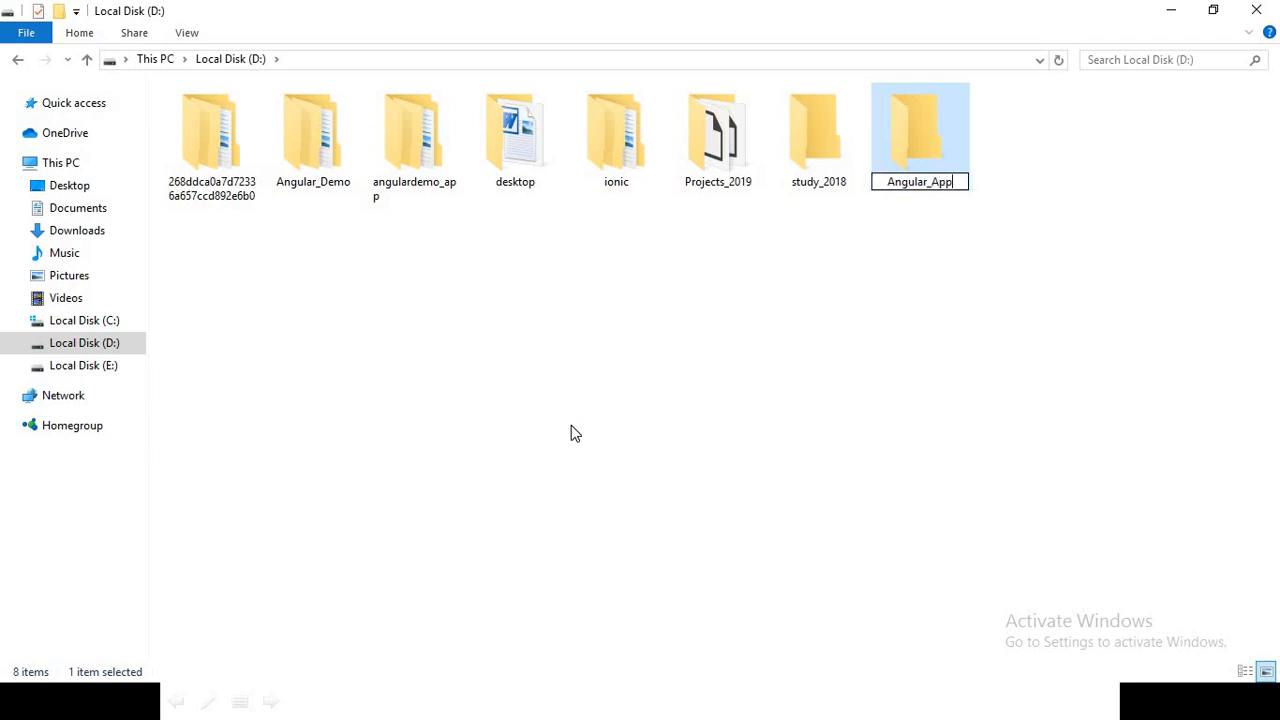
{"action": "key", "text": "Return"}
{"action": "key", "text": "Return"}
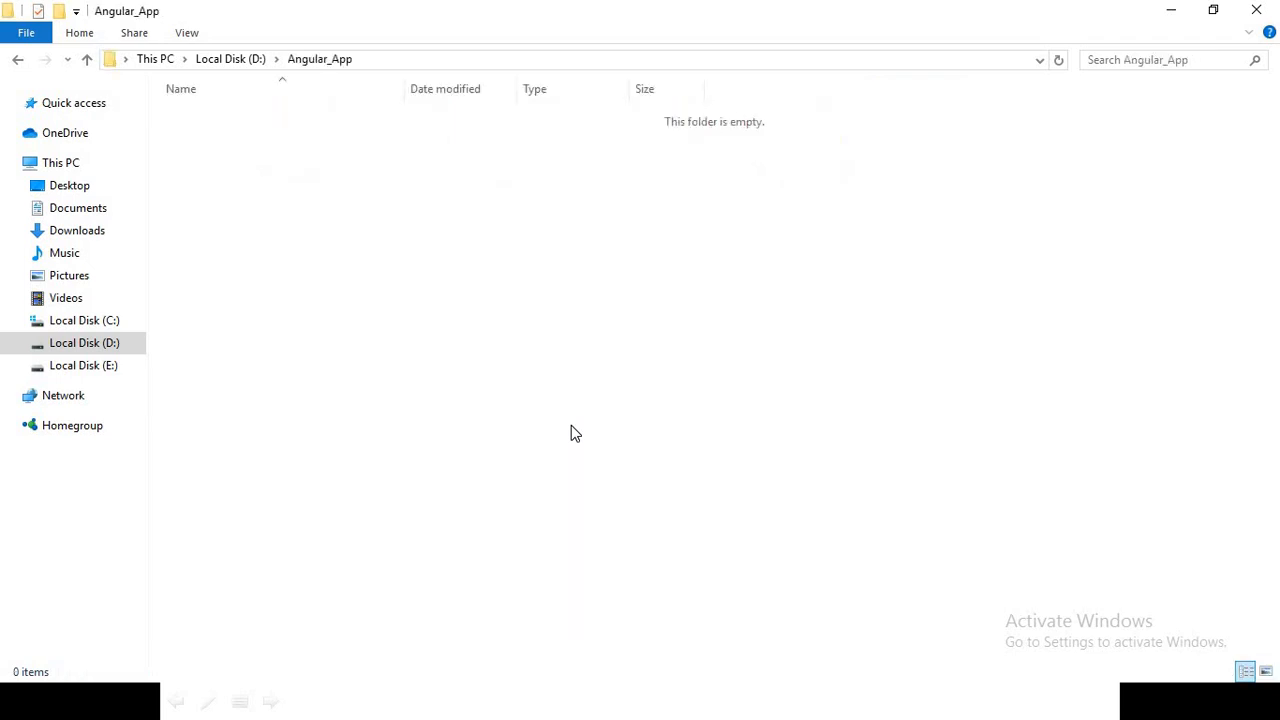
Open a Command Prompt in the Angular_App folder and launch Visual Studio Code there with "code ."
{"action": "left_click", "coordinate": [406, 63]}
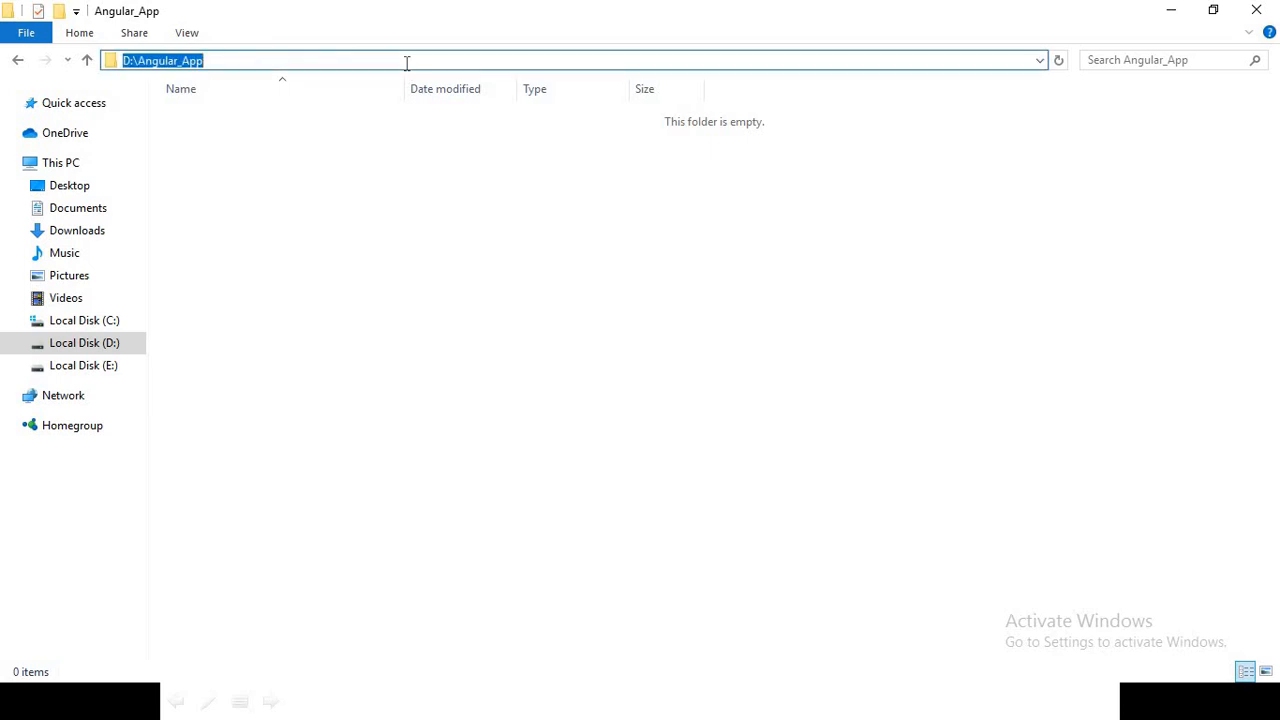
{"action": "type", "text": "cmd"}
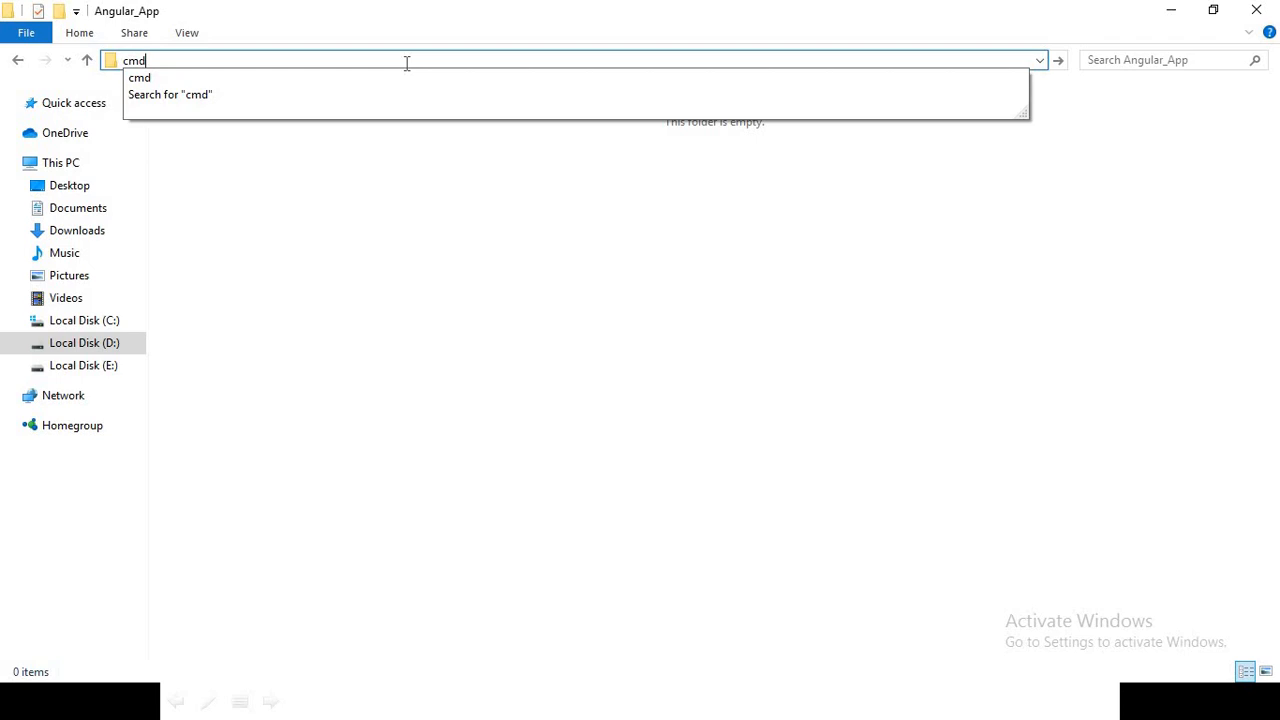
{"action": "key", "text": "Return"}
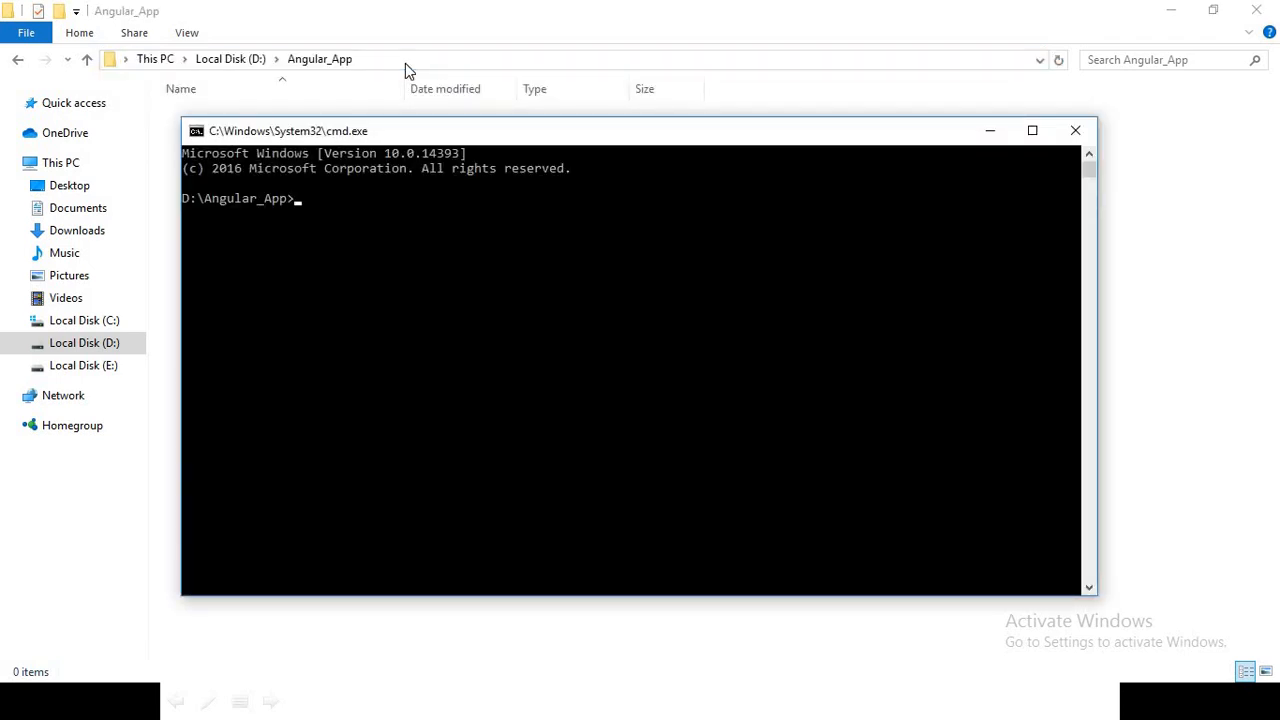
{"action": "left_click", "coordinate": [425, 290]}
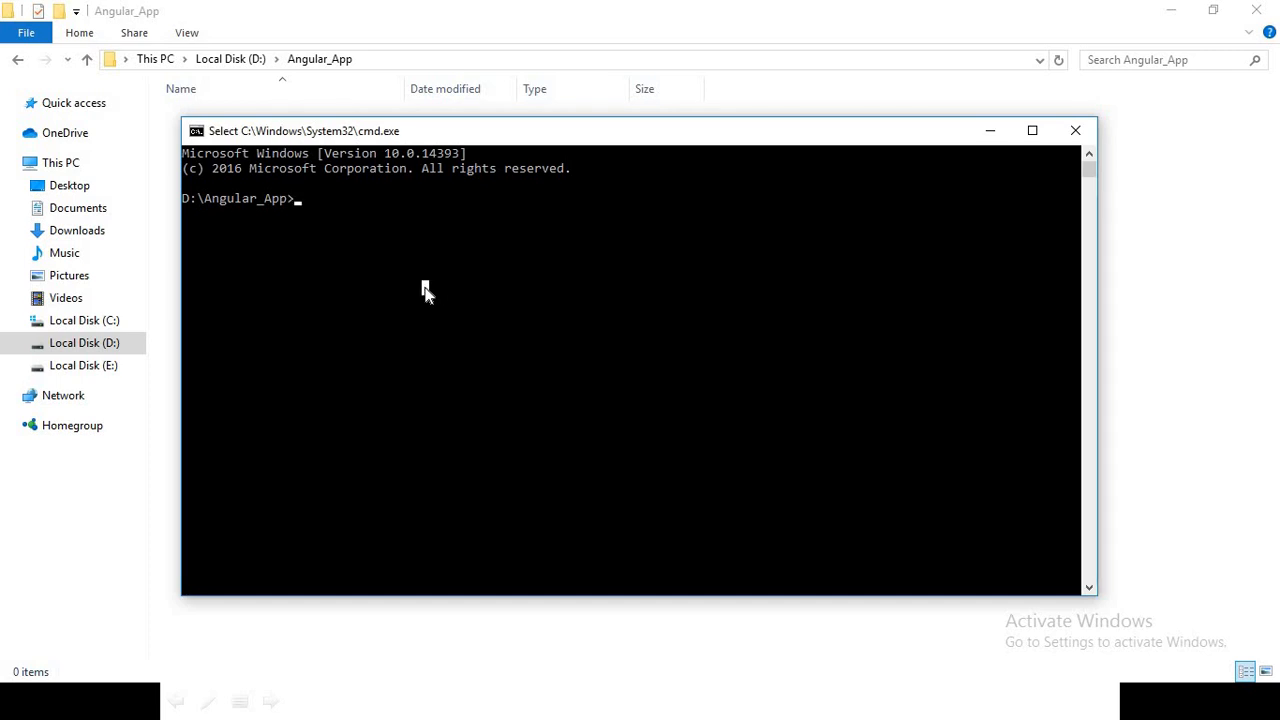
{"action": "type", "text": "code ."}
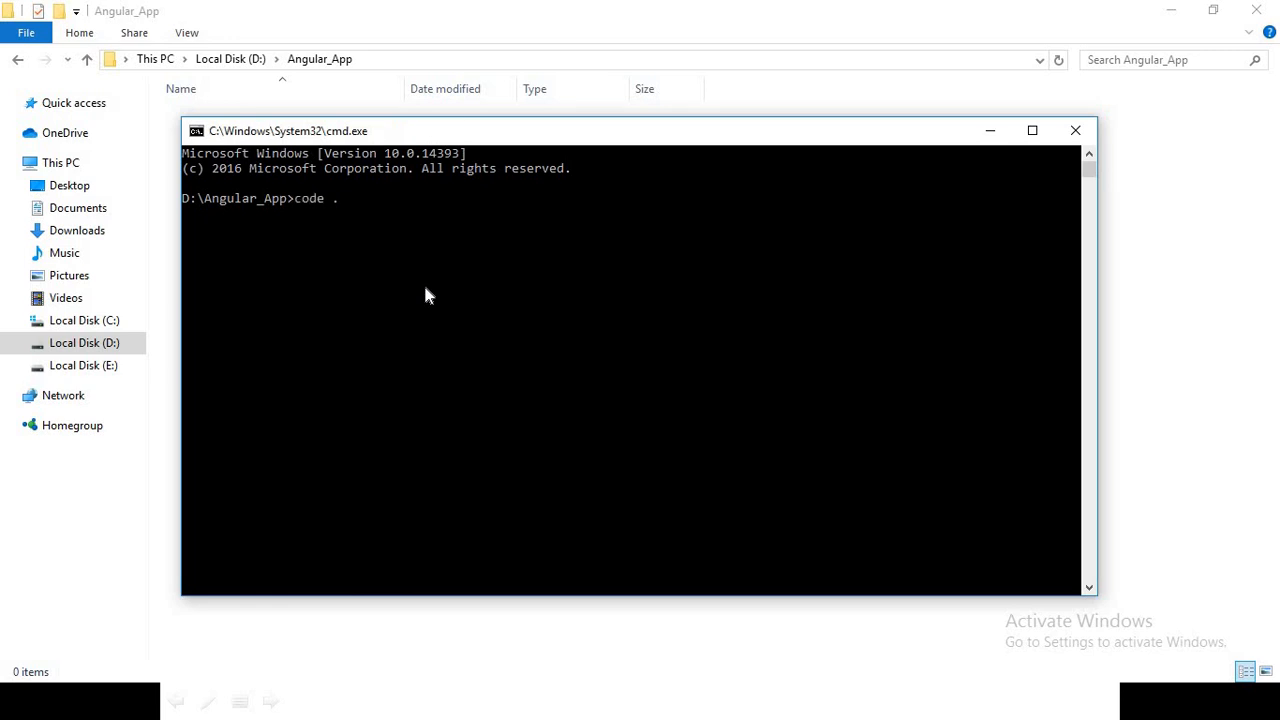
{"action": "key", "text": "Return"}
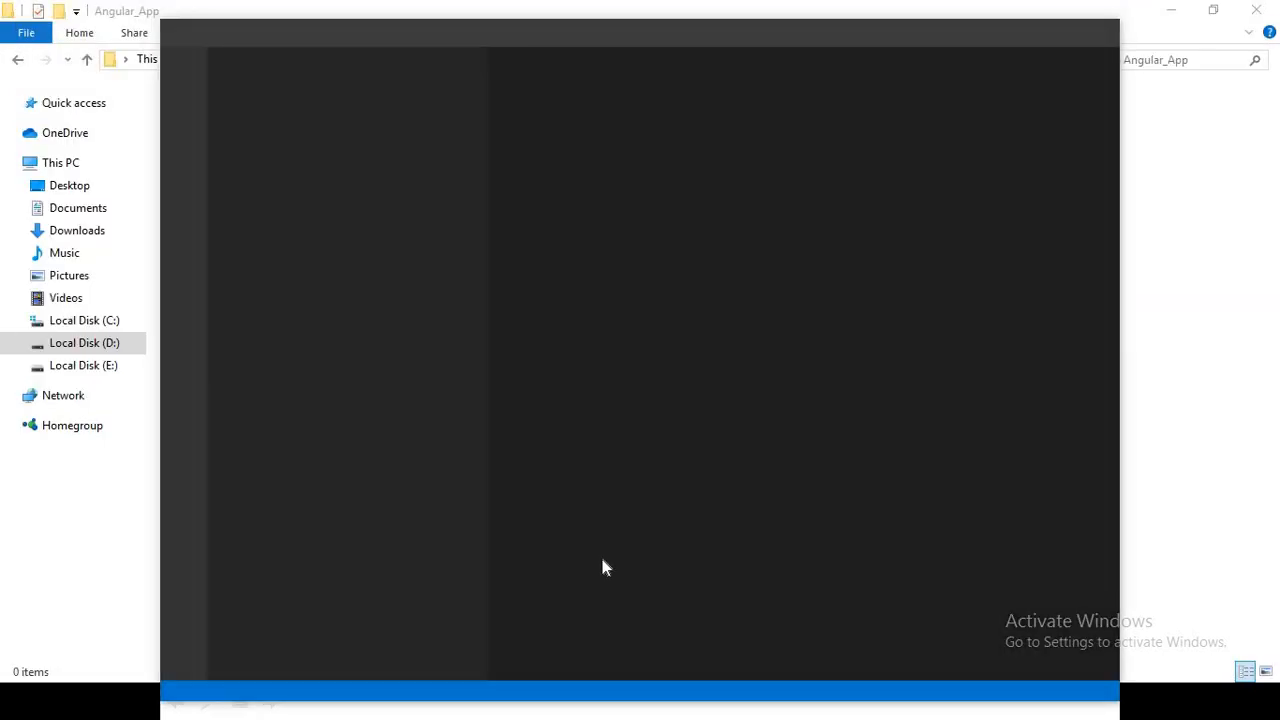
Switch to the PowerPoint slide show to review the steps for creating an Angular application
{"action": "key", "text": "alt+Tab"}
{"action": "key", "text": "alt+Tab"}
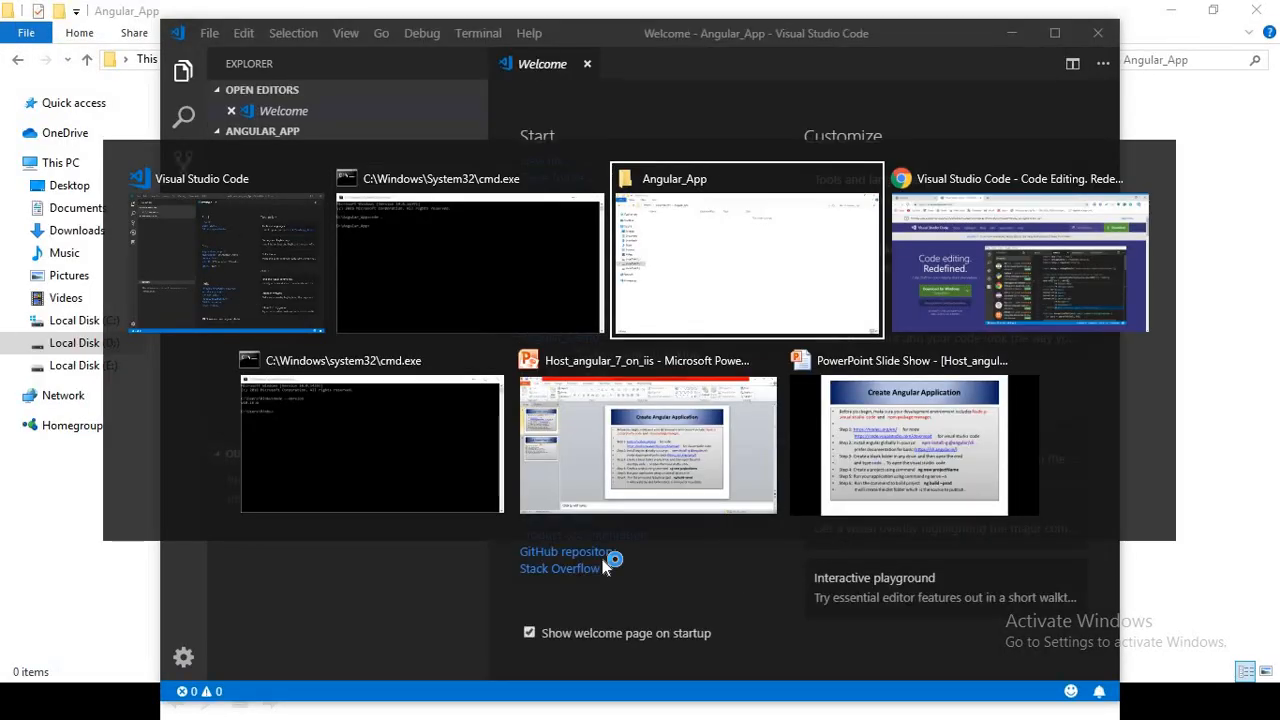
{"action": "key", "text": "alt+Tab"}
{"action": "key", "text": "alt+Tab"}
{"action": "key", "text": "alt+Tab"}
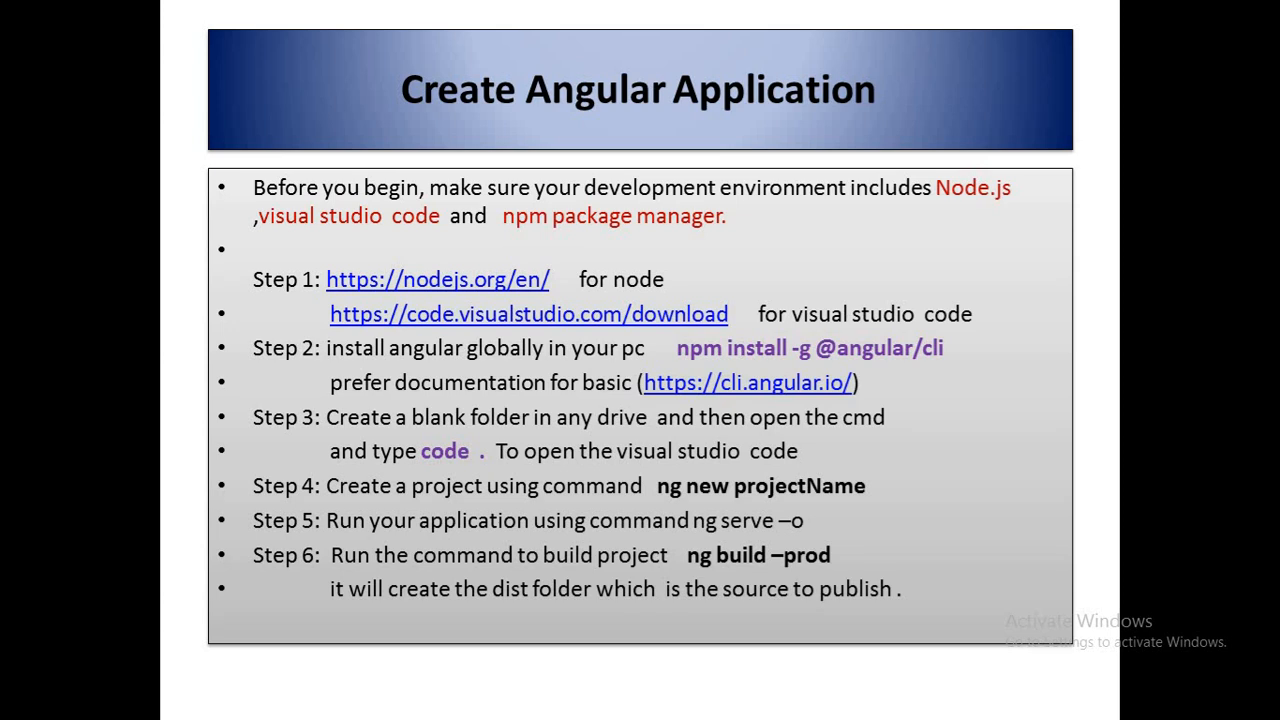
Switch back to the Visual Studio Code window for Angular_App and maximize it
{"action": "key", "text": "alt+Tab"}
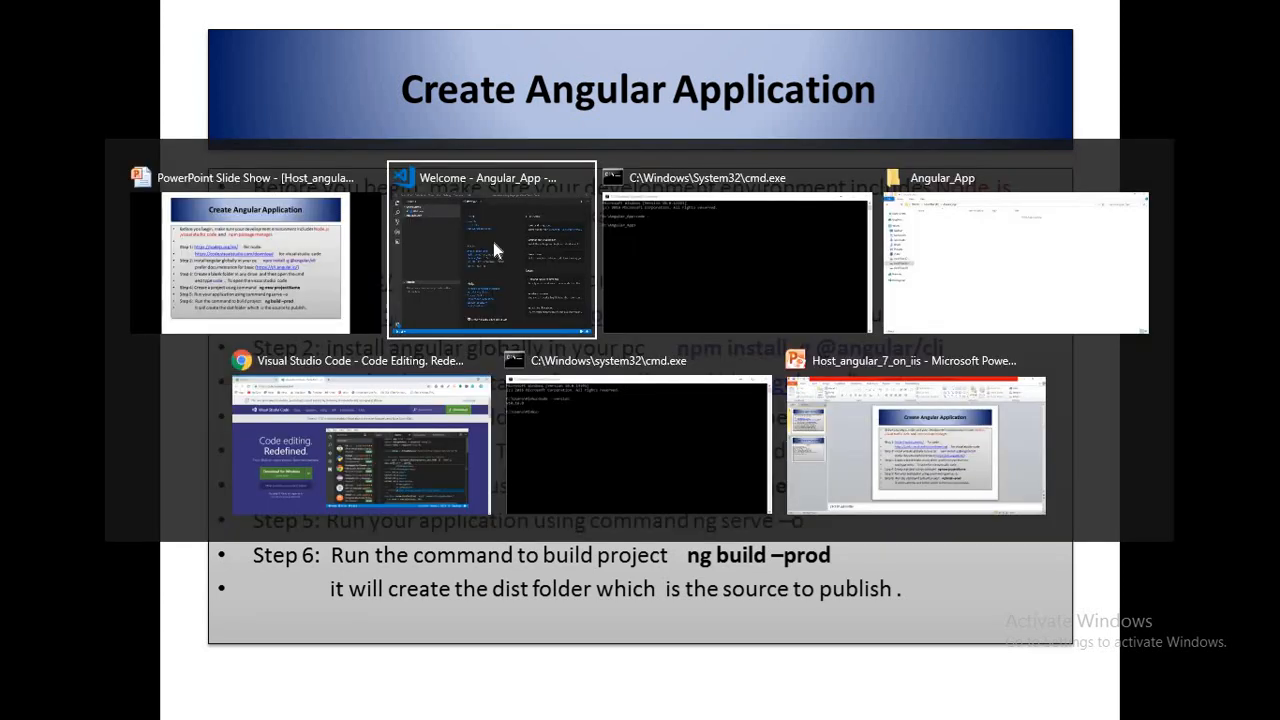
{"action": "key", "text": "alt+Tab"}
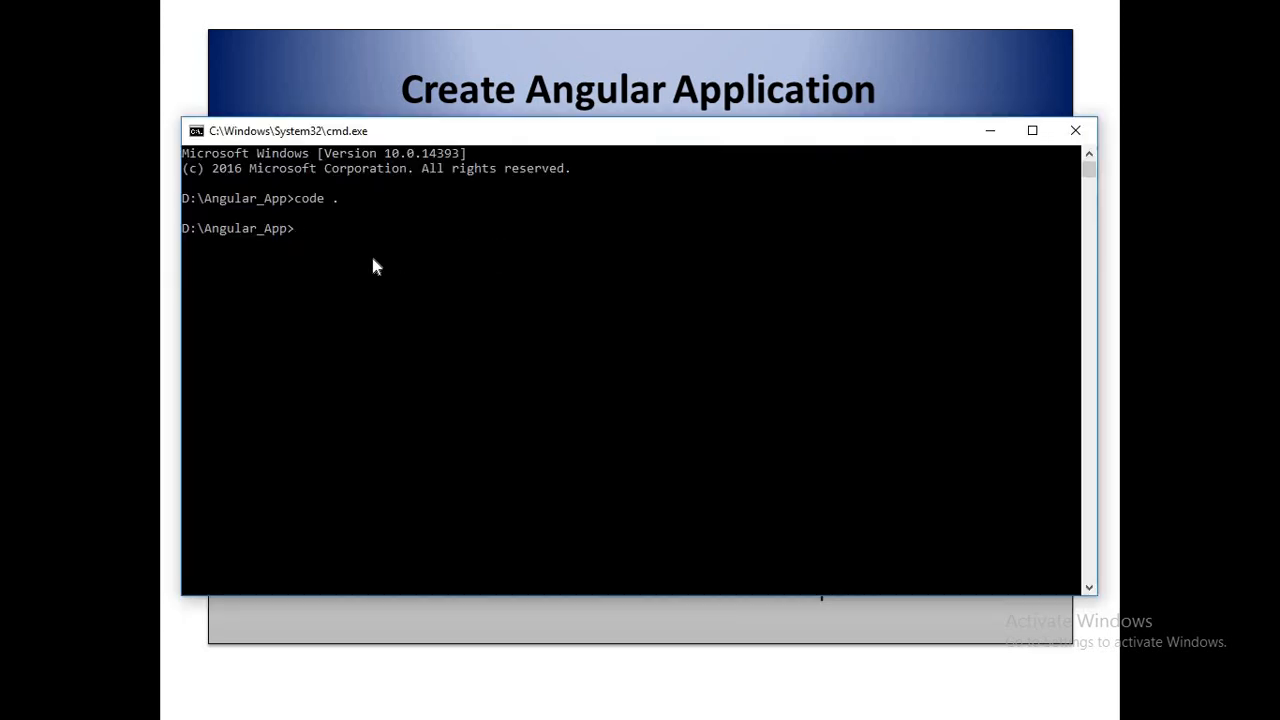
{"action": "left_click", "coordinate": [374, 265]}
{"action": "key", "text": "alt+Tab"}
{"action": "key", "text": "alt+Tab"}
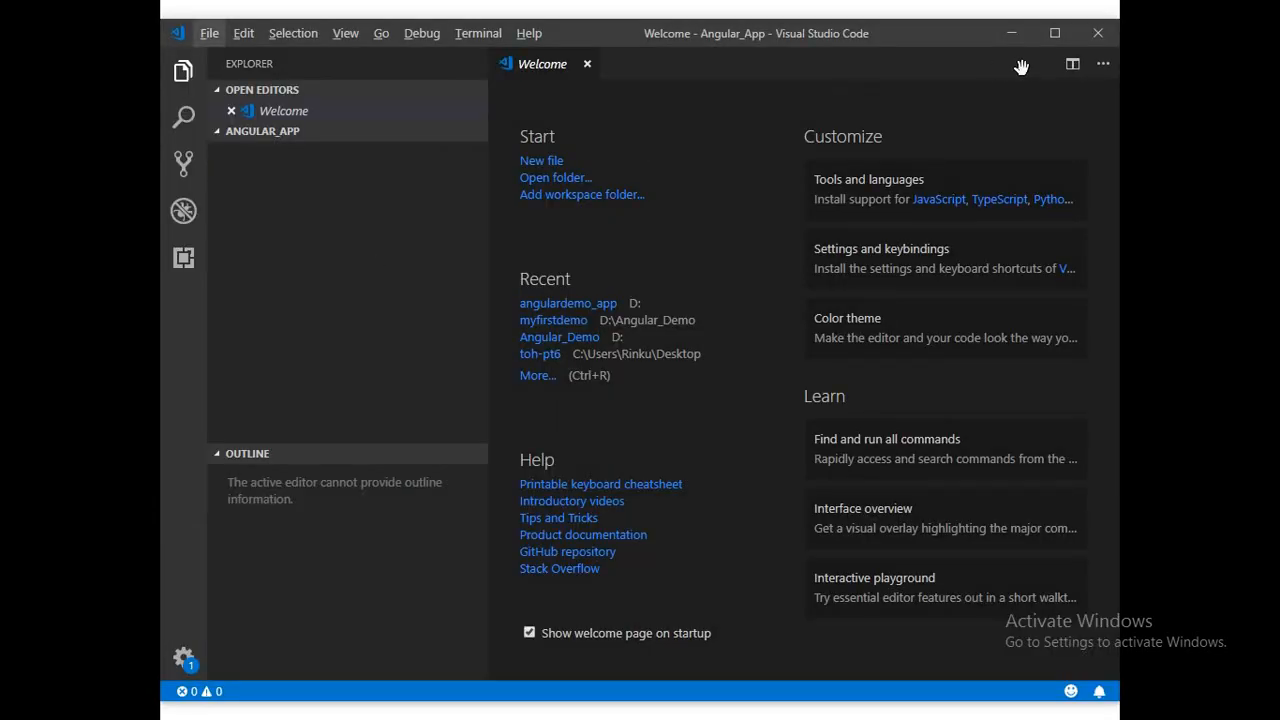
{"action": "left_click", "coordinate": [1054, 33]}
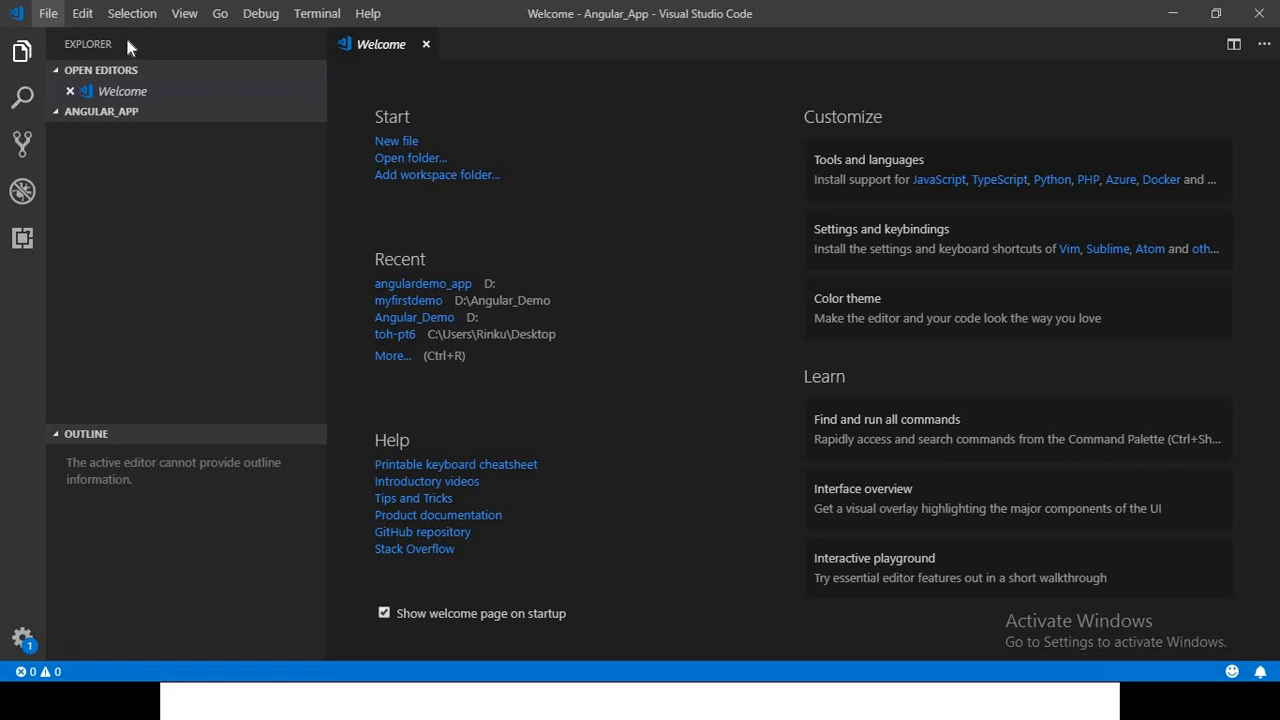
Open the integrated terminal and dismiss the notification about changing the default terminal shell
{"action": "left_click", "coordinate": [184, 14]}
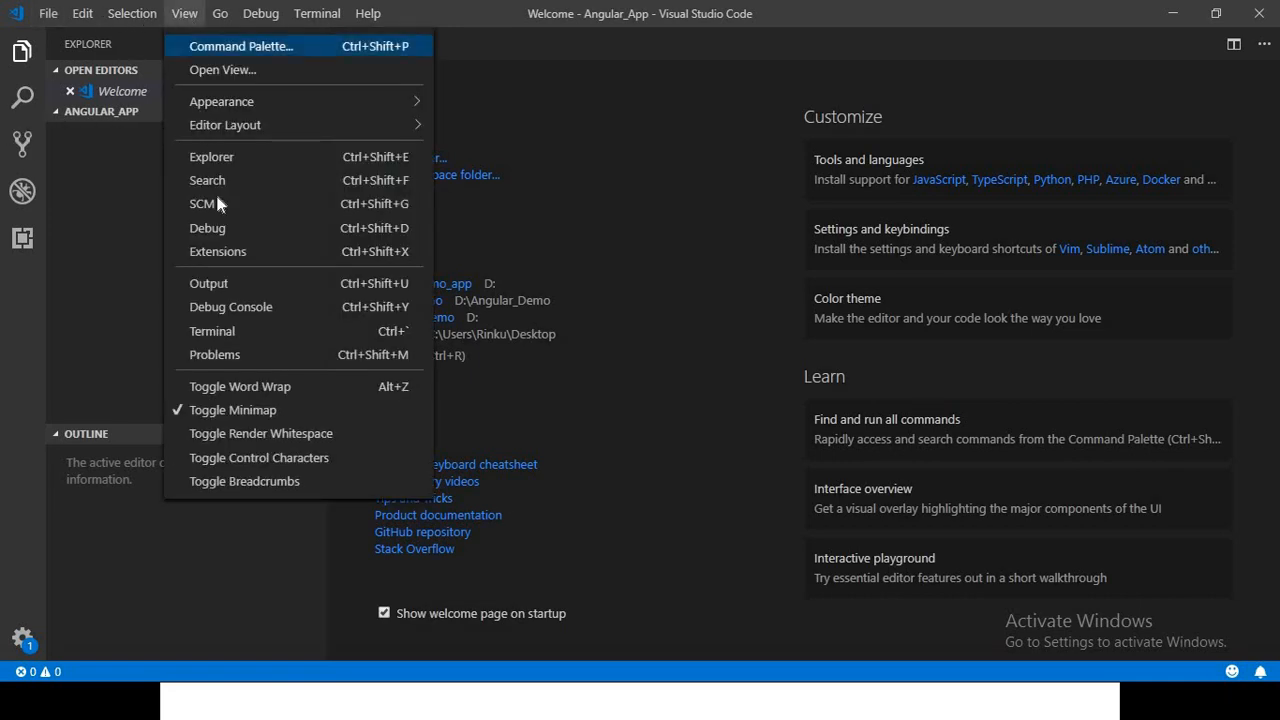
{"action": "left_click", "coordinate": [222, 334]}
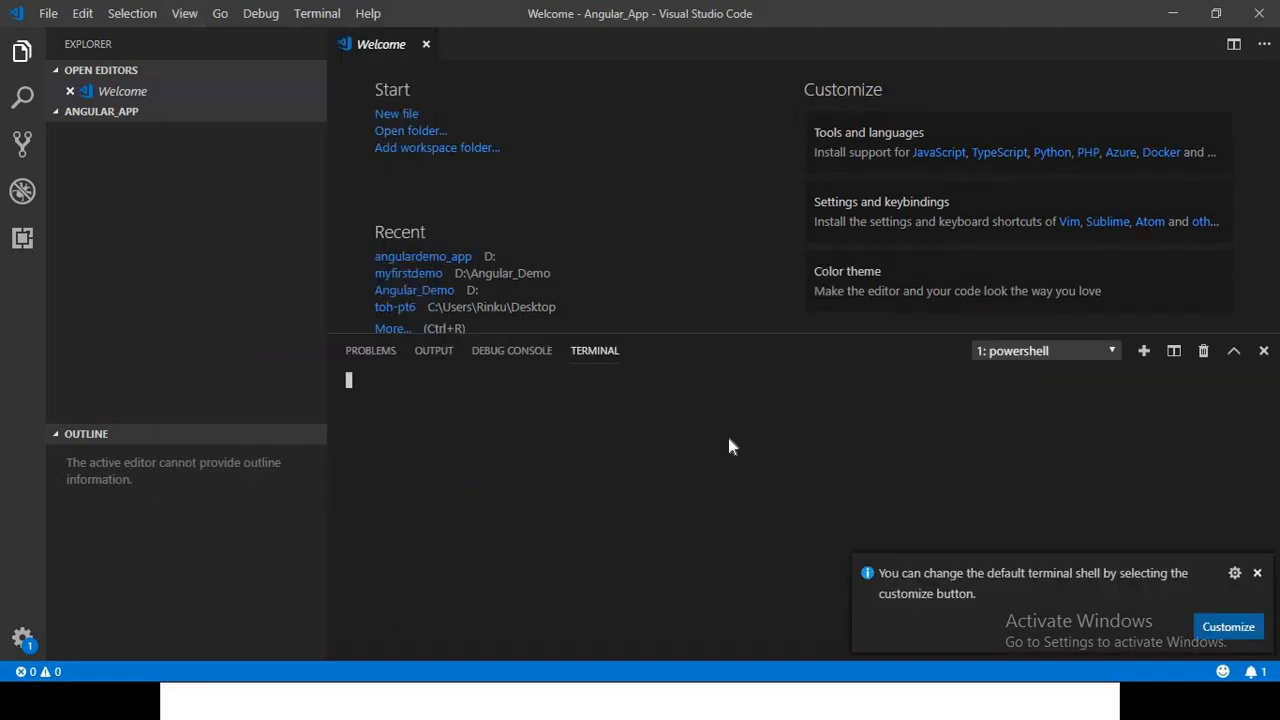
{"action": "left_click", "coordinate": [1257, 573]}
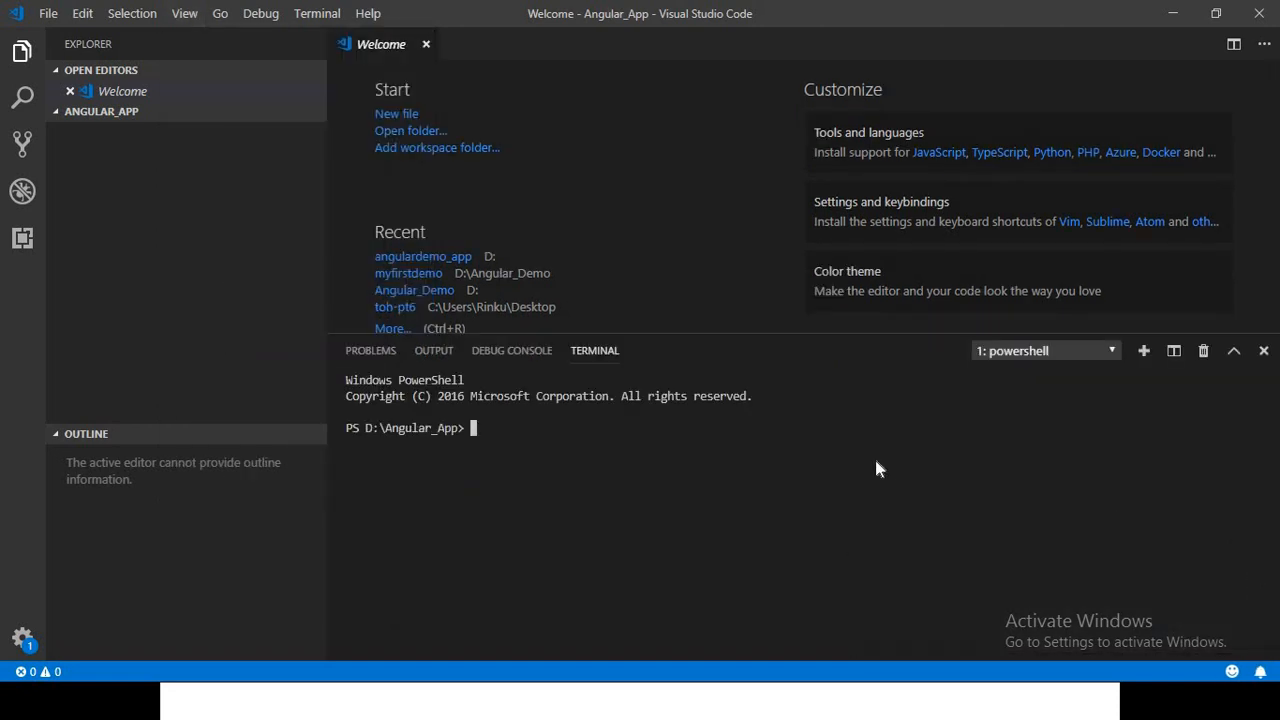
{"action": "type", "text": "npm c"}
{"action": "key", "text": "BackSpace"}
{"action": "type", "text": "install -g @angular"}
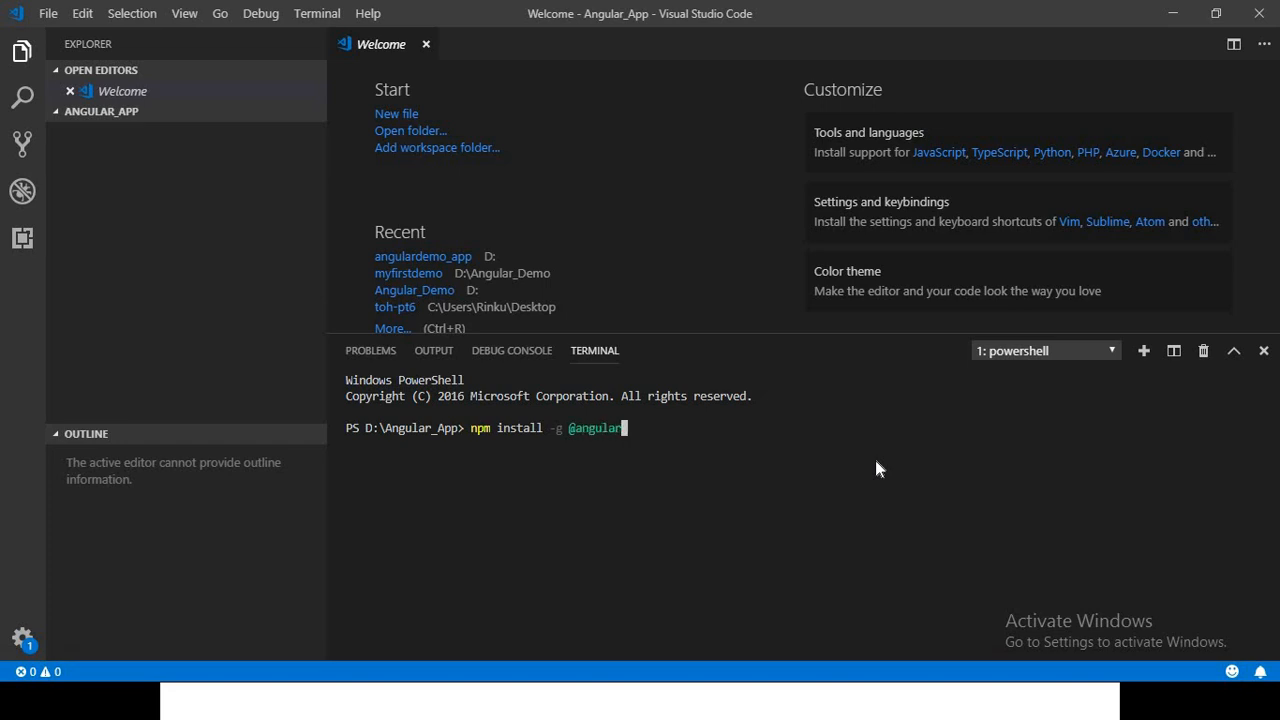
{"action": "type", "text": "/cli"}
{"action": "key", "text": "Return"}
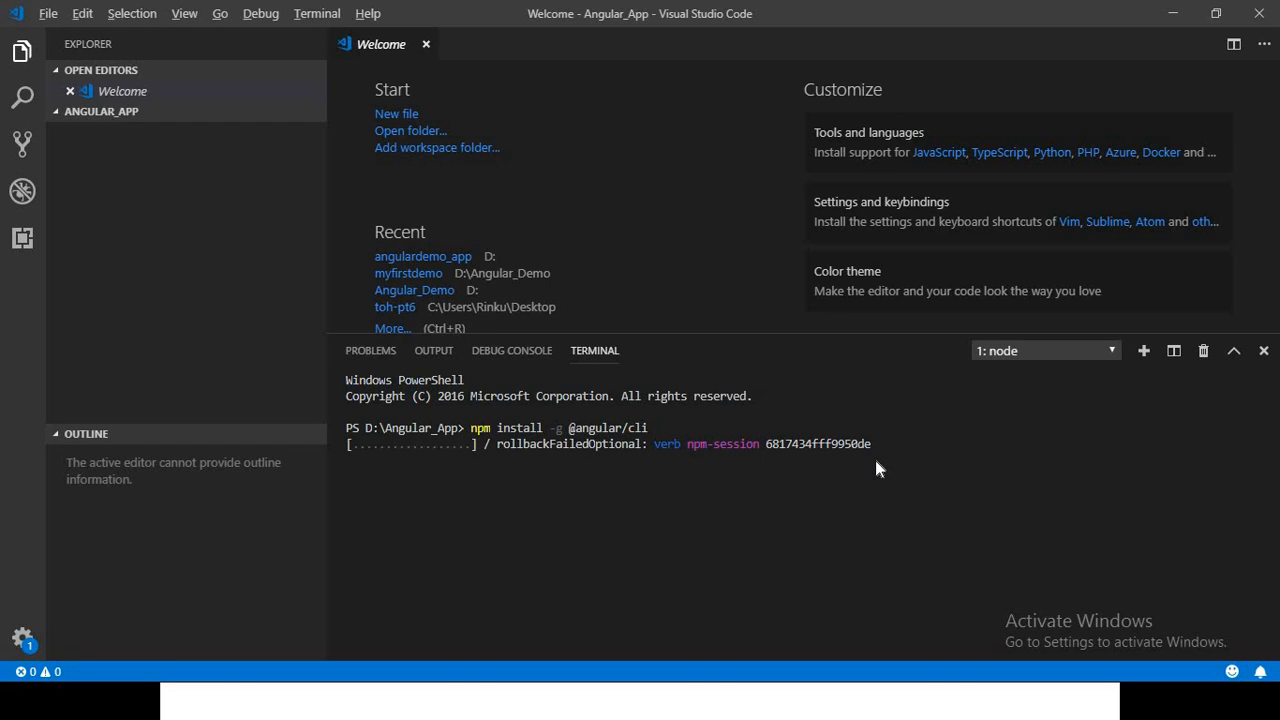
Return to the PowerPoint slide show to read the Angular project commands
{"action": "key", "text": "alt+Tab"}
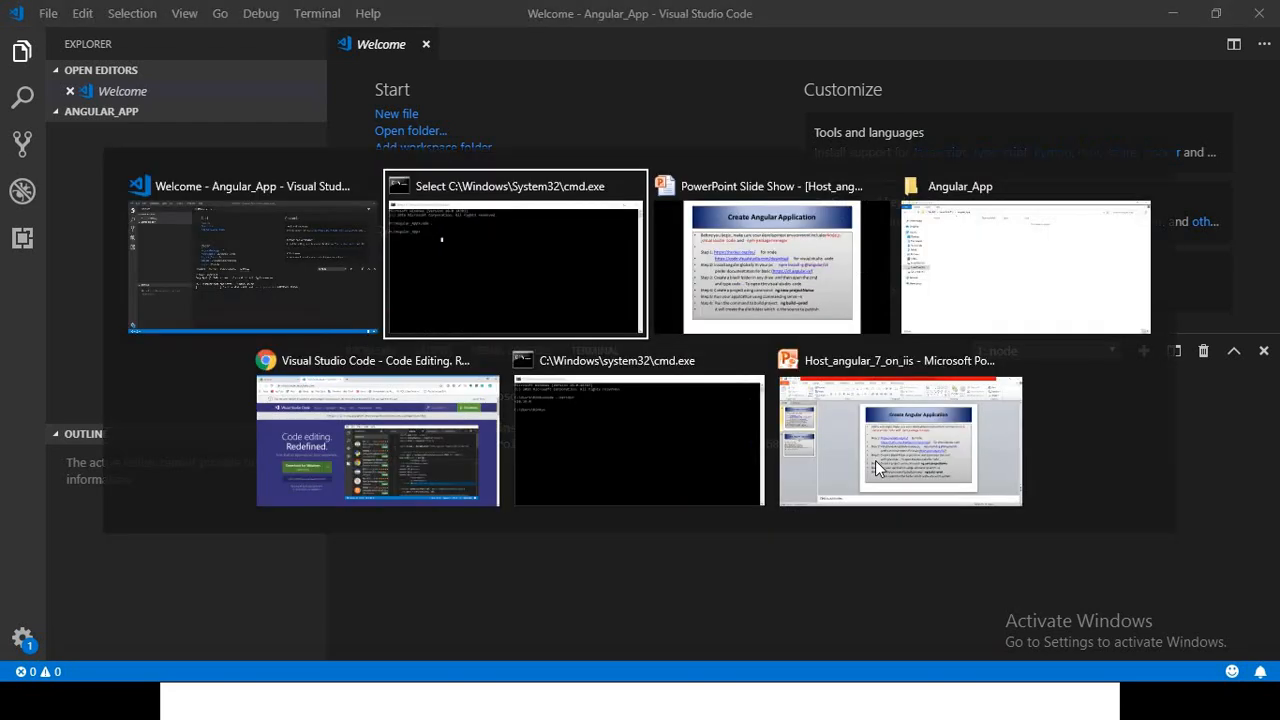
{"action": "key", "text": "alt+Tab"}
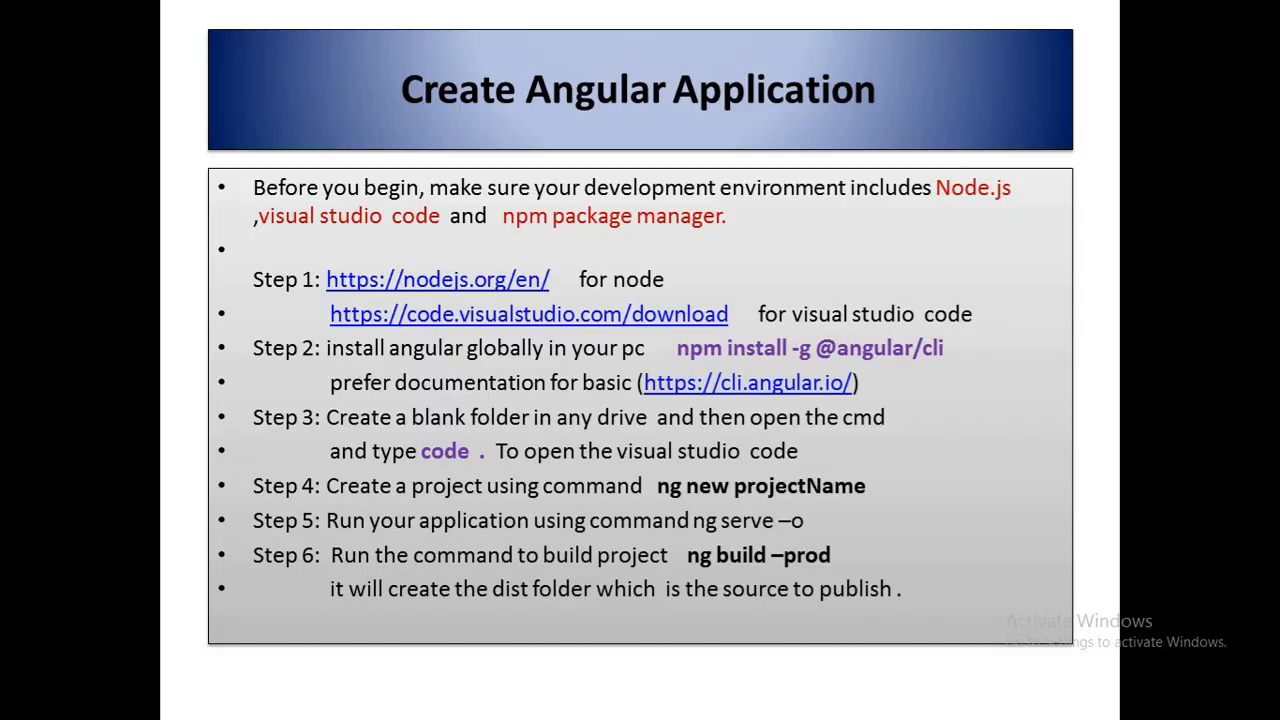
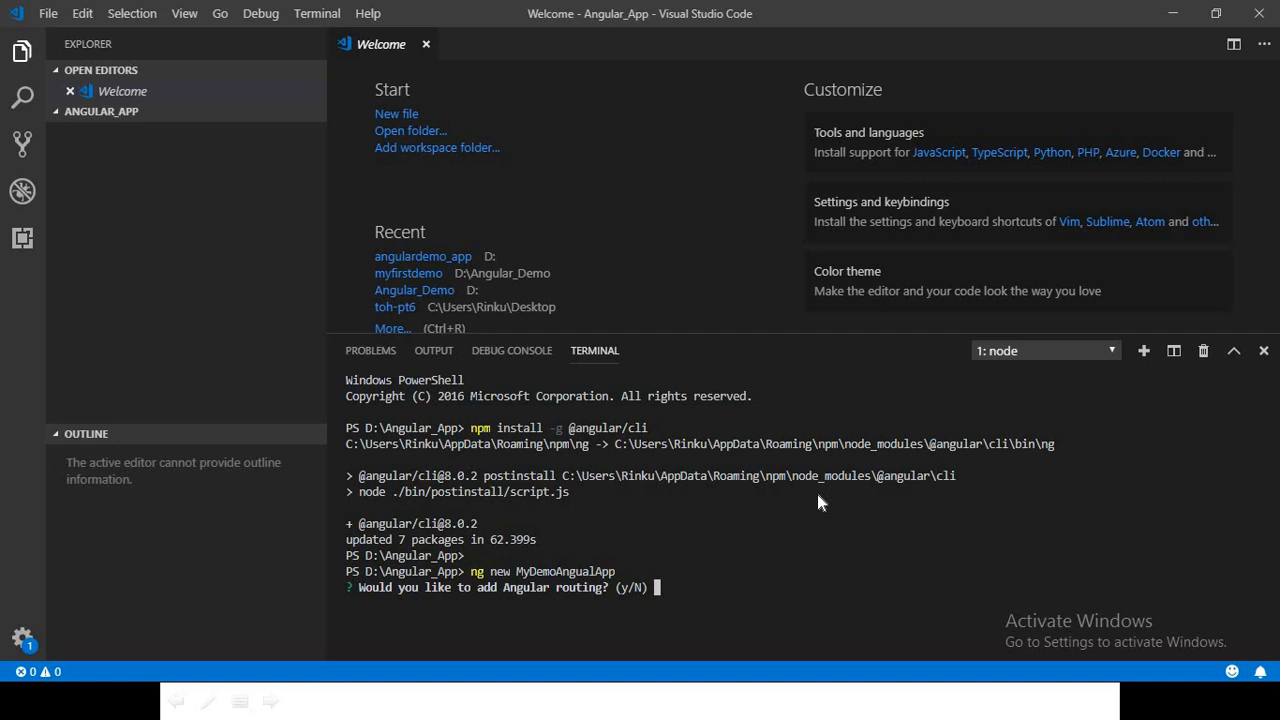
Finish creating MyDemoAngualApp by declining Angular routing and choosing SCSS as the stylesheet format
{"action": "type", "text": "n"}
{"action": "key", "text": "Return"}
{"action": "key", "text": "Down"}
{"action": "key", "text": "Return"}
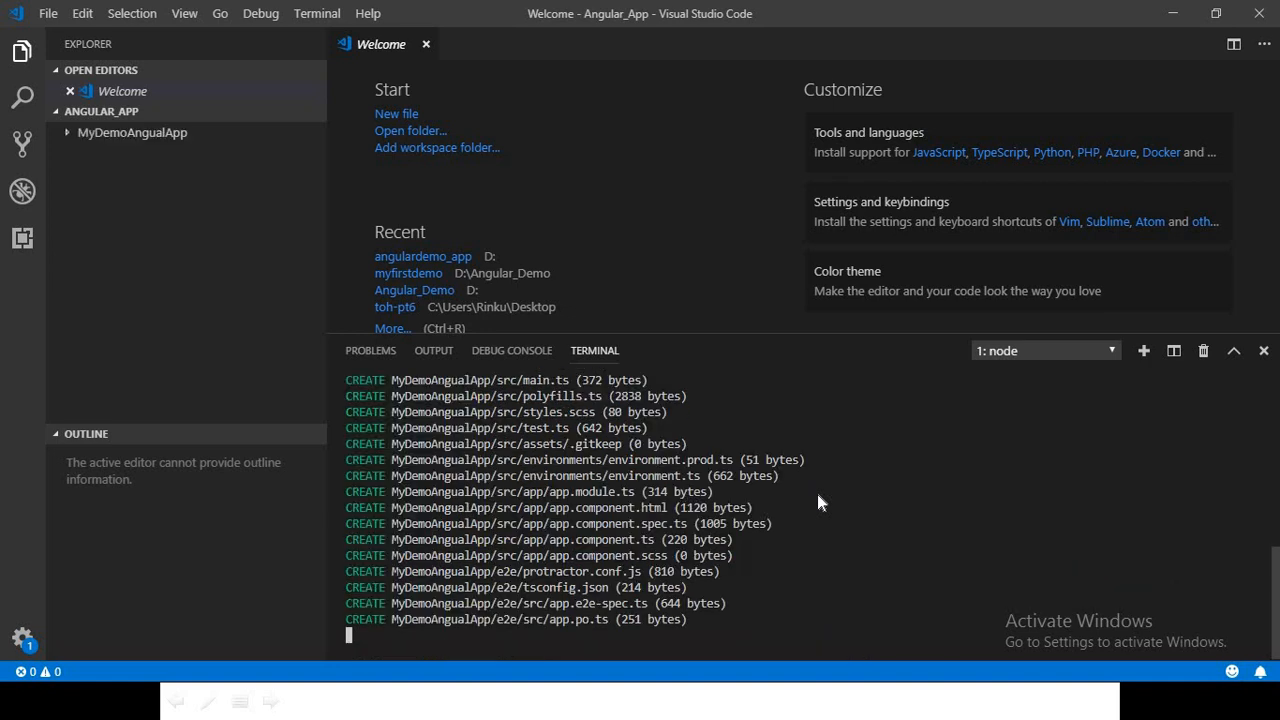
{"action": "left_click", "coordinate": [68, 138]}
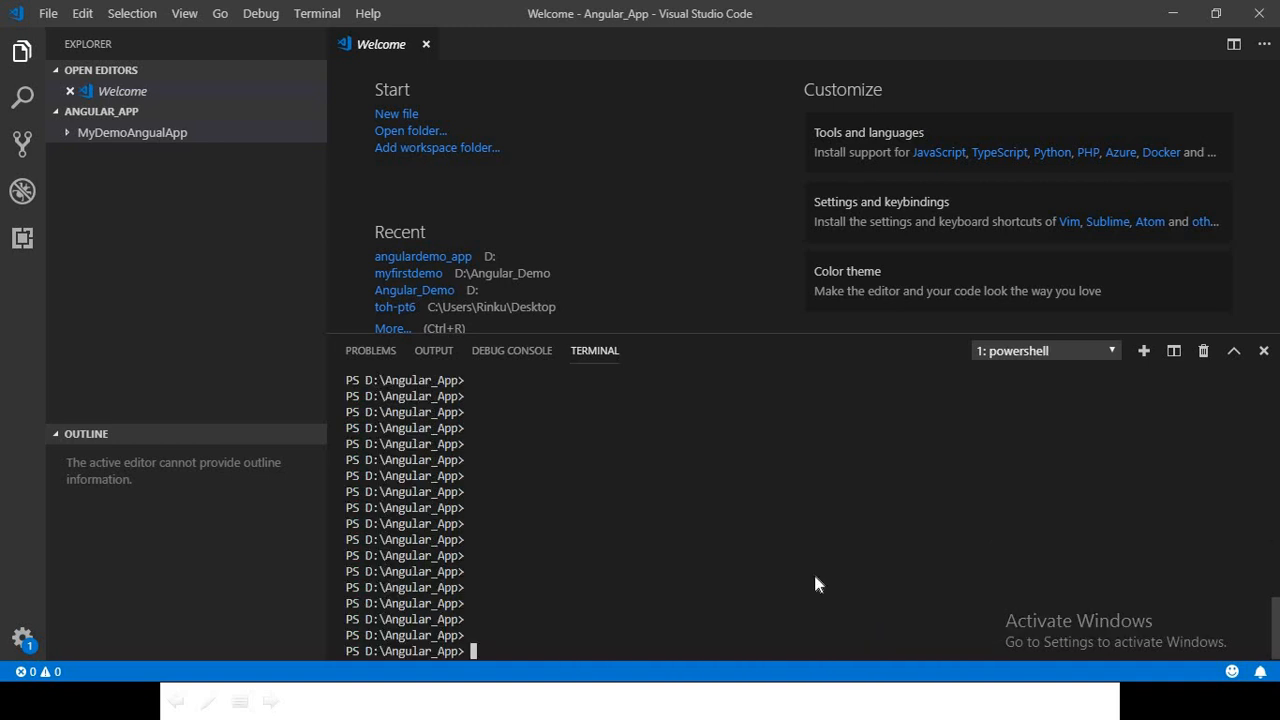
Try to serve the application by running ng serve --o from D:\Angular_App
{"action": "key", "text": "Up"}
{"action": "key", "text": "Up"}
{"action": "key", "text": "Up"}
{"action": "key", "text": "BackSpace"}
{"action": "key", "text": "BackSpace"}
{"action": "key", "text": "BackSpace"}
{"action": "key", "text": "BackSpace"}
{"action": "key", "text": "BackSpace"}
{"action": "key", "text": "BackSpace"}
{"action": "key", "text": "BackSpace"}
{"action": "key", "text": "BackSpace"}
{"action": "key", "text": "BackSpace"}
{"action": "key", "text": "BackSpace"}
{"action": "key", "text": "BackSpace"}
{"action": "key", "text": "BackSpace"}
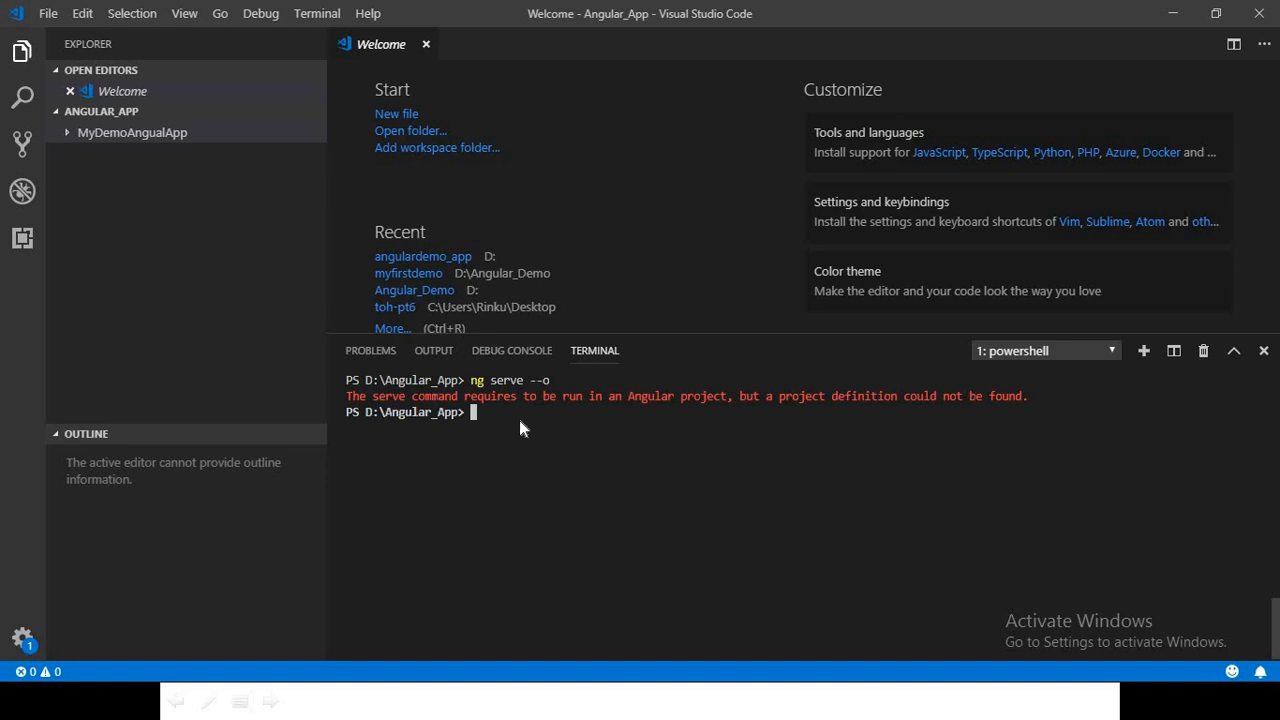
Change the terminal's working directory to .\MyDemoAngualApp\
{"action": "type", "text": "cd .\\M"}
{"action": "key", "text": "Tab"}
{"action": "key", "text": "Return"}
Serve the application in the browser with ng serve --o and restore the browser window from full size
{"action": "type", "text": "ng serve "}
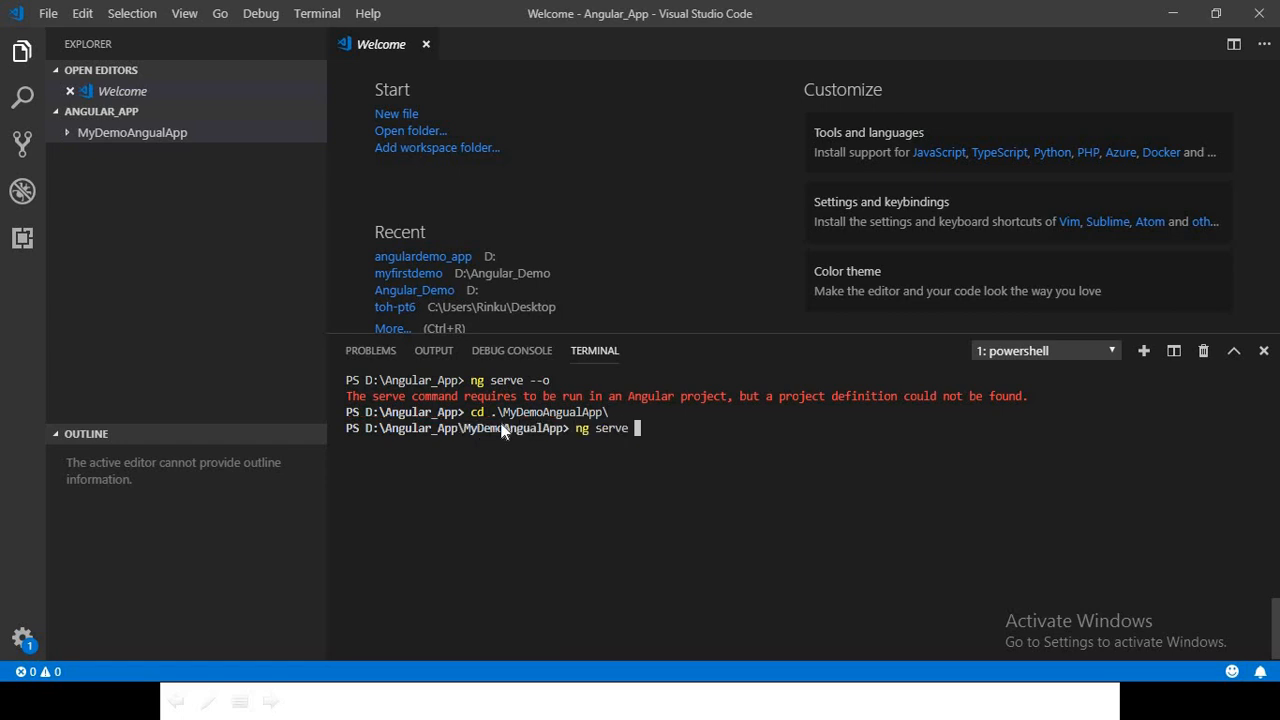
{"action": "type", "text": "--o4"}
{"action": "key", "text": "BackSpace"}
{"action": "key", "text": "Return"}
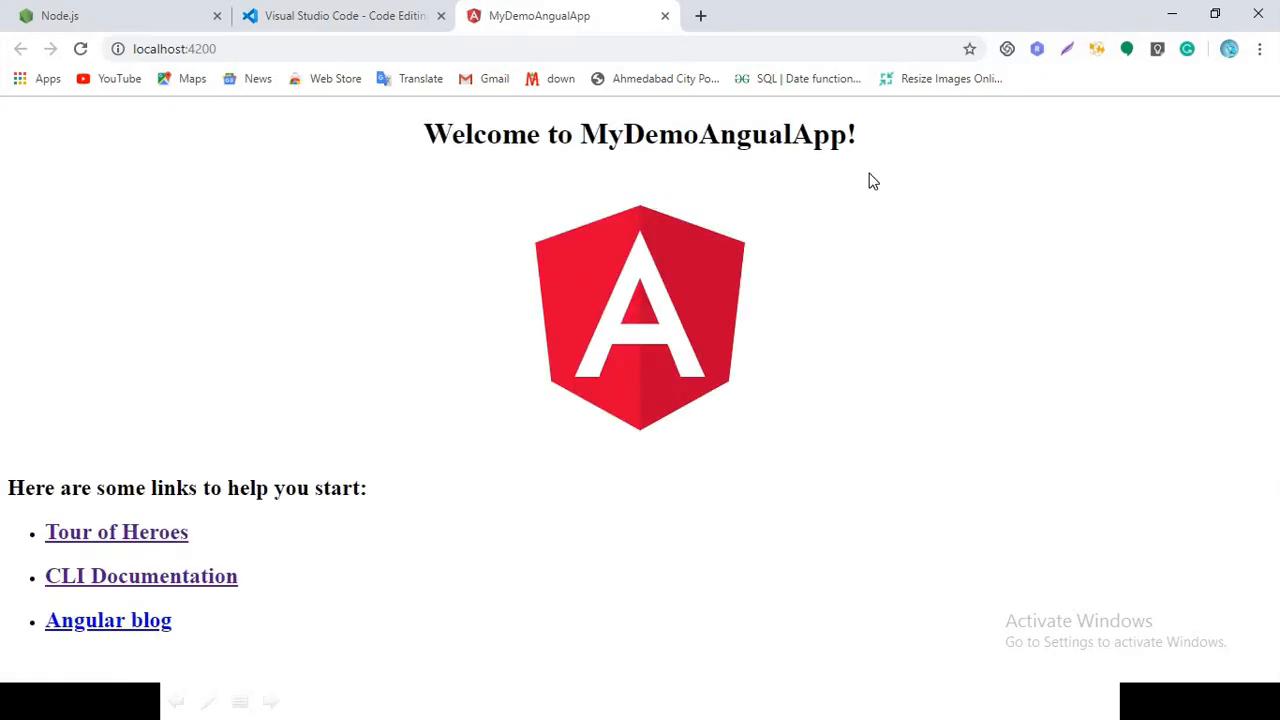
{"action": "left_click", "coordinate": [1215, 13]}
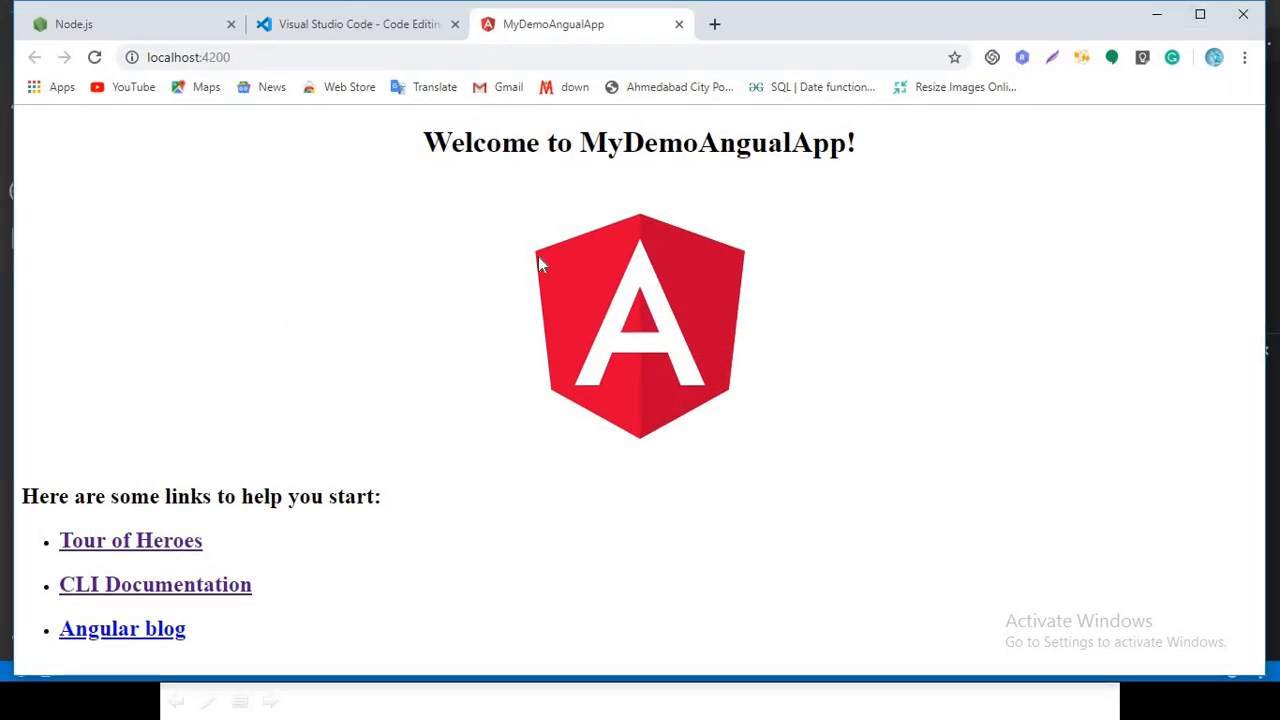
Check the project build command on the Create Angular Application slide and return to Visual Studio Code
{"action": "key", "text": "alt+Tab"}
{"action": "key", "text": "Tab"}
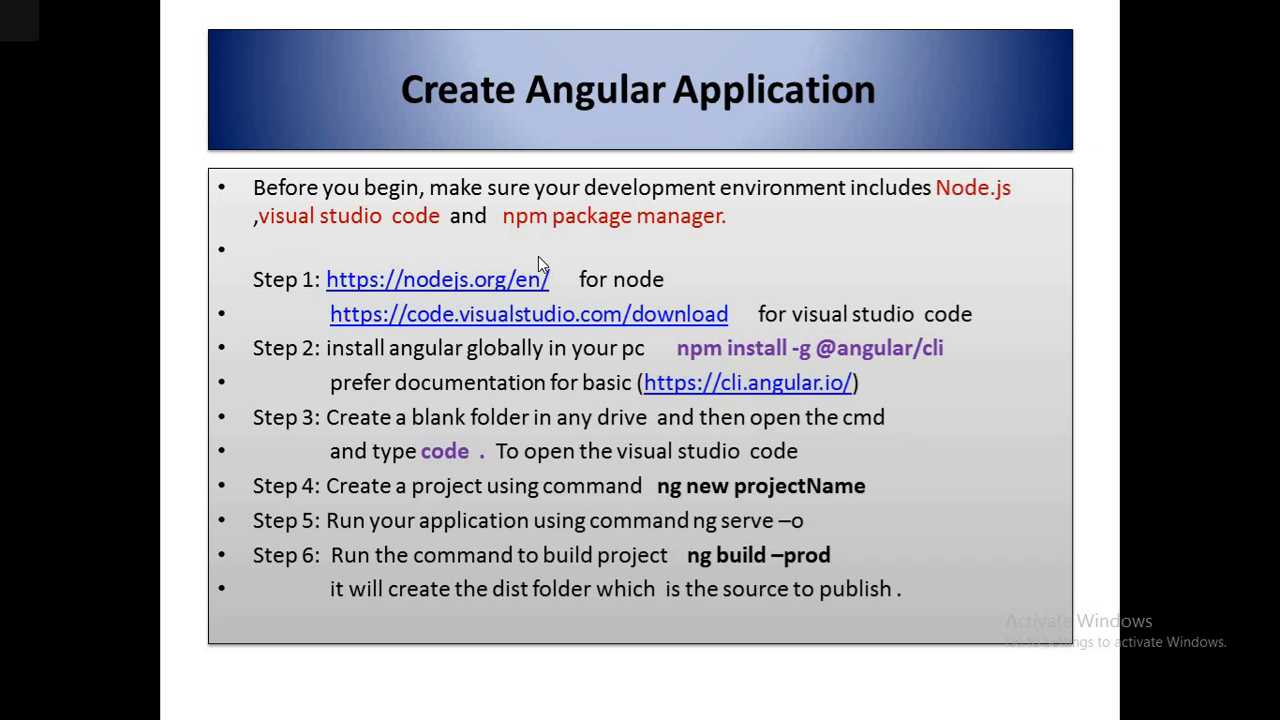
{"action": "key", "text": "alt+Tab"}
{"action": "key", "text": "alt+Tab"}
{"action": "key", "text": "Tab"}
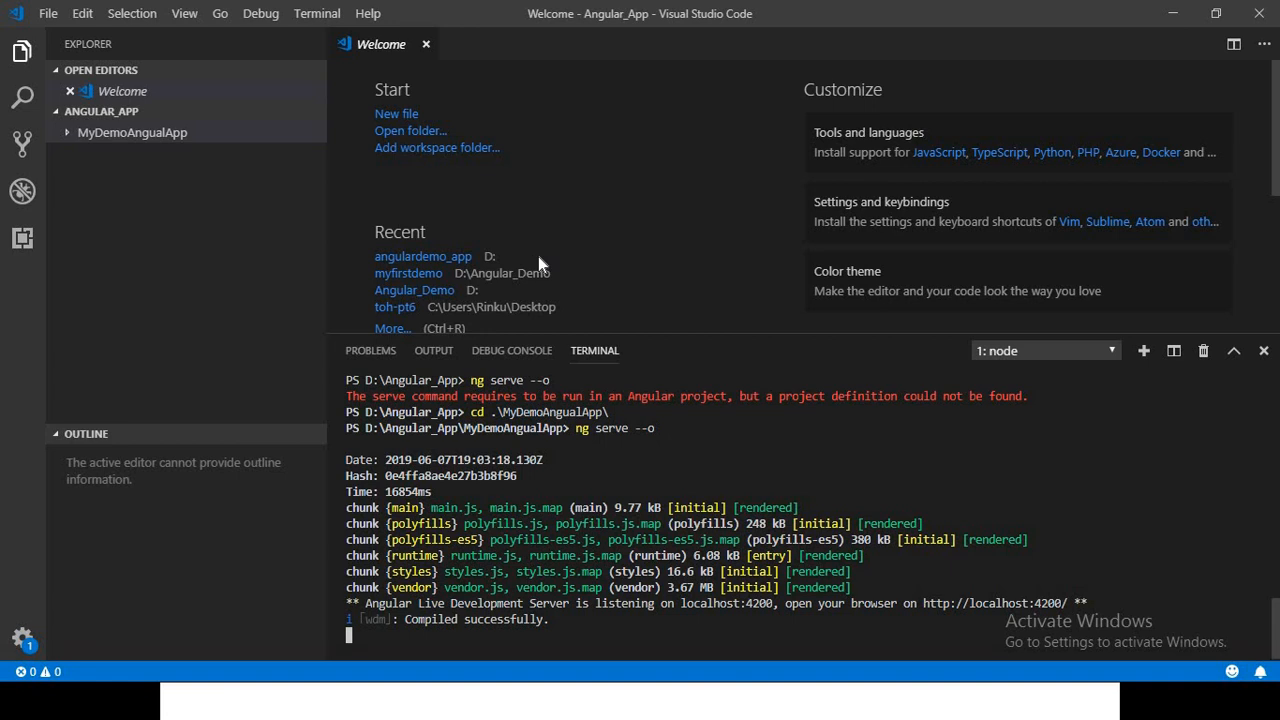
Stop the running development server and confirm terminating the batch job
{"action": "key", "text": "ctrl+c"}
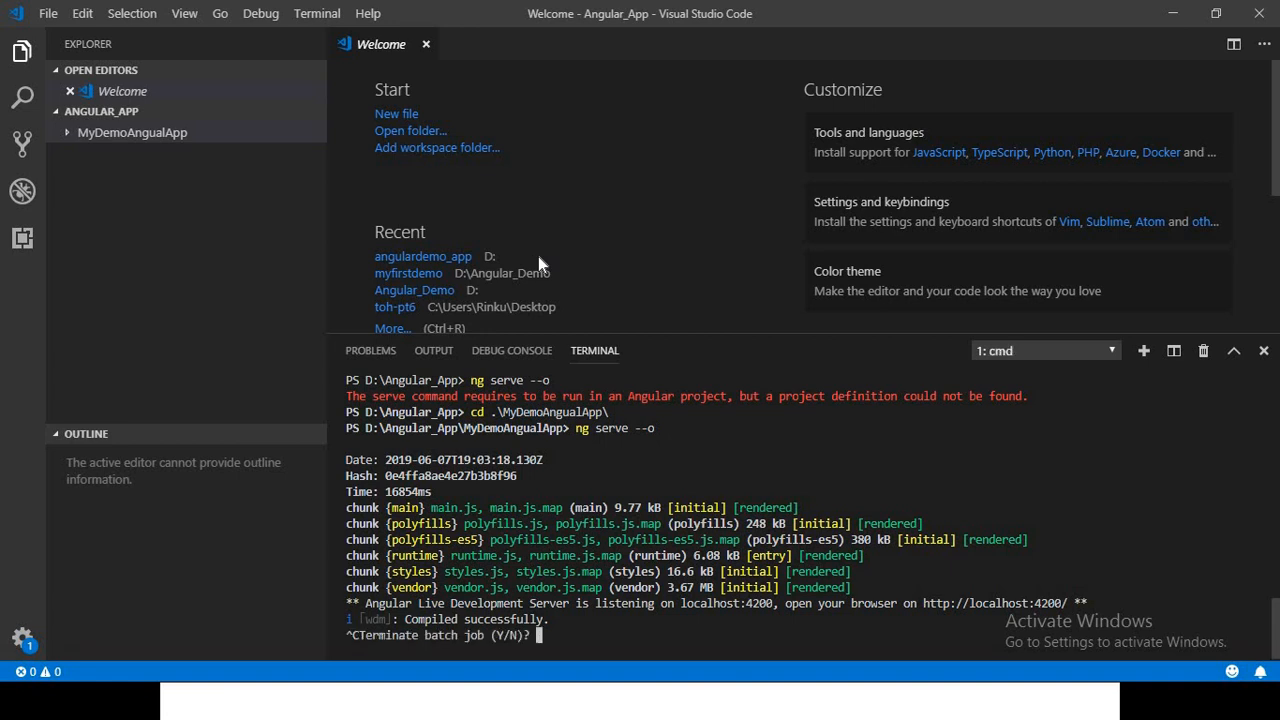
{"action": "type", "text": "y"}
{"action": "key", "text": "Return"}
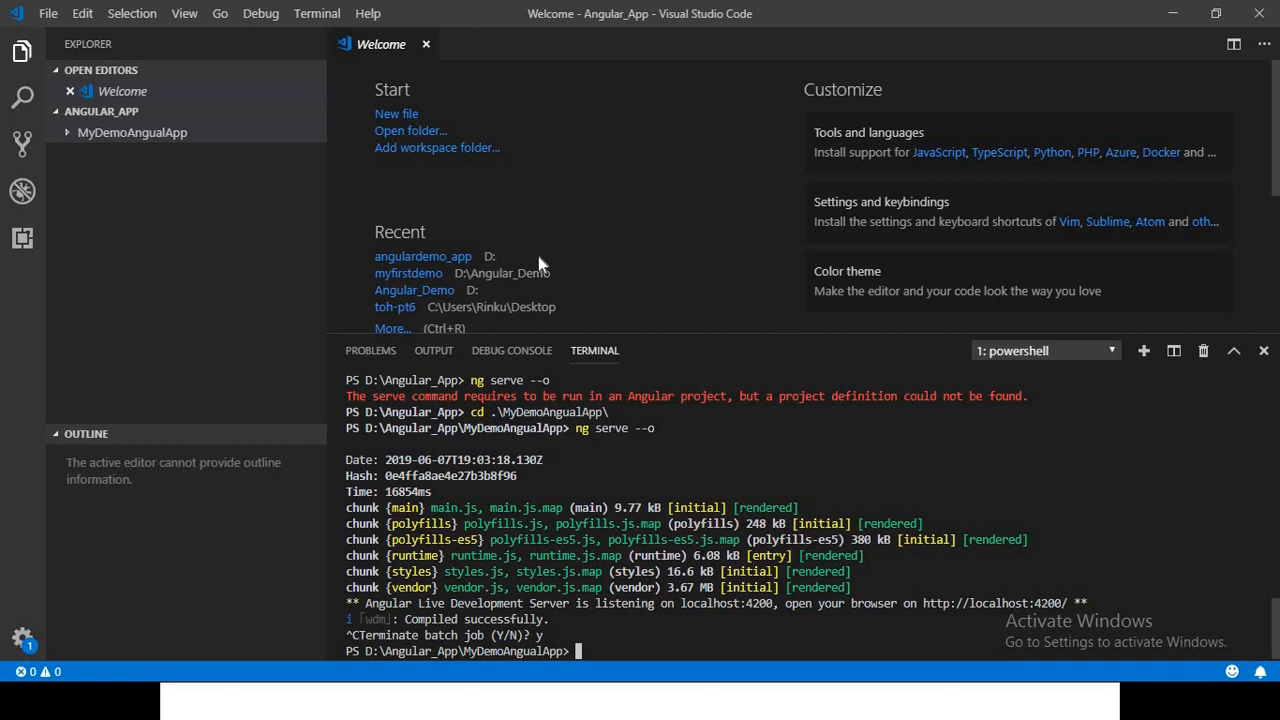
Build the project by running ng build in the MyDemoAngualApp directory
{"action": "type", "text": "ng build"}
{"action": "key", "text": "Return"}
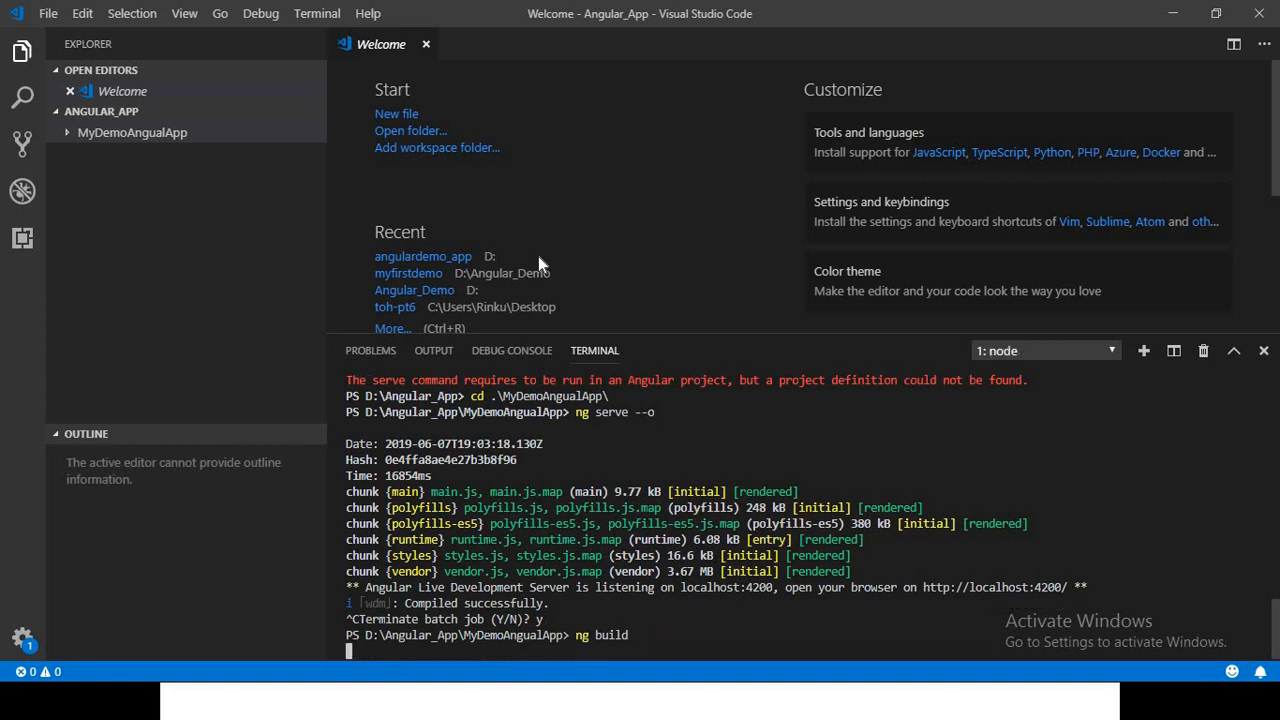
Expand MyDemoAngualApp in the project tree, examine the build files in its dist folder, and collapse dist
{"action": "left_click", "coordinate": [70, 136]}
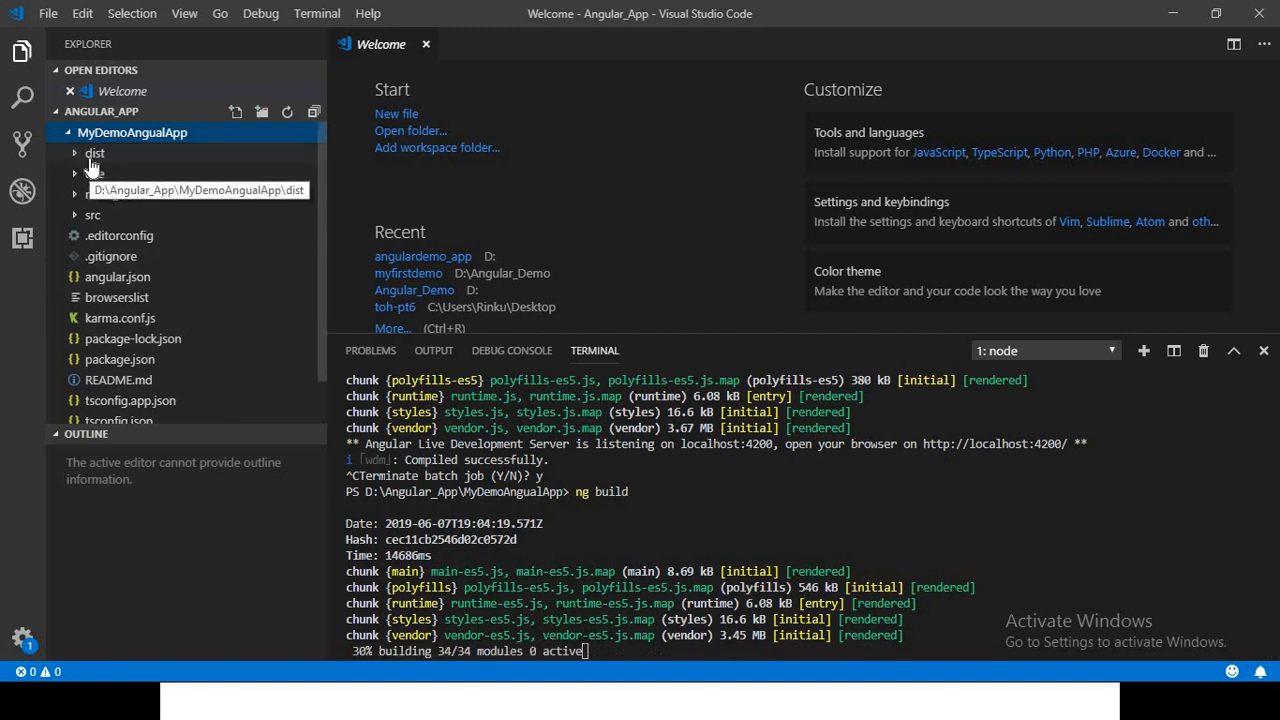
{"action": "left_click", "coordinate": [75, 155]}
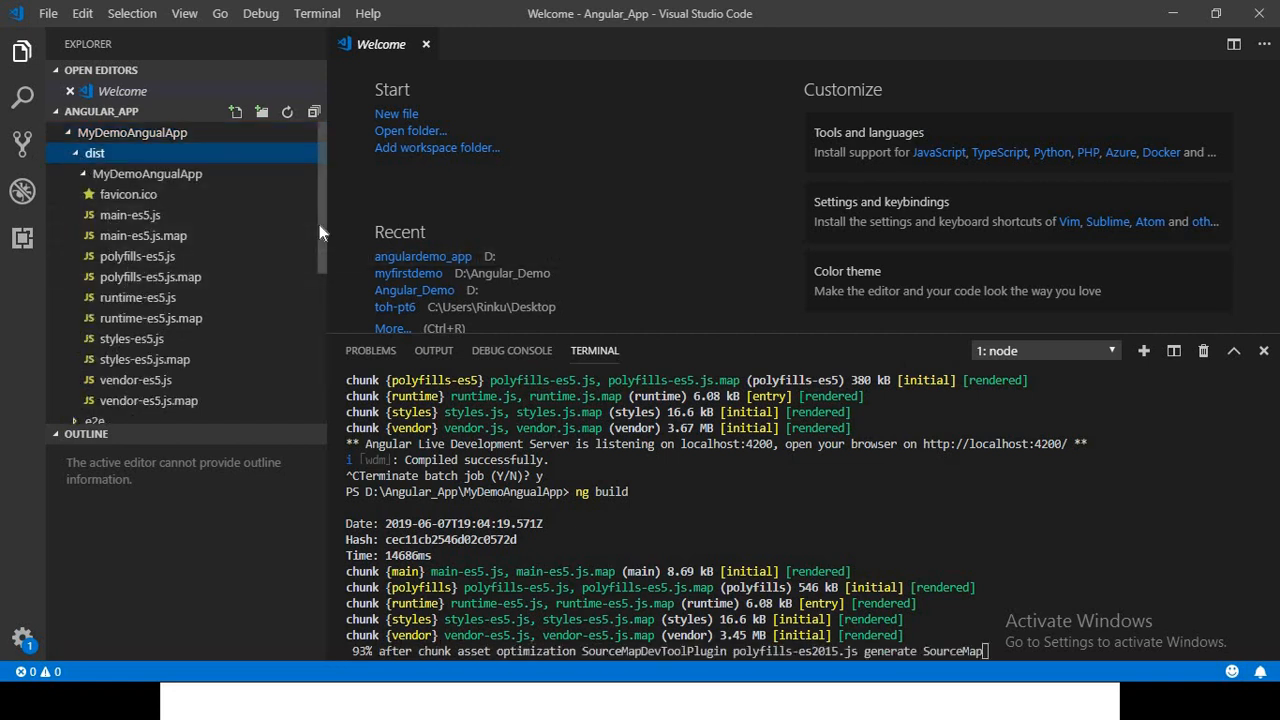
{"action": "scroll", "coordinate": [319, 275], "scroll_direction": "down", "scroll_amount": 2}
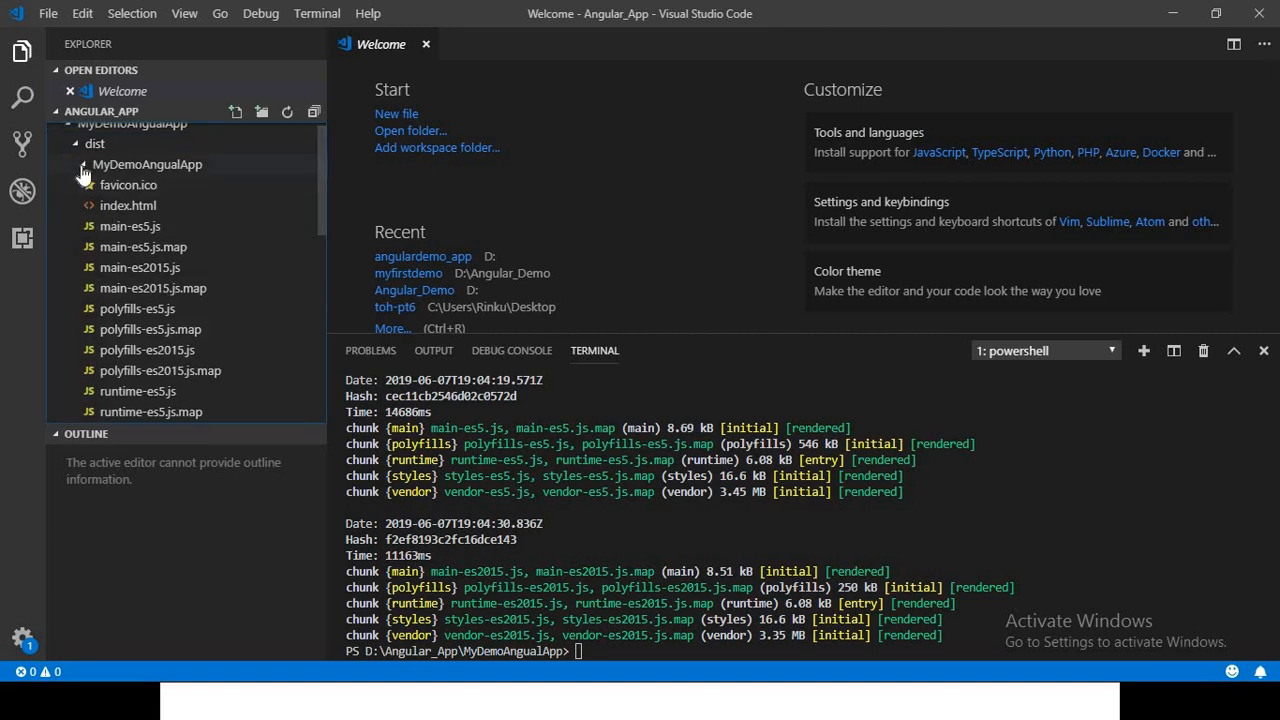
{"action": "left_click", "coordinate": [76, 146]}
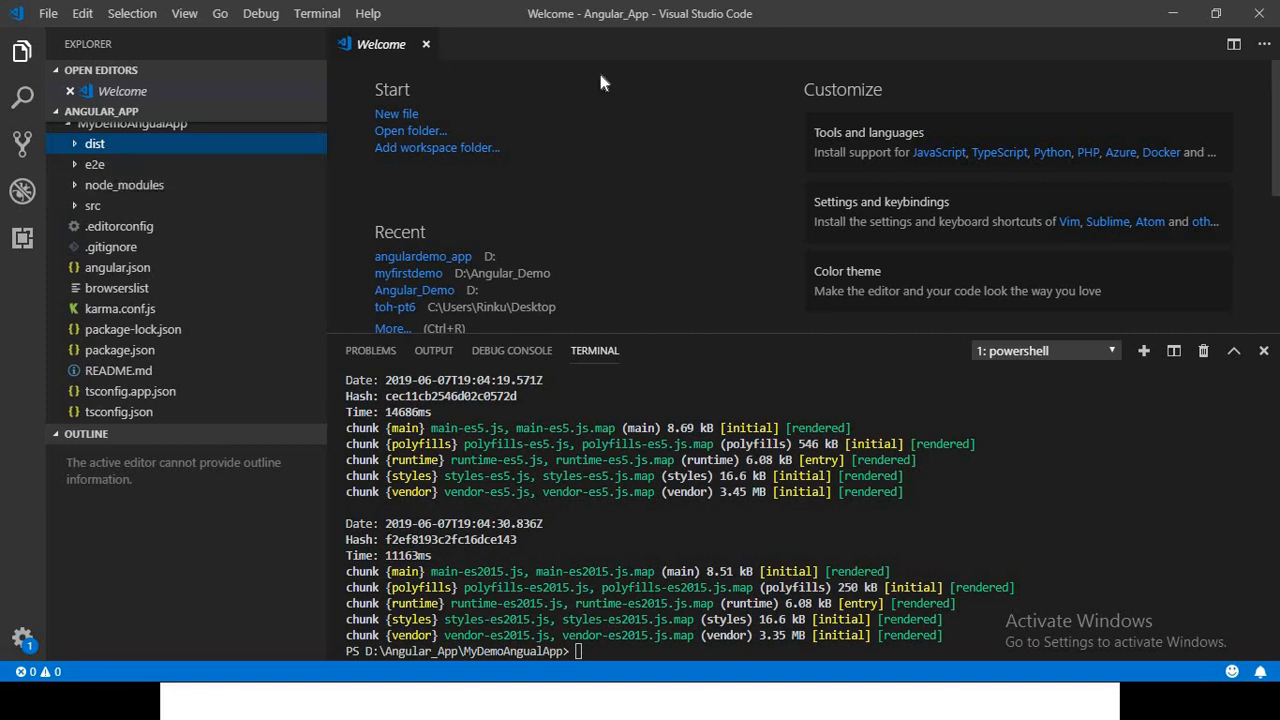
Switch to File Explorer and open MyDemoAngualApp\dist\MyDemoAngualApp to view the build output files
{"action": "key", "text": "alt+Tab"}
{"action": "key", "text": "alt+Tab"}
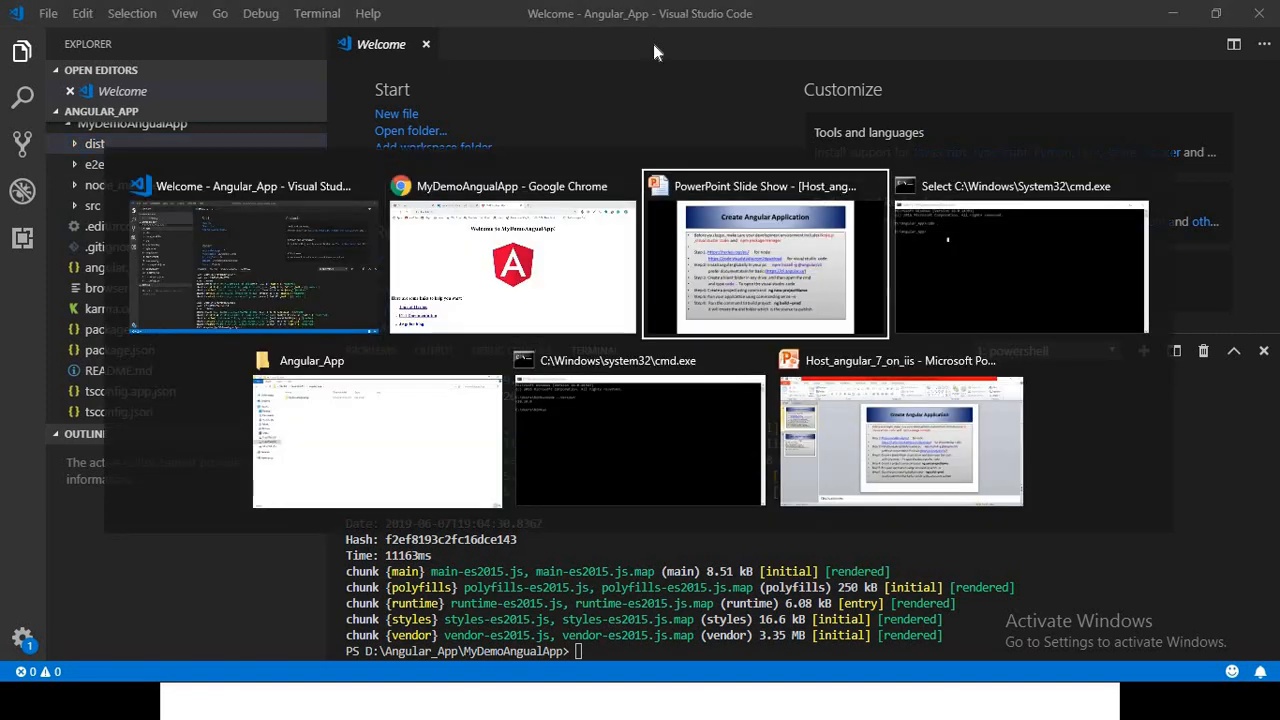
{"action": "key", "text": "alt+Tab"}
{"action": "key", "text": "alt+Tab"}
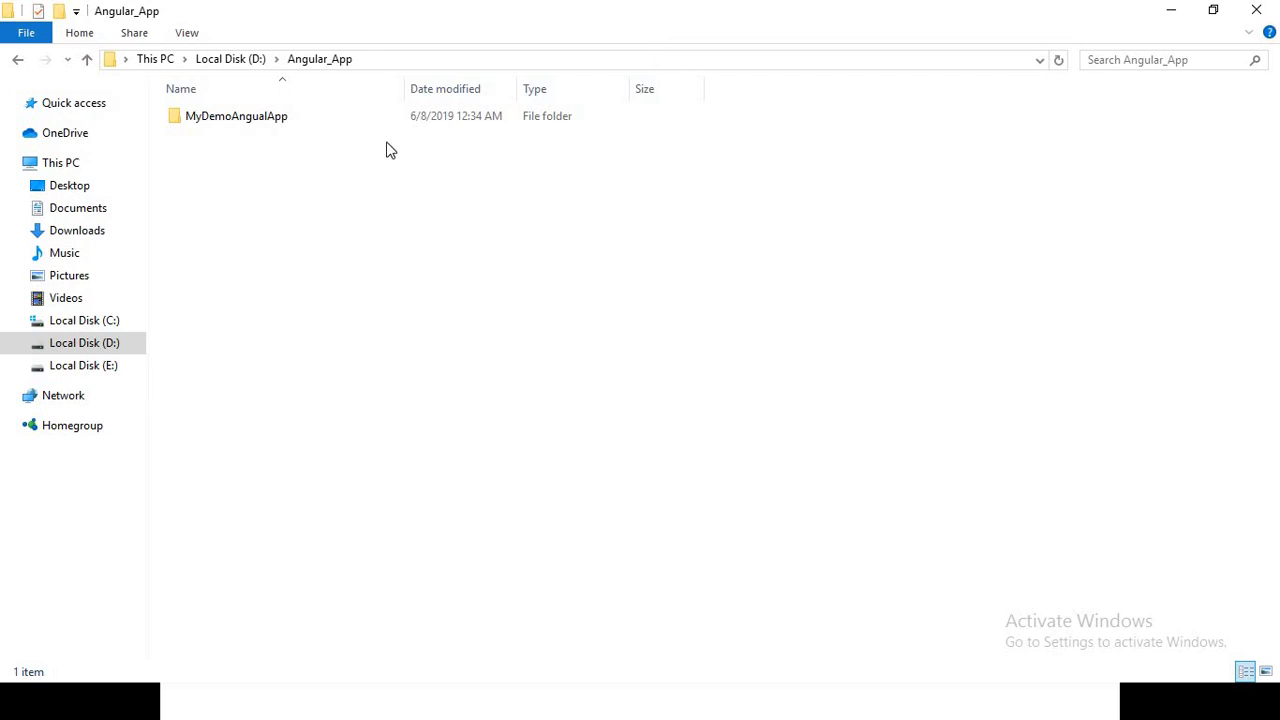
{"action": "double_click", "coordinate": [294, 124]}
{"action": "left_click", "coordinate": [294, 122]}
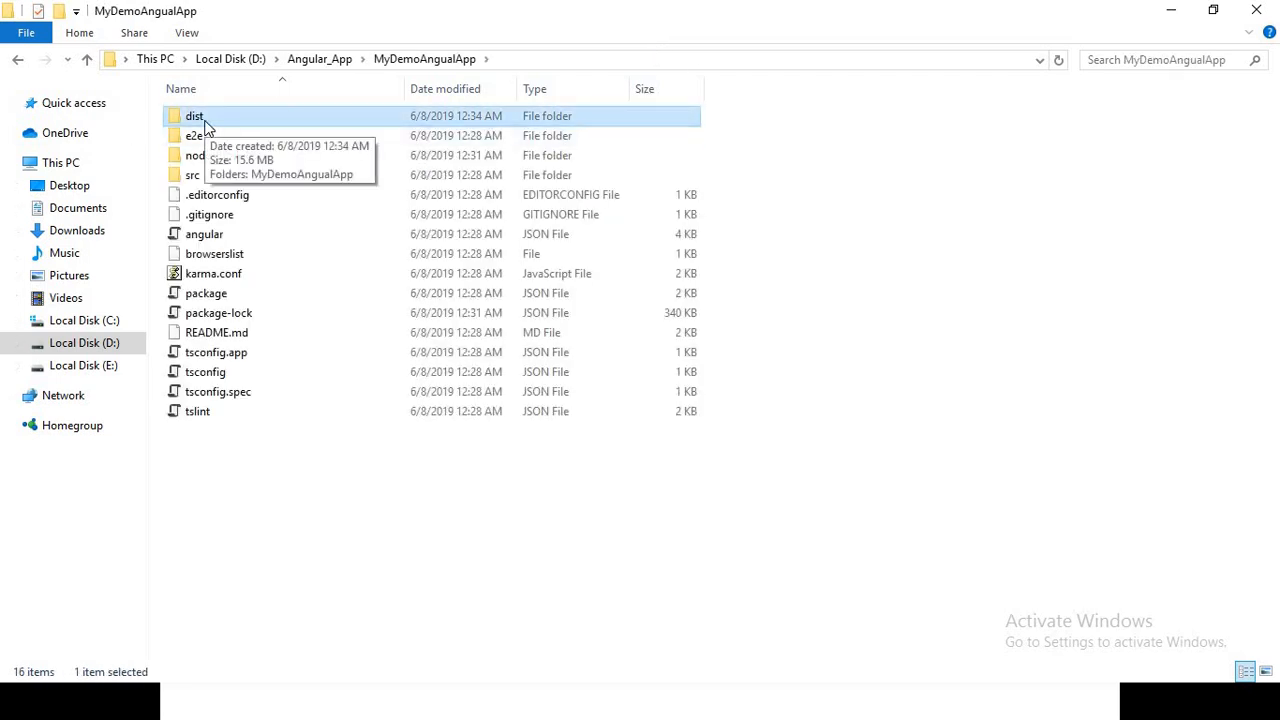
{"action": "double_click", "coordinate": [203, 122]}
{"action": "double_click", "coordinate": [255, 117]}
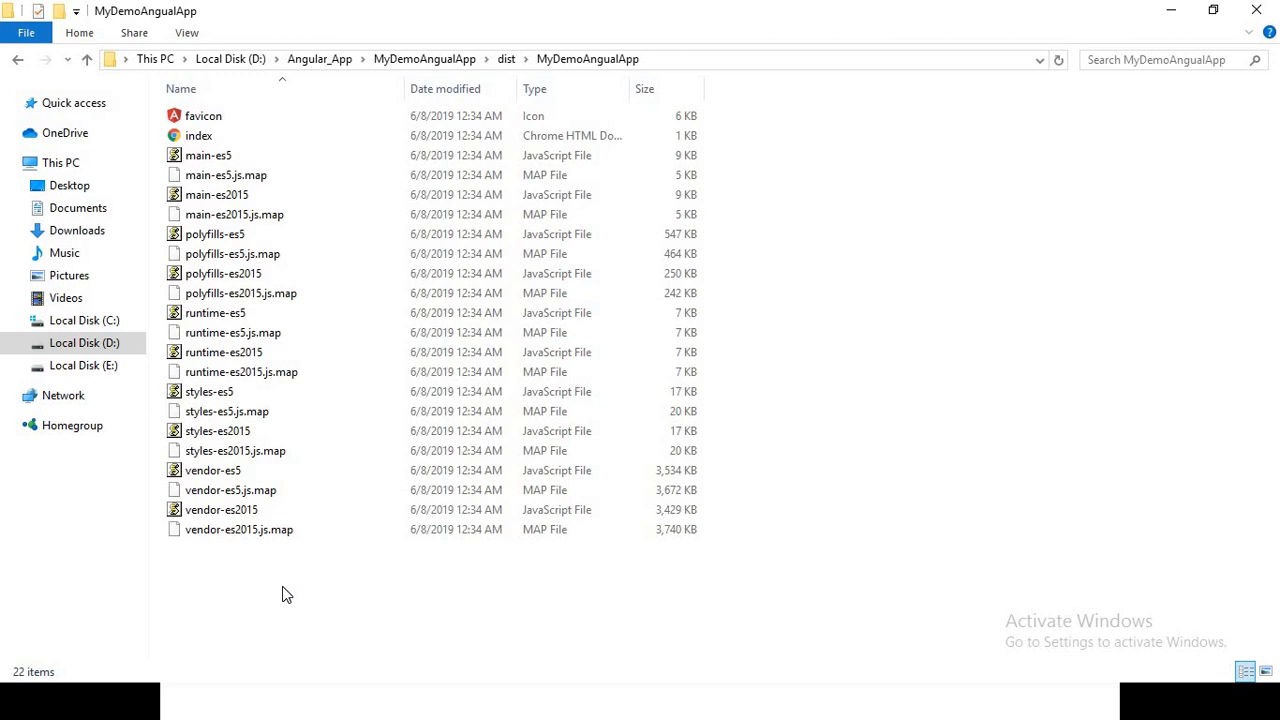
Go back up to the MyDemoAngualApp project folder and deselect the dist folder
{"action": "key", "text": "BackSpace"}
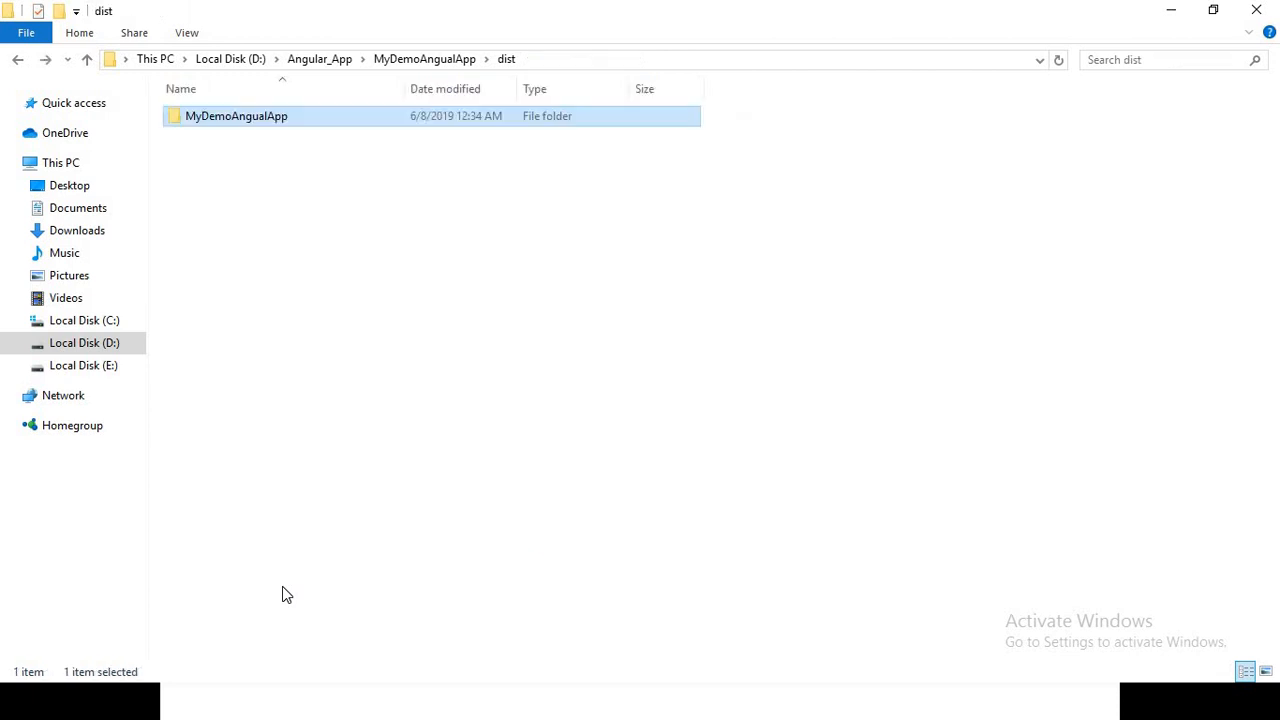
{"action": "key", "text": "BackSpace"}
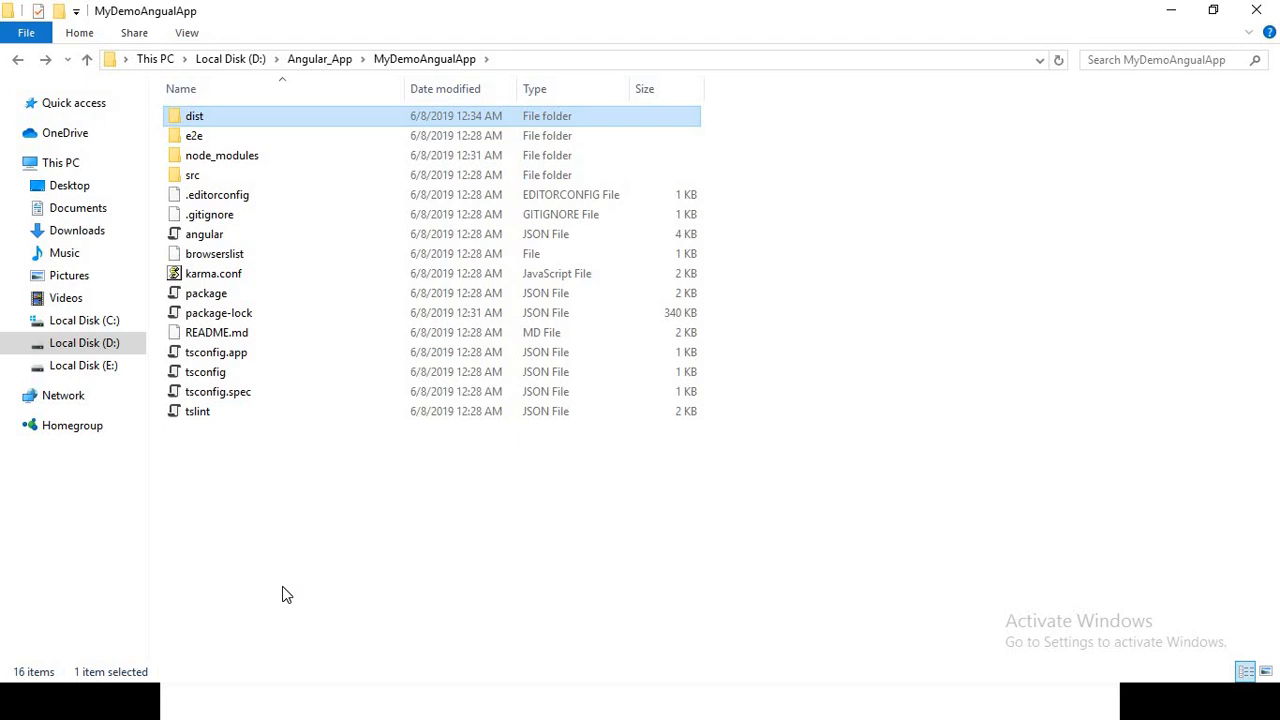
{"action": "left_click", "coordinate": [403, 575]}
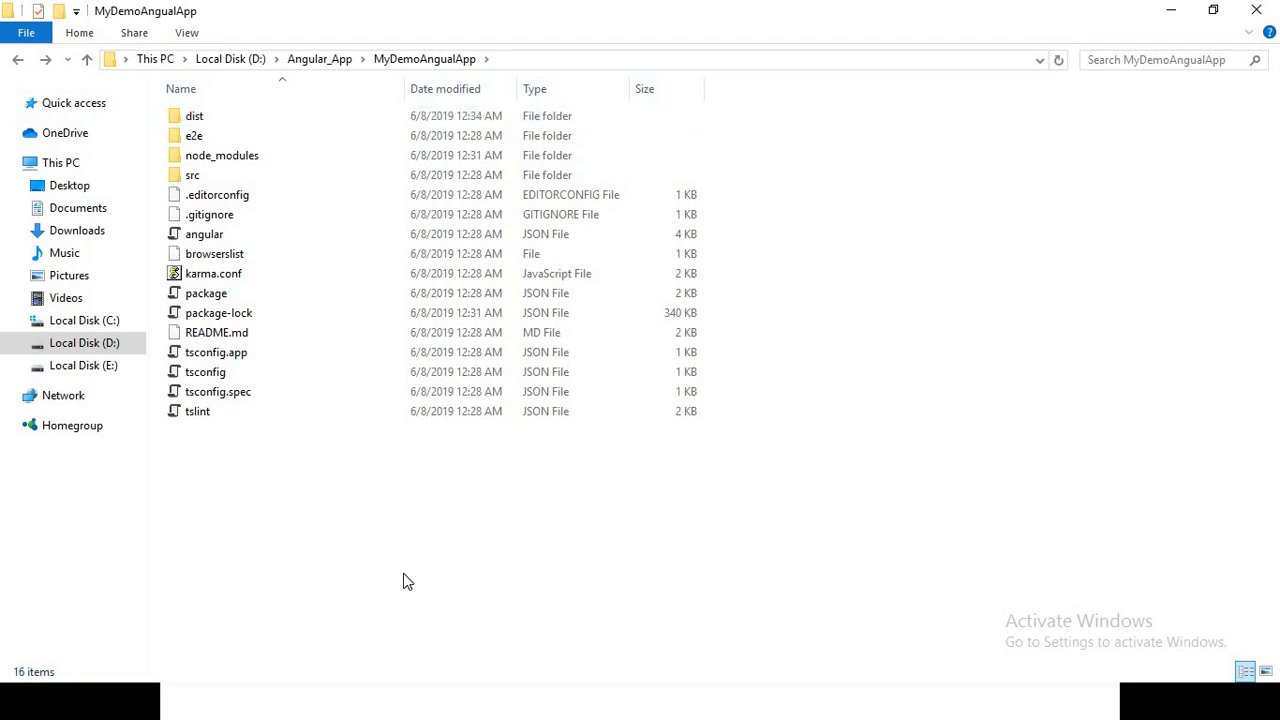
Return to the PowerPoint slide show and advance to the Host Angular 7 app on IIS slide
{"action": "key", "text": "alt+Tab"}
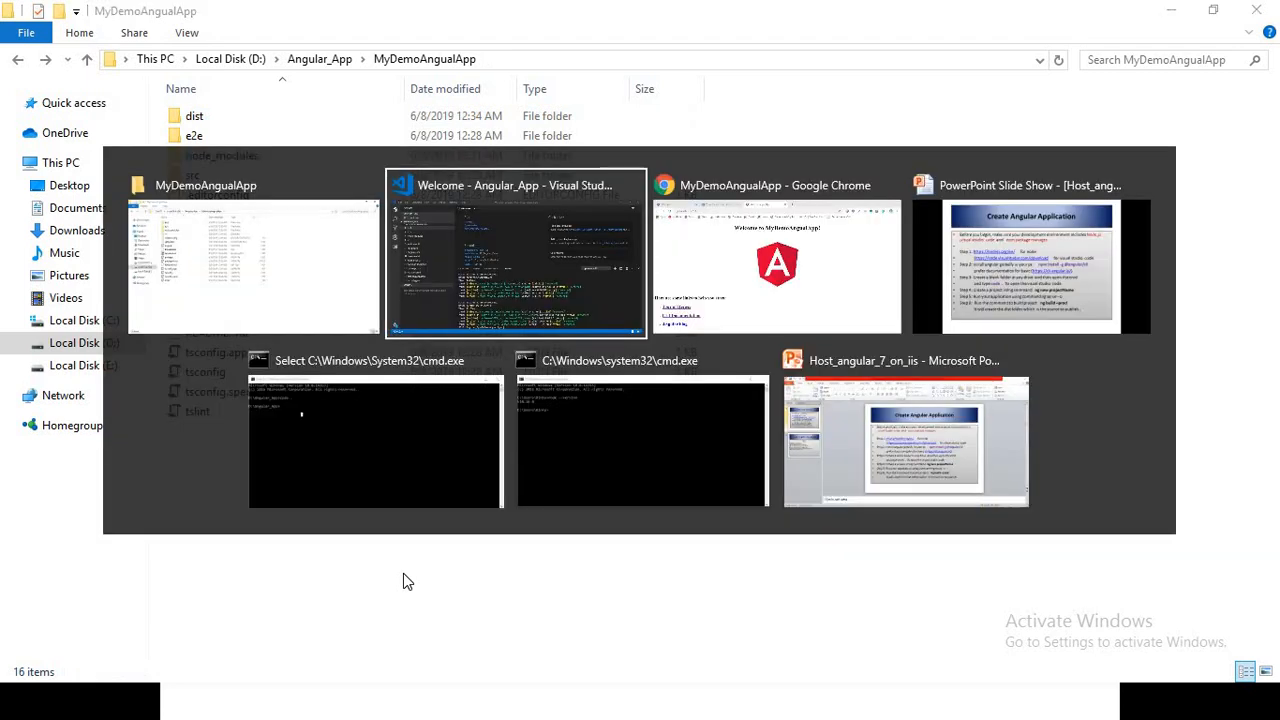
{"action": "key", "text": "Tab"}
{"action": "key", "text": "Tab"}
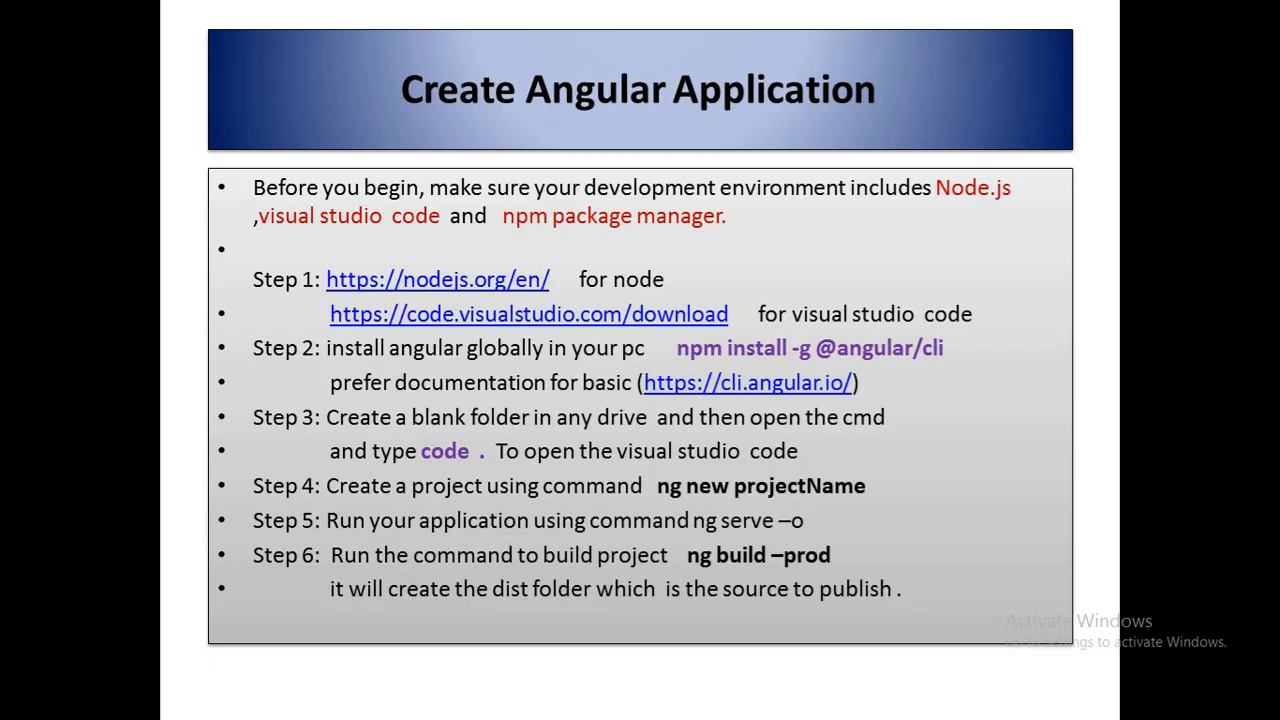
{"action": "key", "text": "Right"}
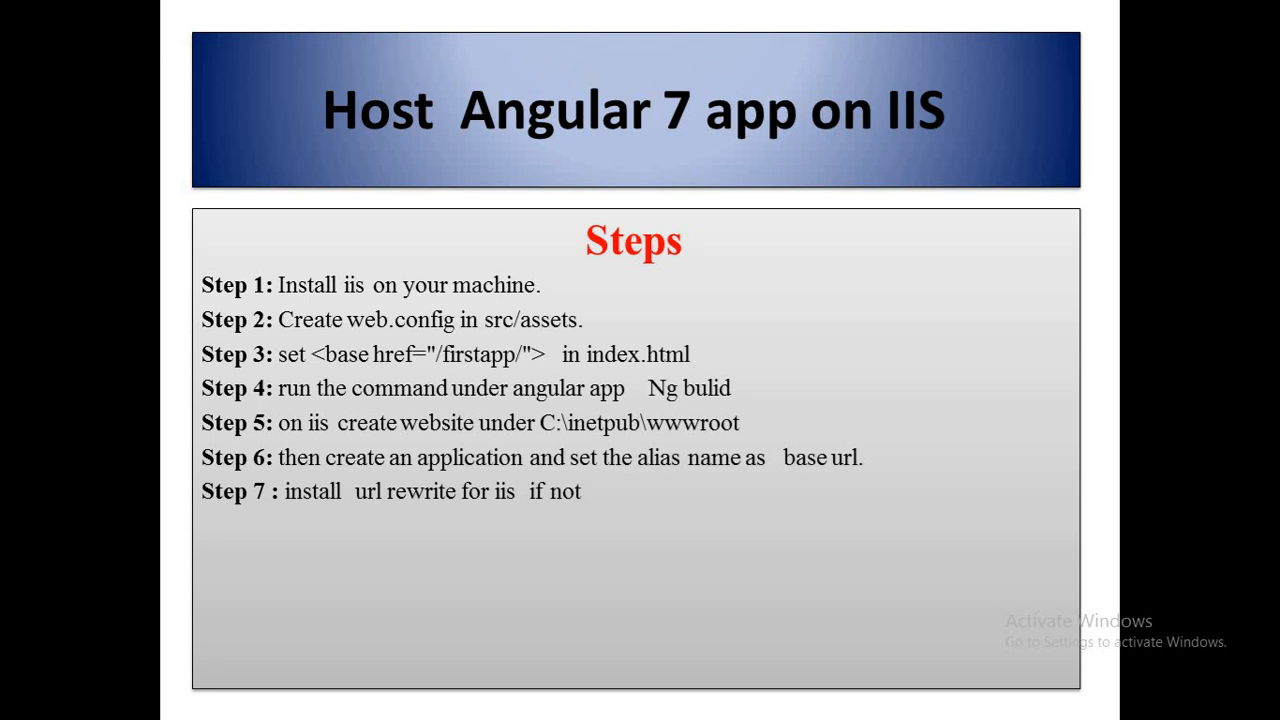
Search Windows for iis to check for IIS Manager, and clear the search text
{"action": "key", "text": "super"}
{"action": "type", "text": "iis"}
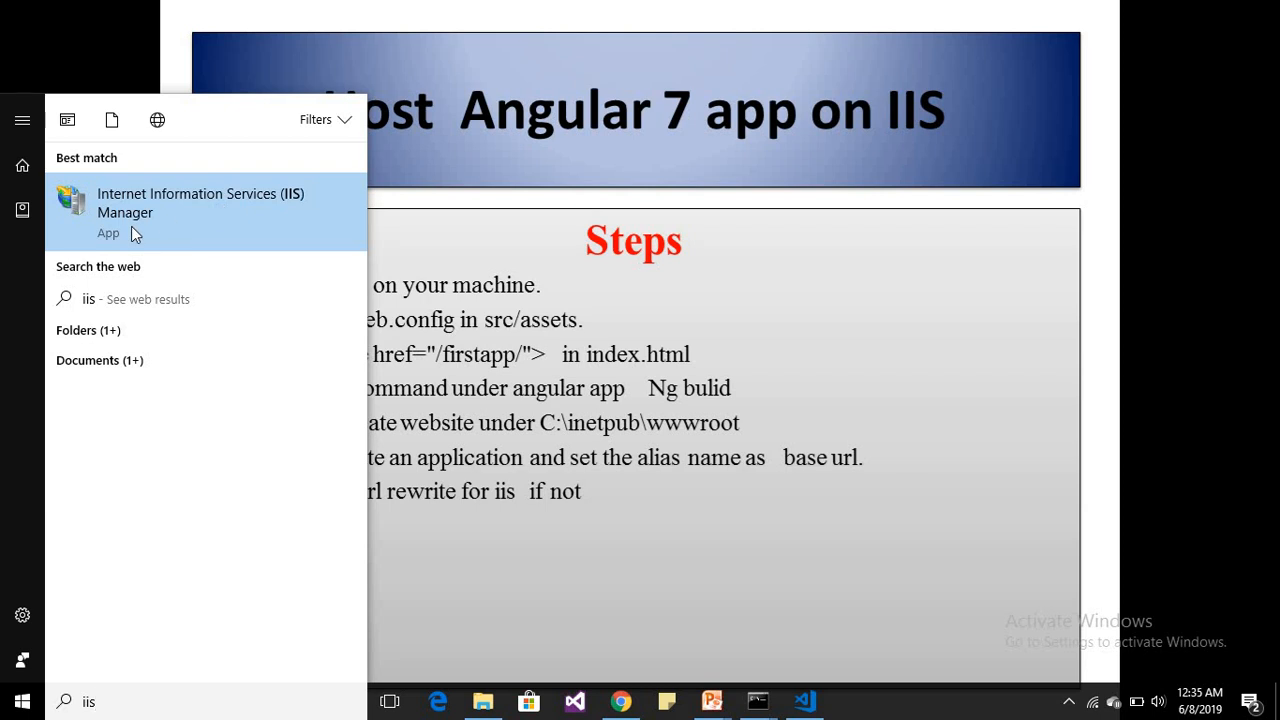
{"action": "key", "text": "BackSpace"}
{"action": "key", "text": "BackSpace"}
{"action": "key", "text": "BackSpace"}
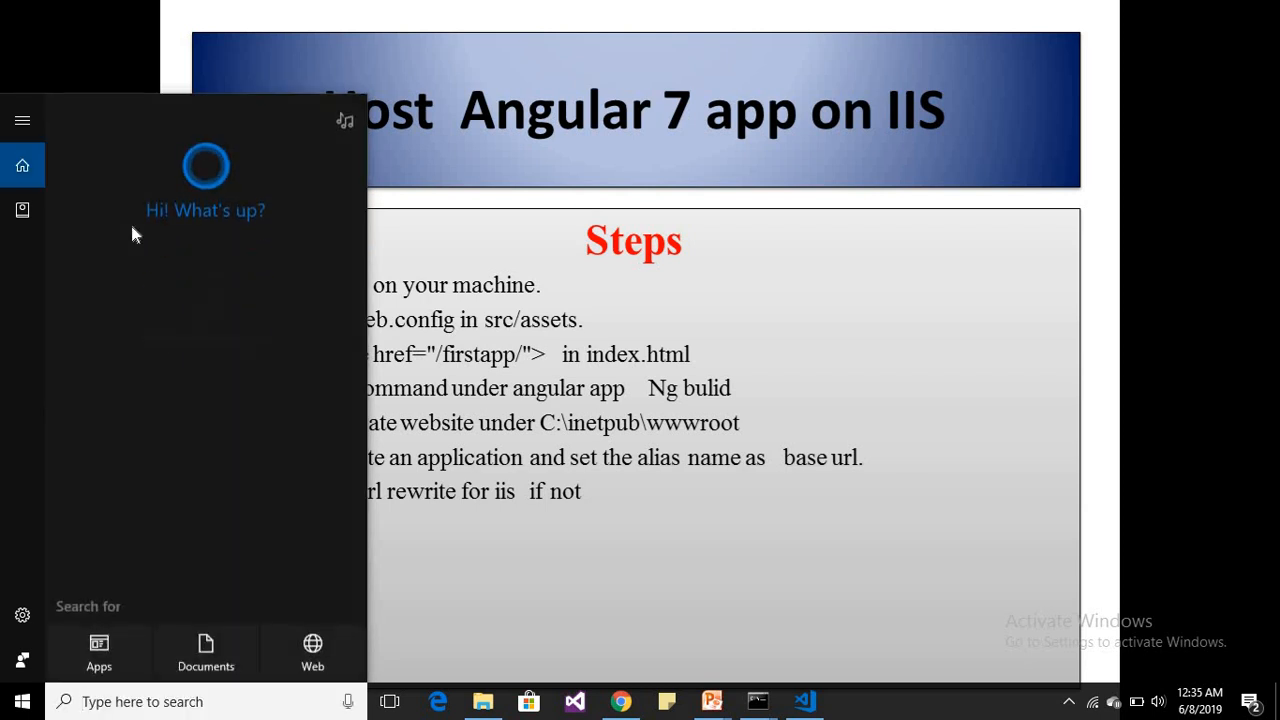
Open Programs and Features in Control Panel and bring up the Windows Features dialog
{"action": "type", "text": "contro"}
{"action": "key", "text": "Return"}
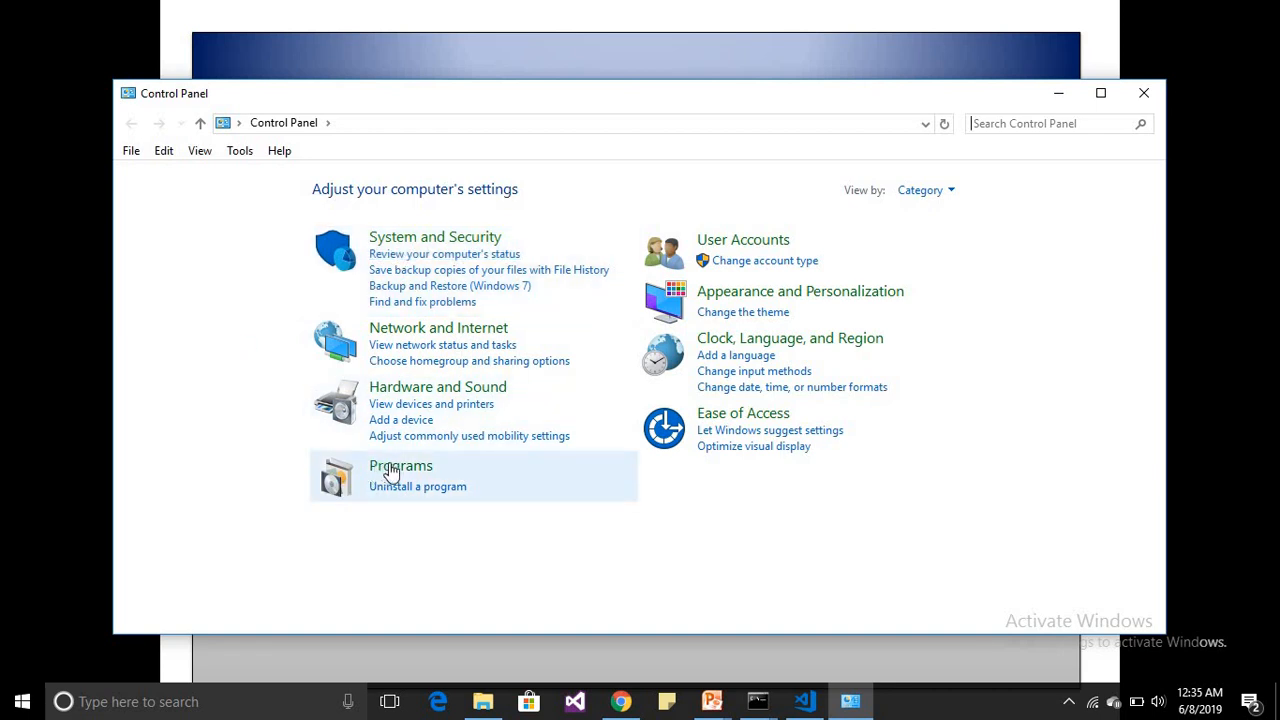
{"action": "left_click", "coordinate": [417, 487]}
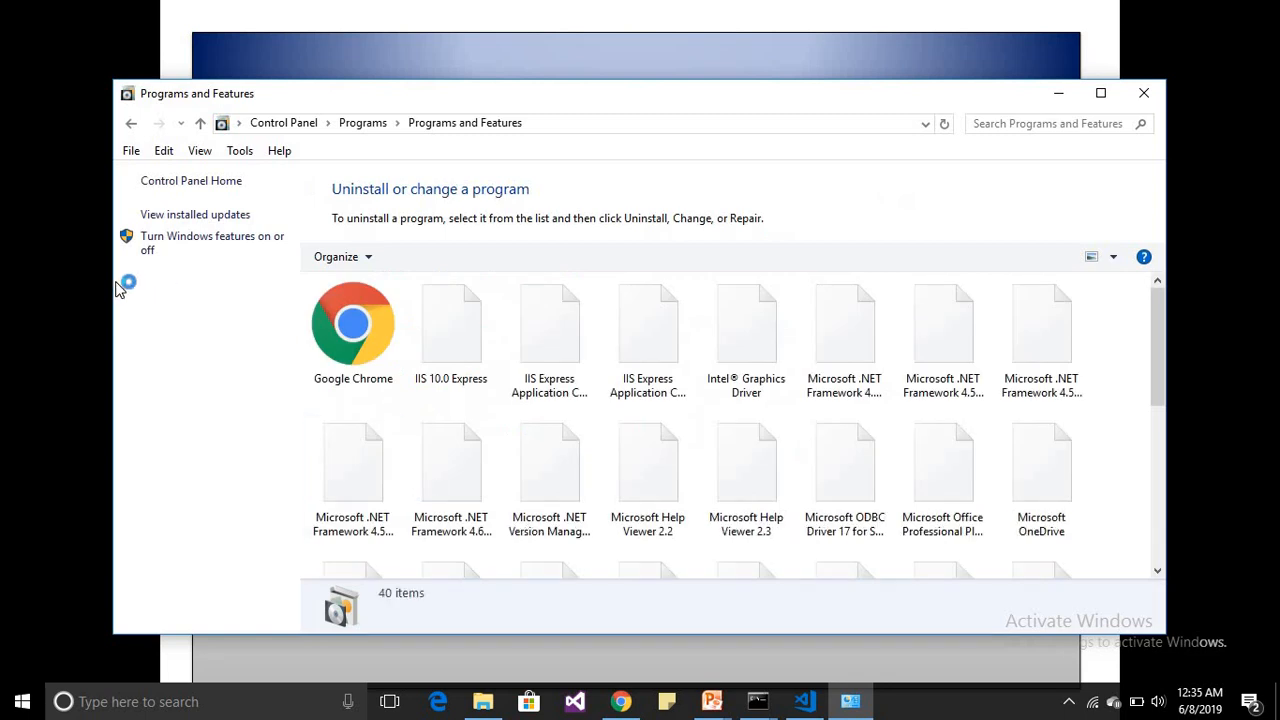
{"action": "left_click", "coordinate": [155, 244]}
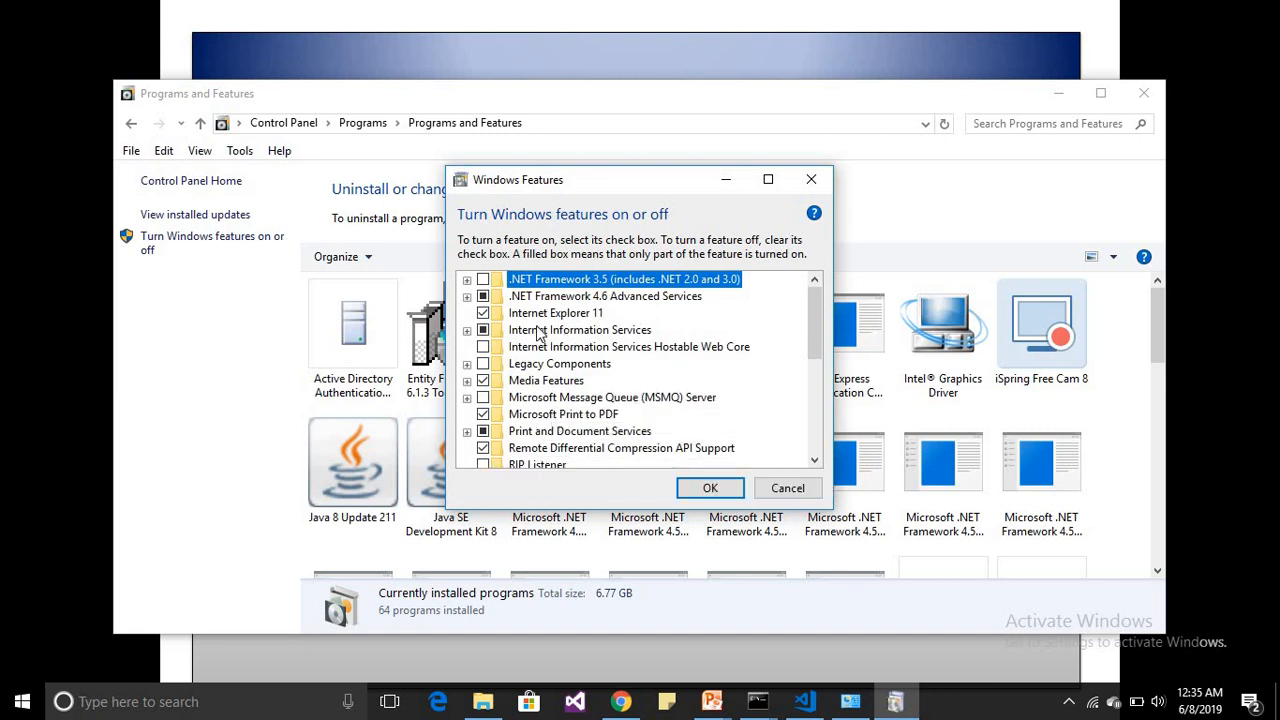
Turn on Internet Information Services with its default components, apply the Windows features, and close Programs and Features
{"action": "left_click", "coordinate": [467, 330]}
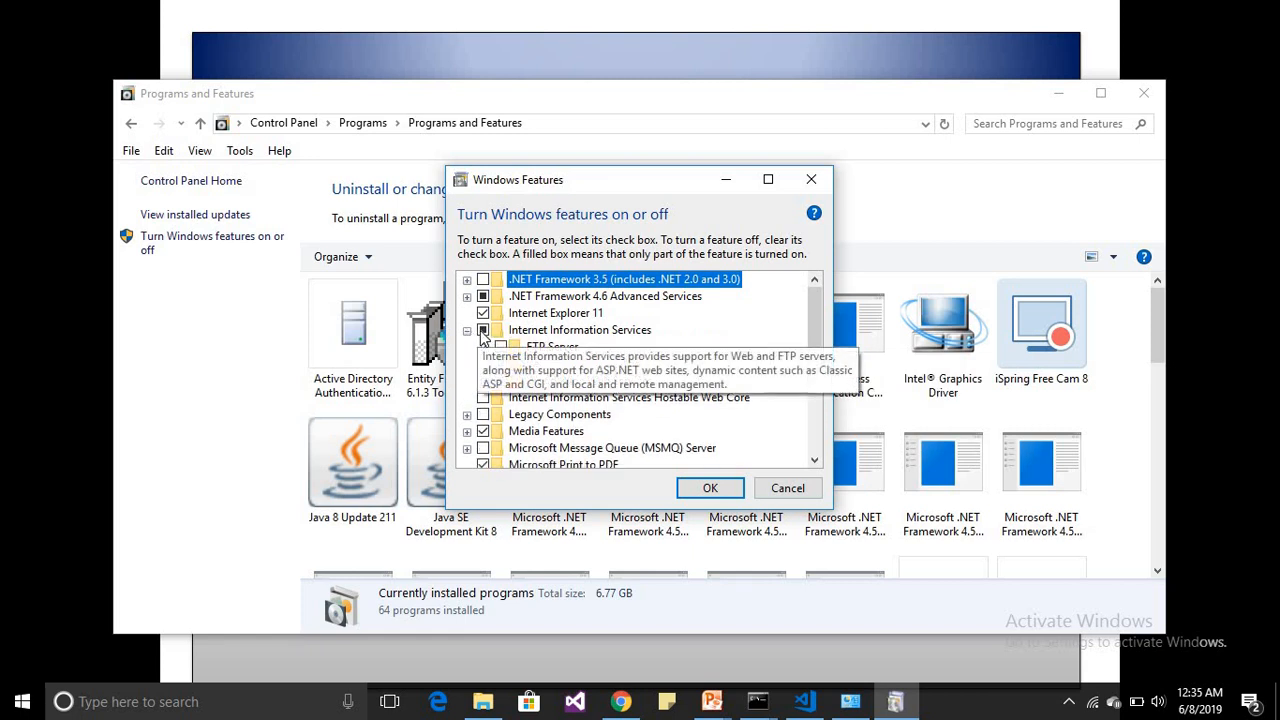
{"action": "left_click", "coordinate": [483, 331]}
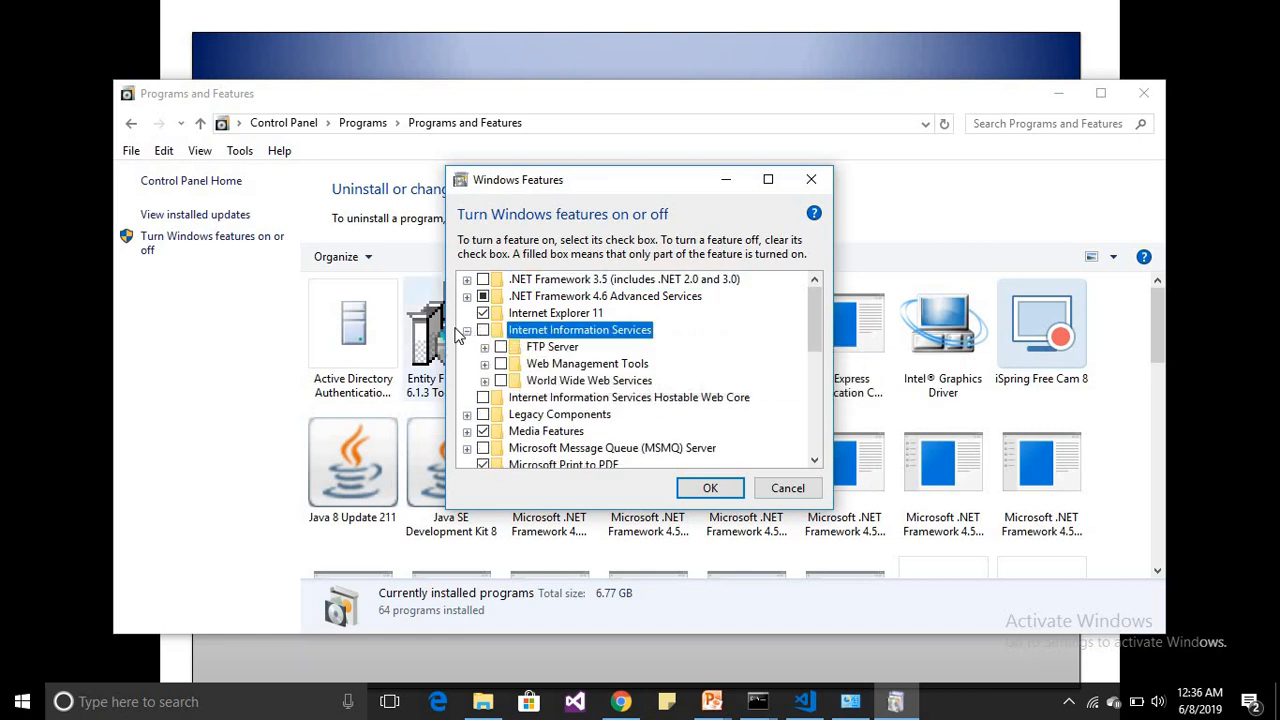
{"action": "left_click", "coordinate": [483, 331]}
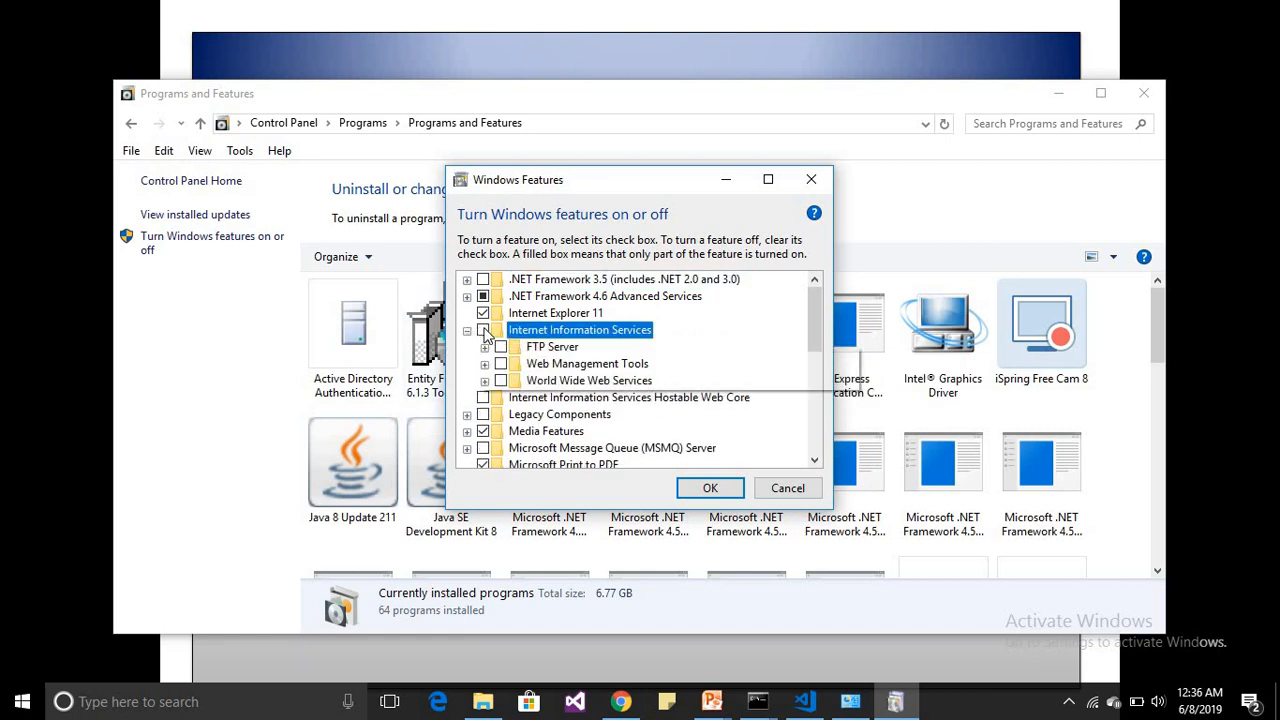
{"action": "left_click", "coordinate": [710, 490]}
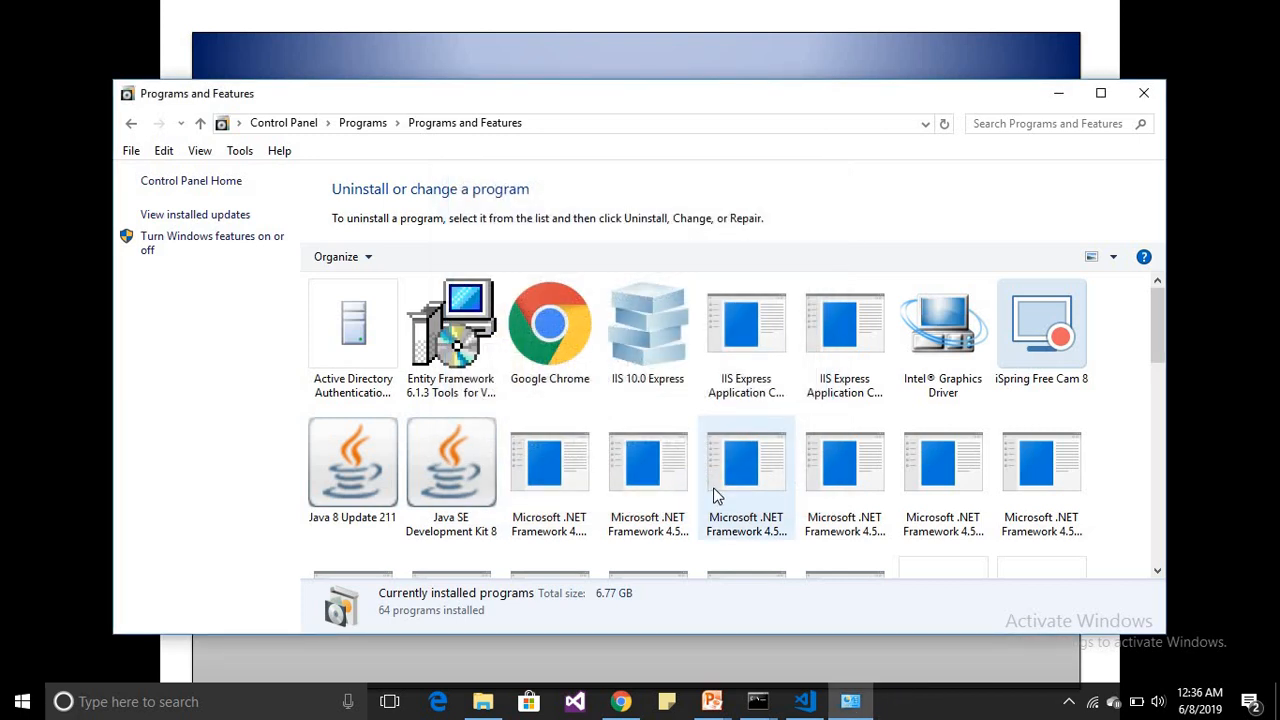
{"action": "left_click", "coordinate": [1143, 93]}
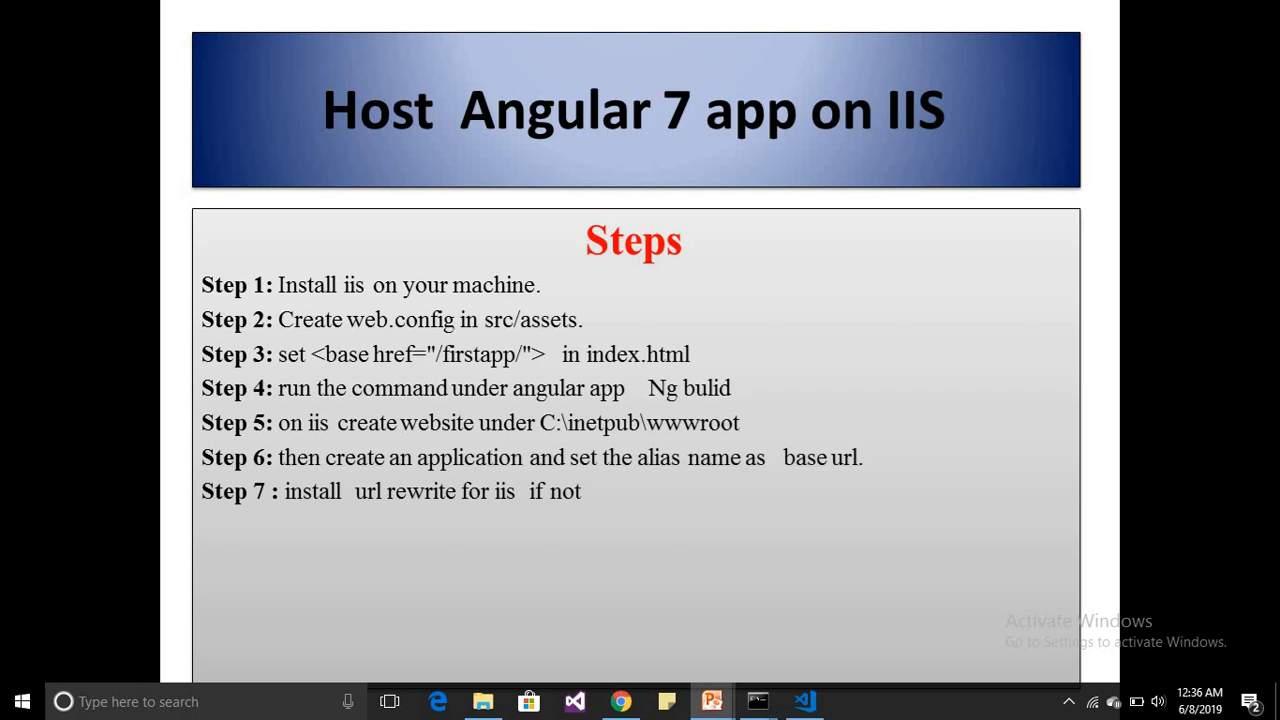
Open IIS Manager from Windows search, maximize it, and expand the server node and its Sites folder
{"action": "key", "text": "super"}
{"action": "type", "text": "iis"}
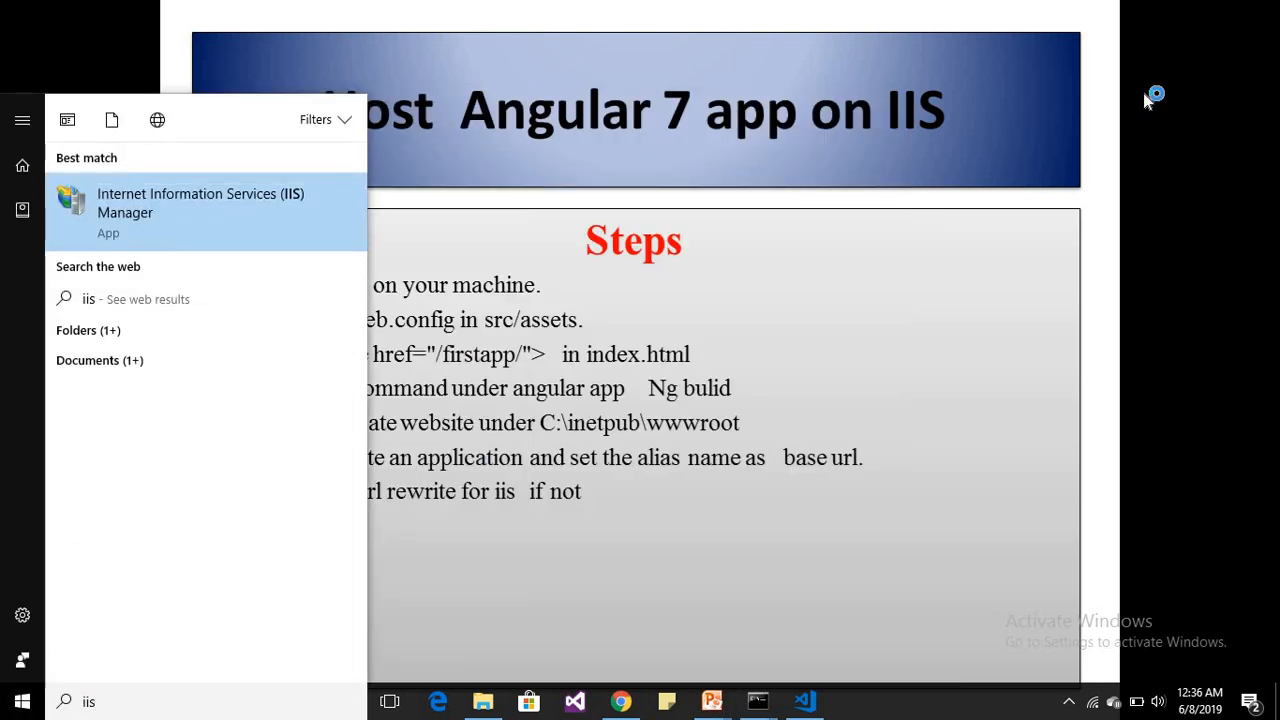
{"action": "key", "text": "Return"}
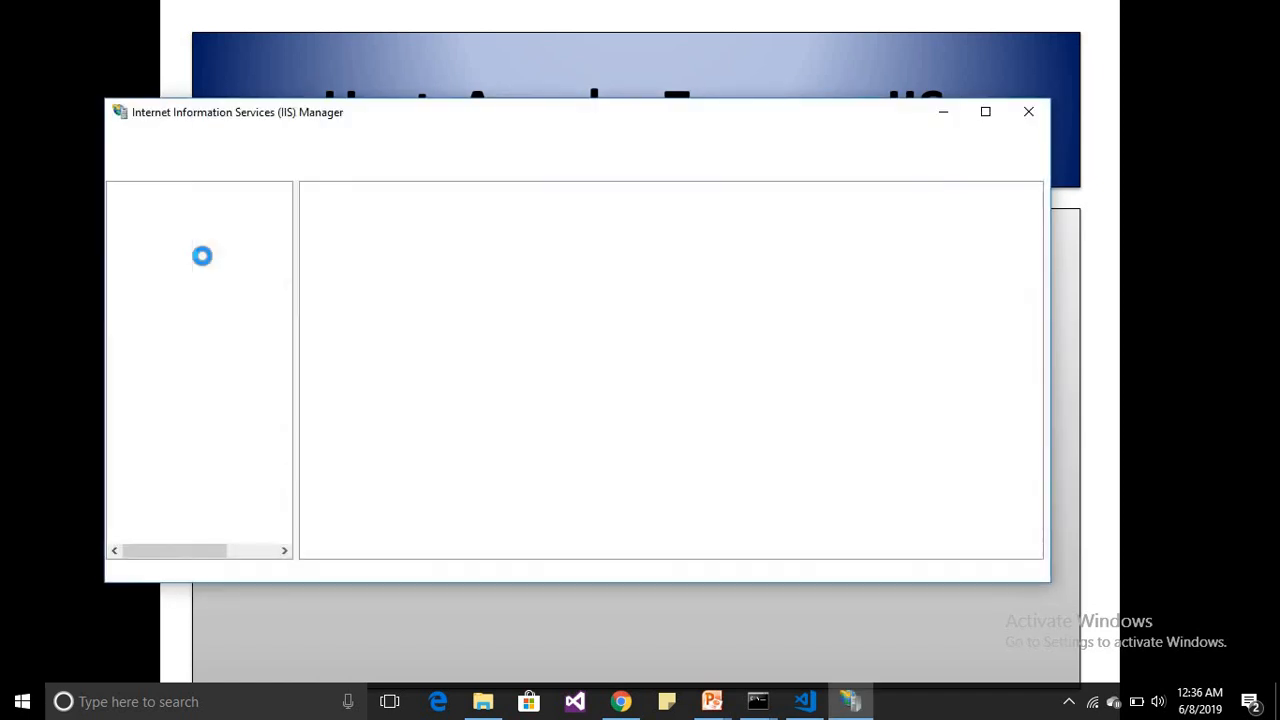
{"action": "left_click", "coordinate": [985, 112]}
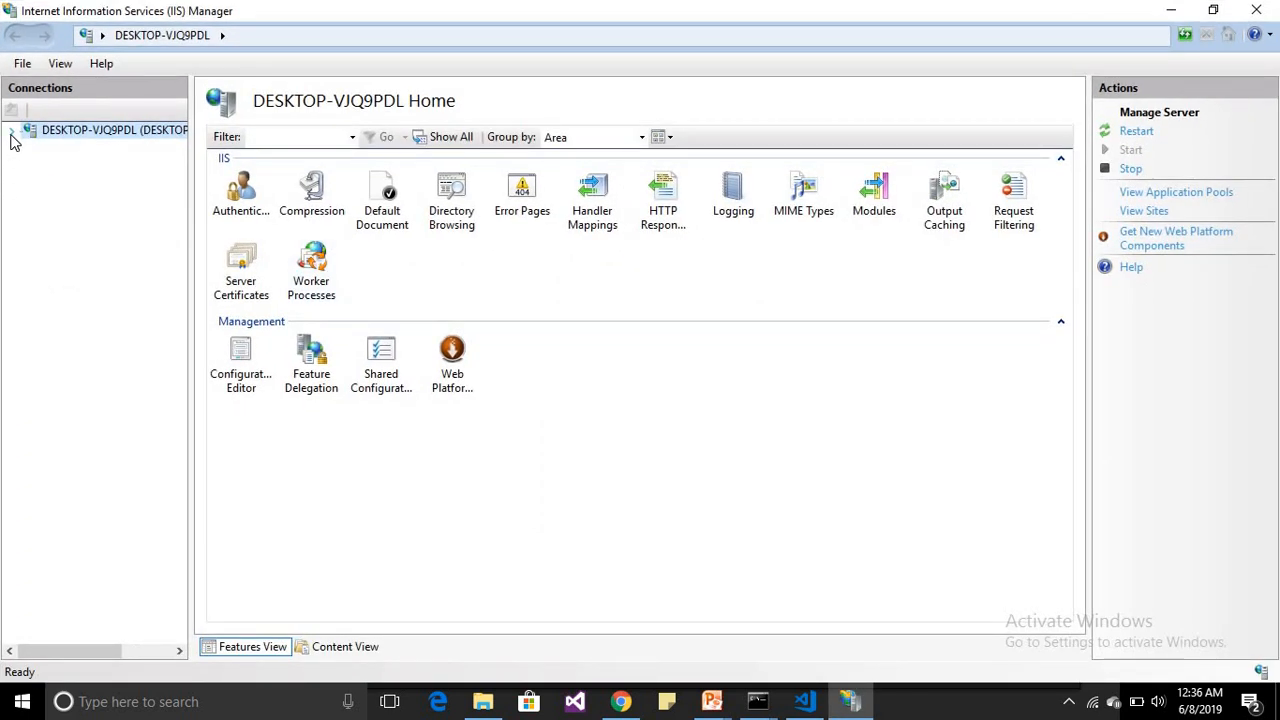
{"action": "left_click", "coordinate": [11, 131]}
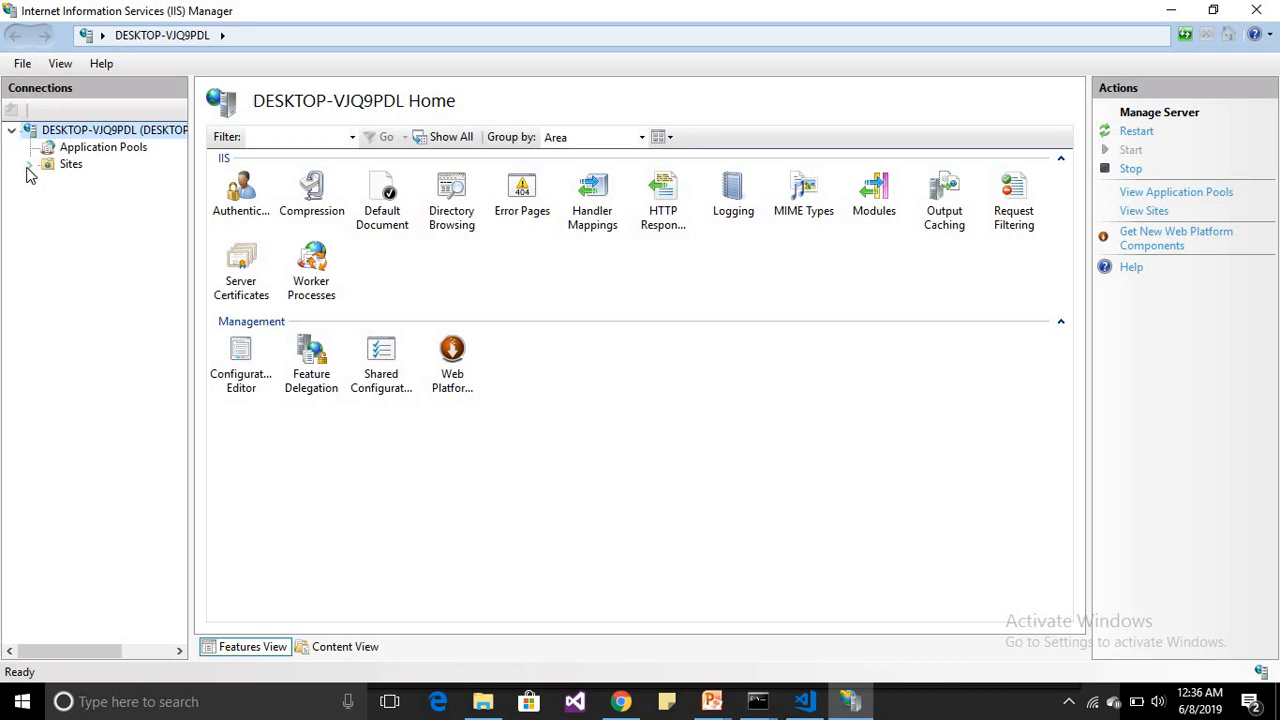
{"action": "left_click", "coordinate": [26, 165]}
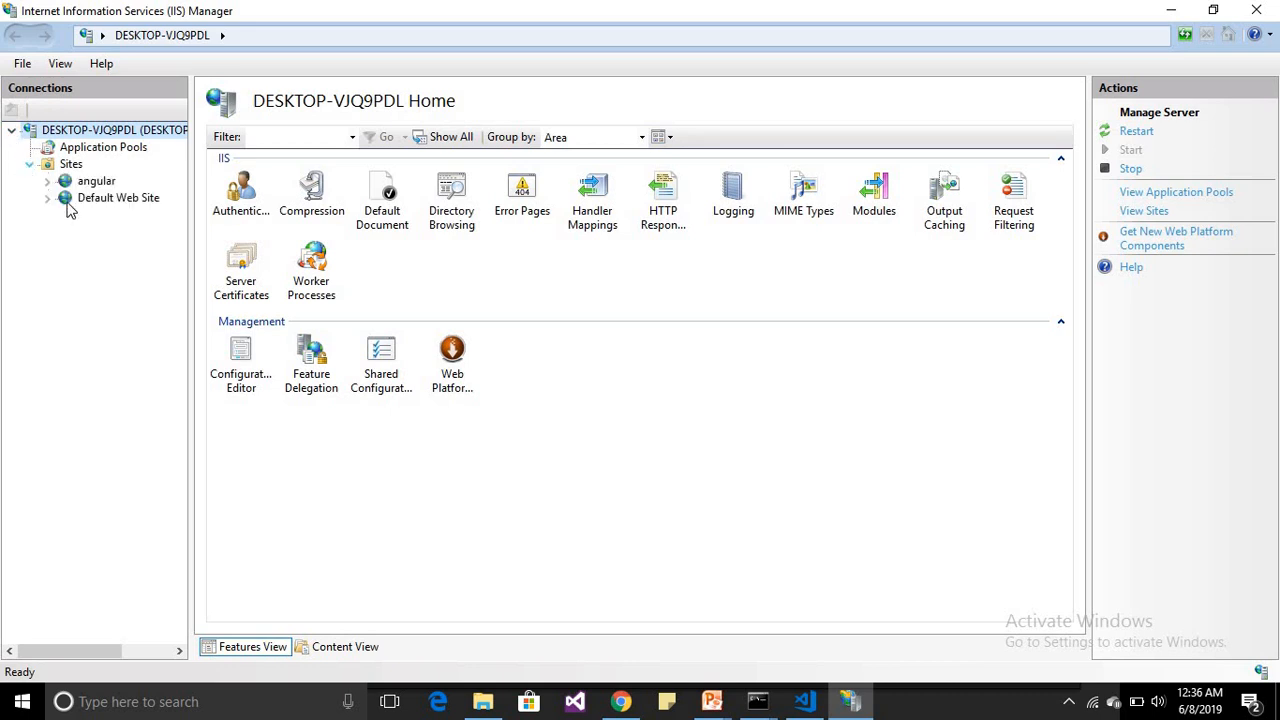
Start adding a new website under Sites and name it MyNewAngularApp
{"action": "right_click", "coordinate": [74, 182]}
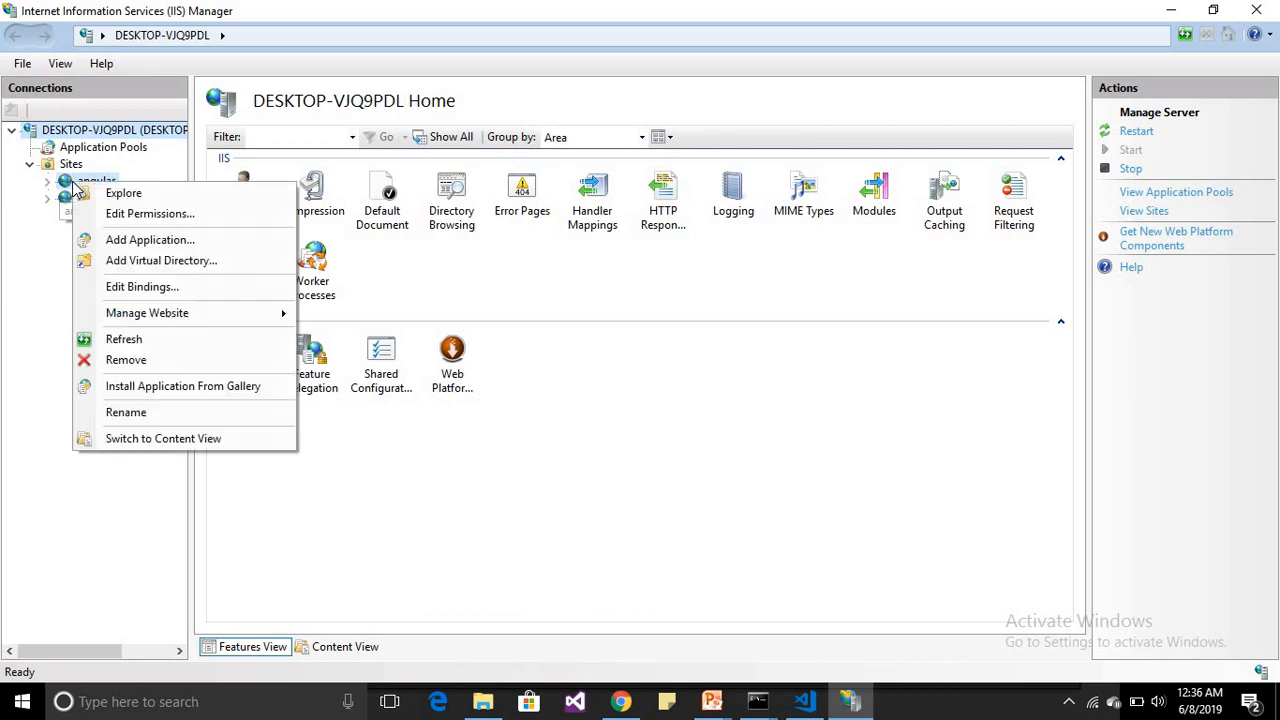
{"action": "left_click", "coordinate": [60, 165]}
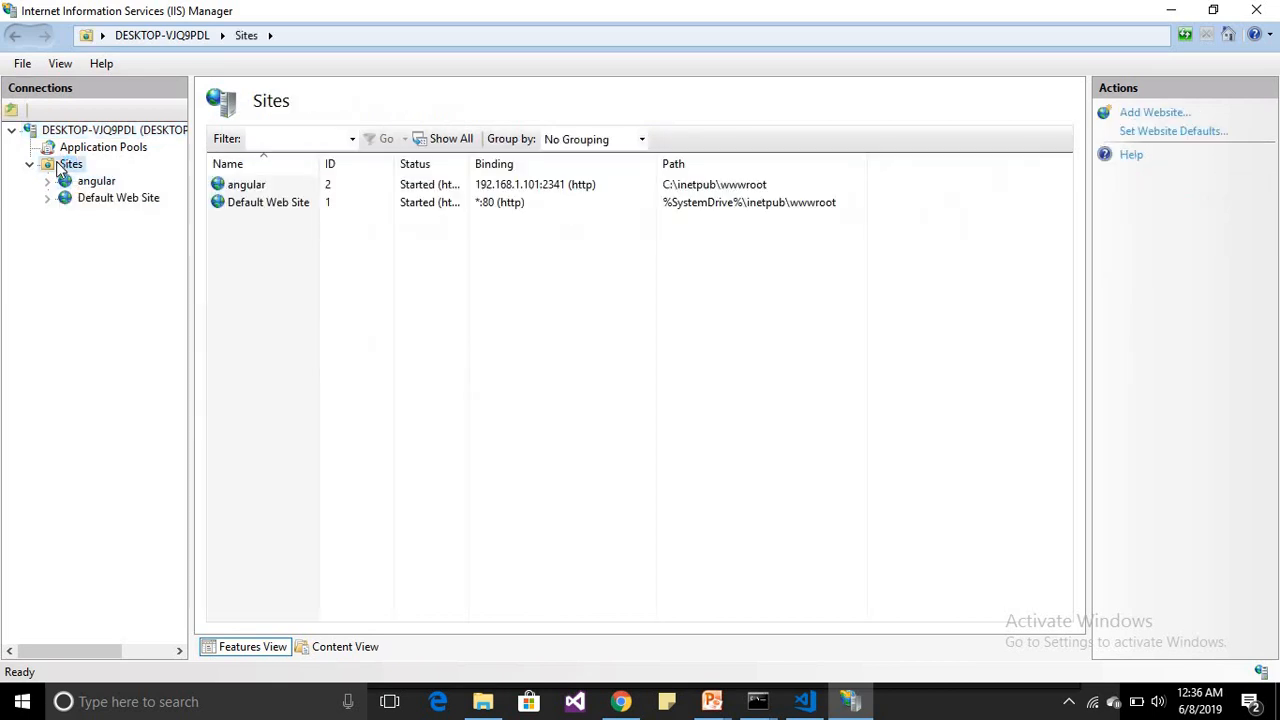
{"action": "right_click", "coordinate": [58, 164]}
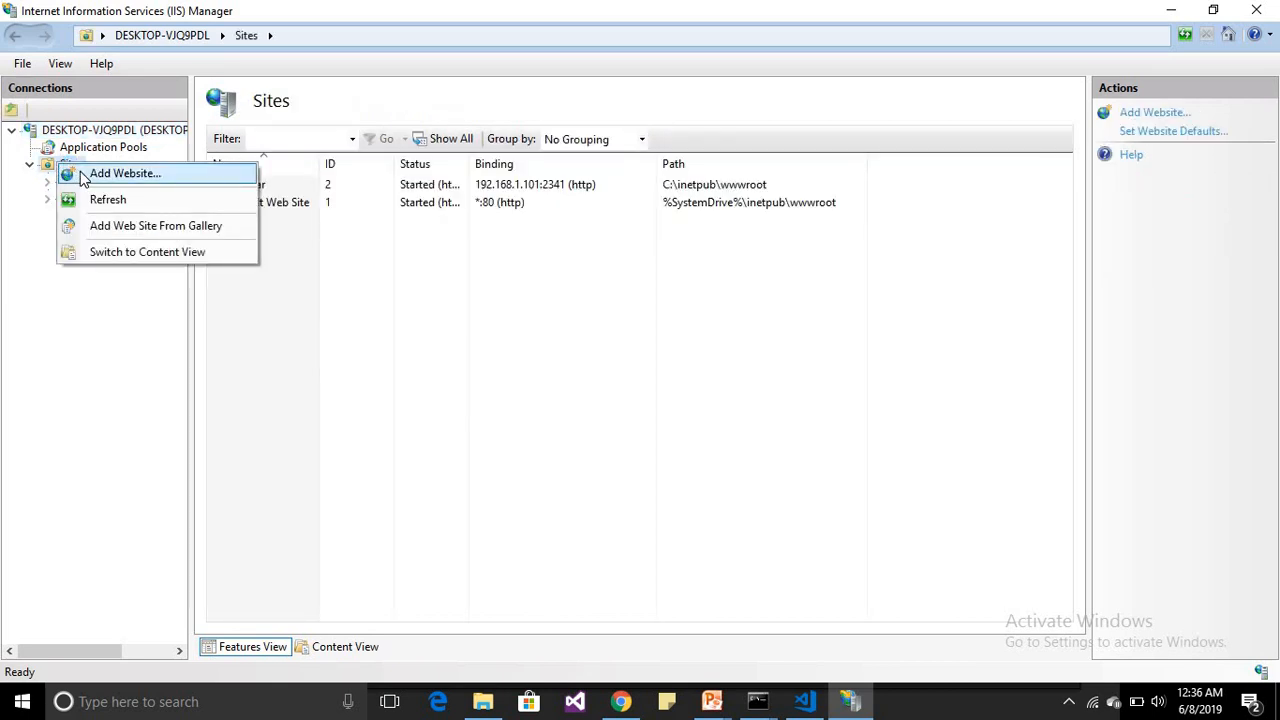
{"action": "left_click", "coordinate": [120, 174]}
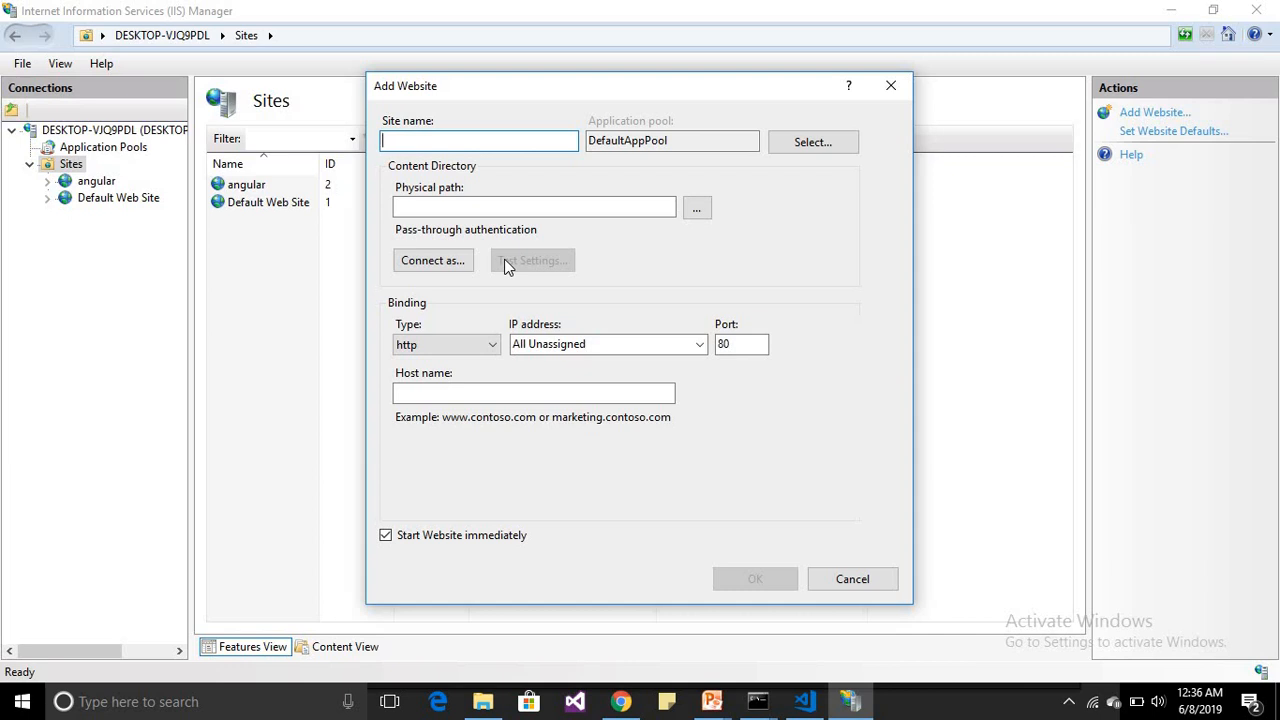
{"action": "type", "text": "MyNe"}
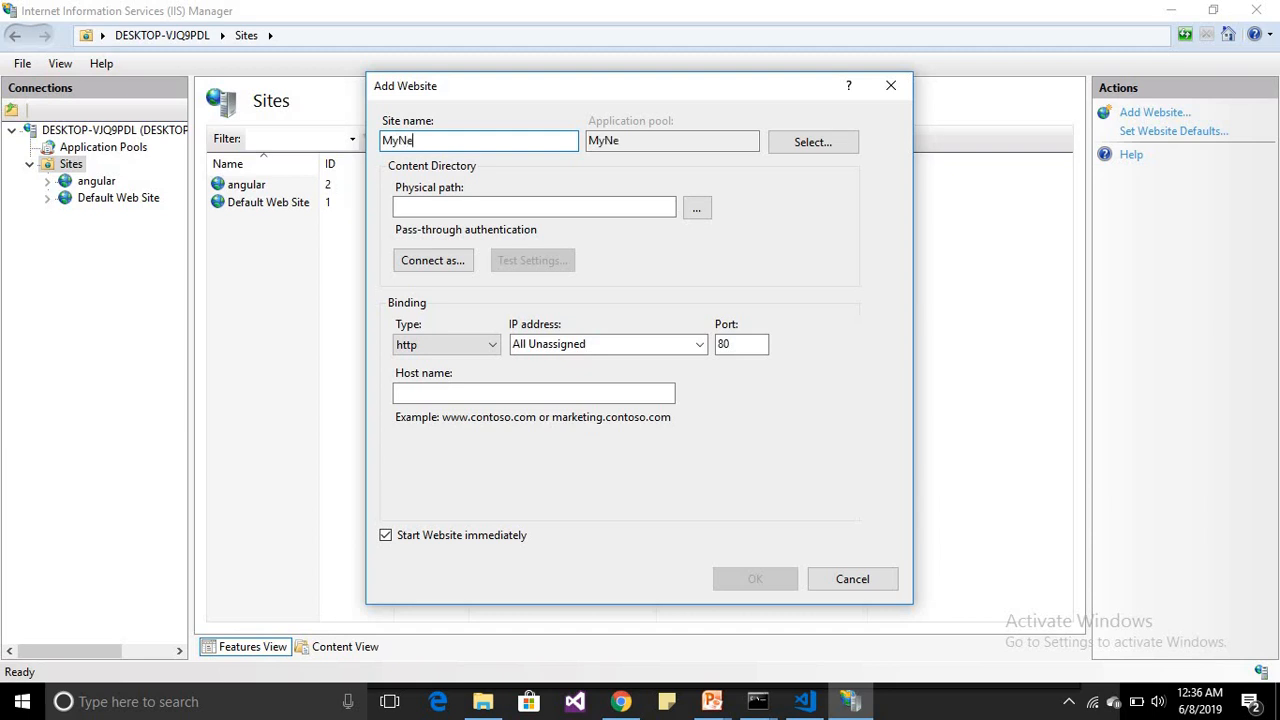
{"action": "type", "text": "wAngularApp"}
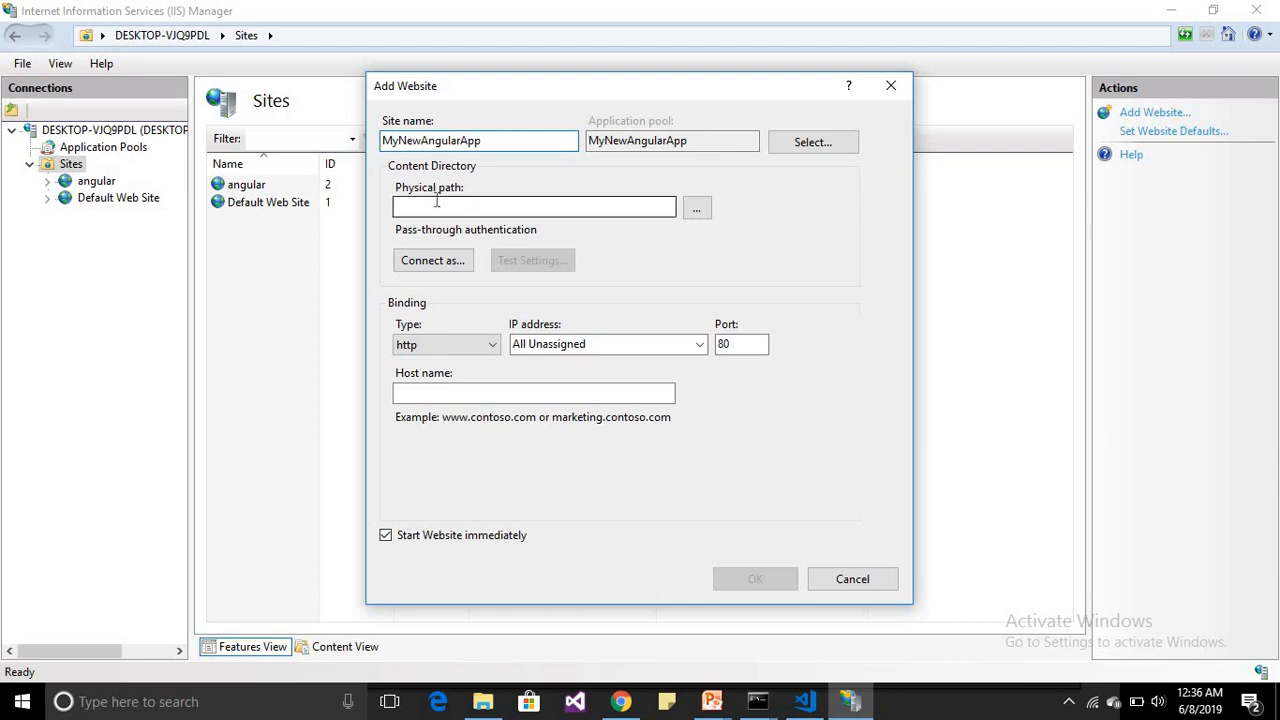
Set the website's physical path to C:\inetpub\wwwroot
{"action": "left_click", "coordinate": [697, 209]}
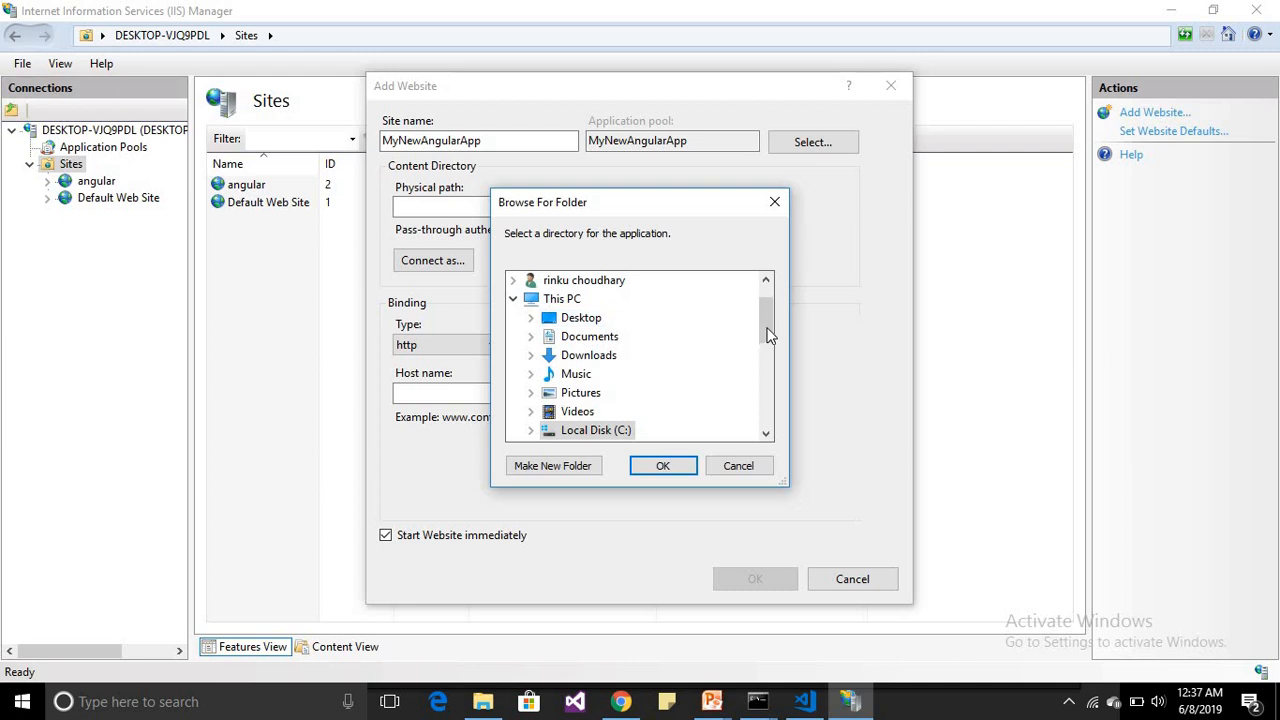
{"action": "scroll", "coordinate": [766, 325], "scroll_direction": "down", "scroll_amount": 2}
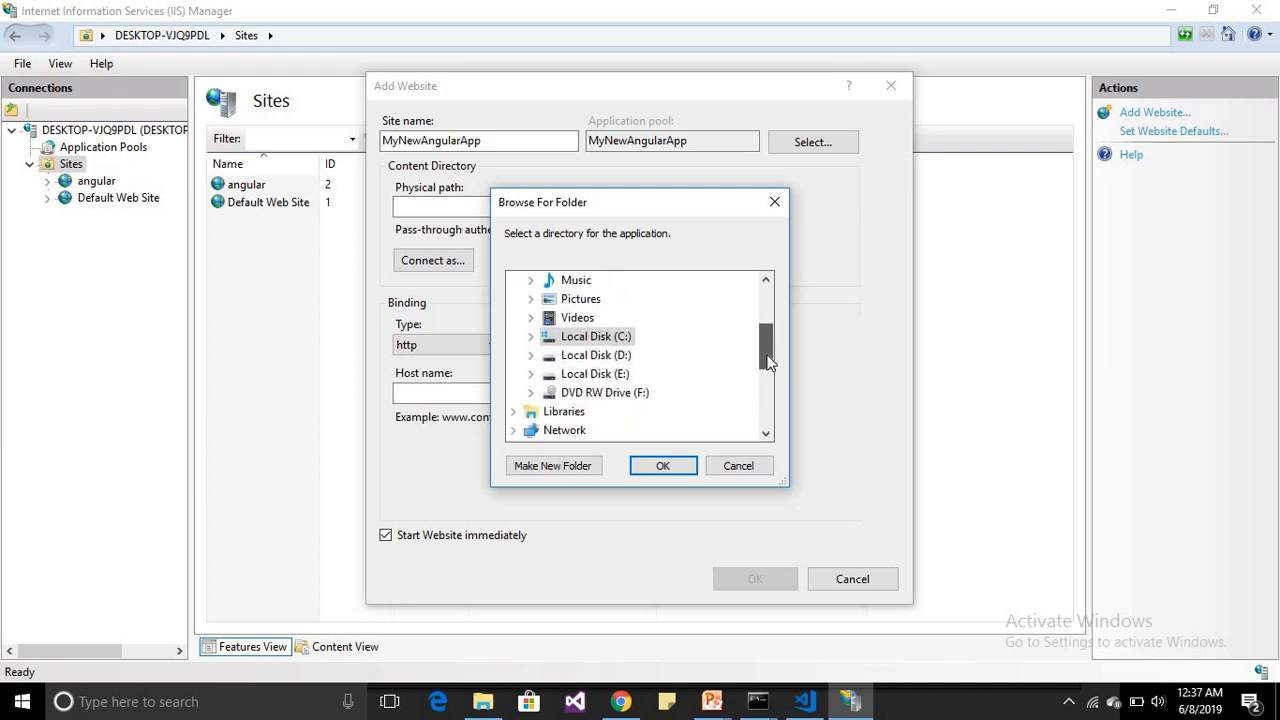
{"action": "left_click", "coordinate": [531, 337]}
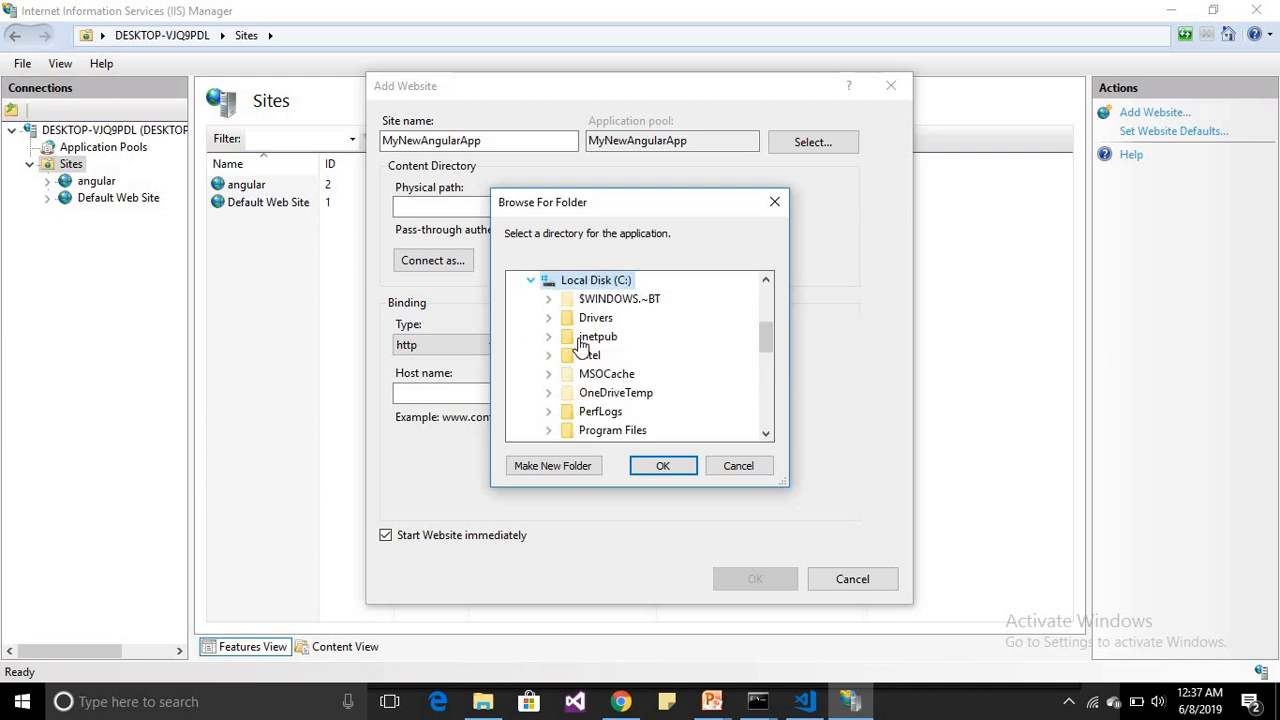
{"action": "left_click", "coordinate": [585, 337]}
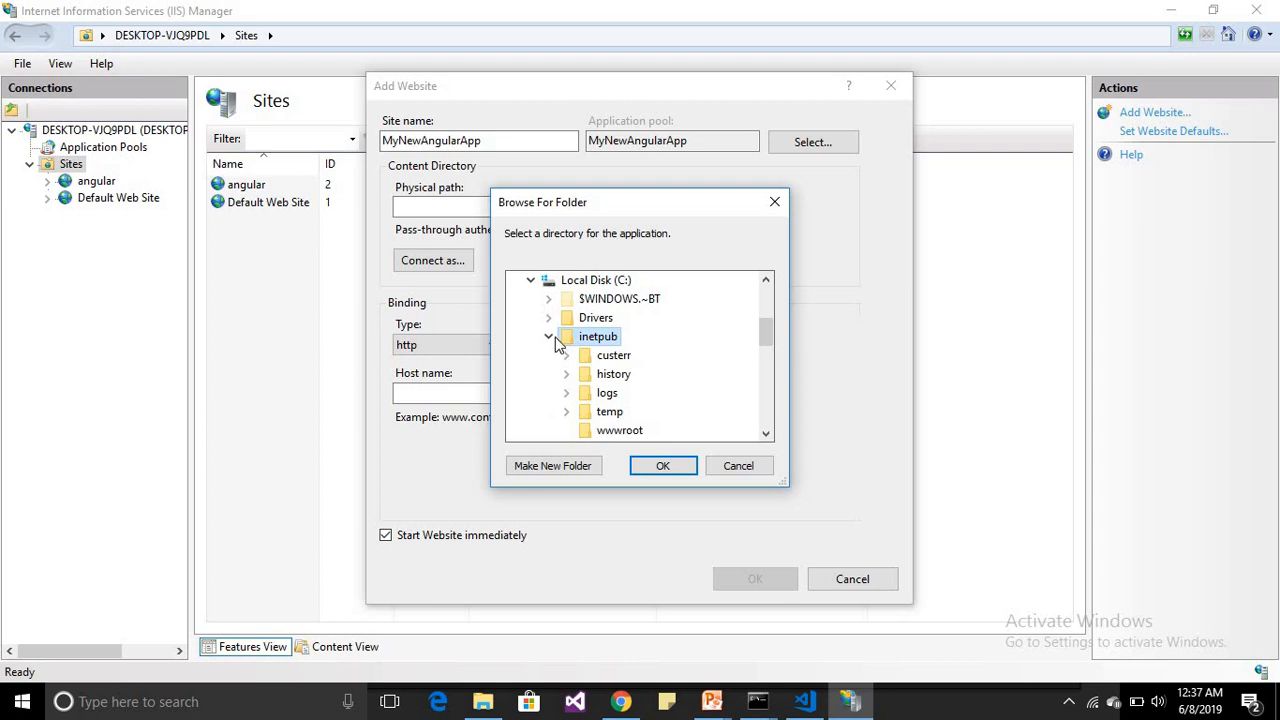
{"action": "left_click", "coordinate": [614, 432]}
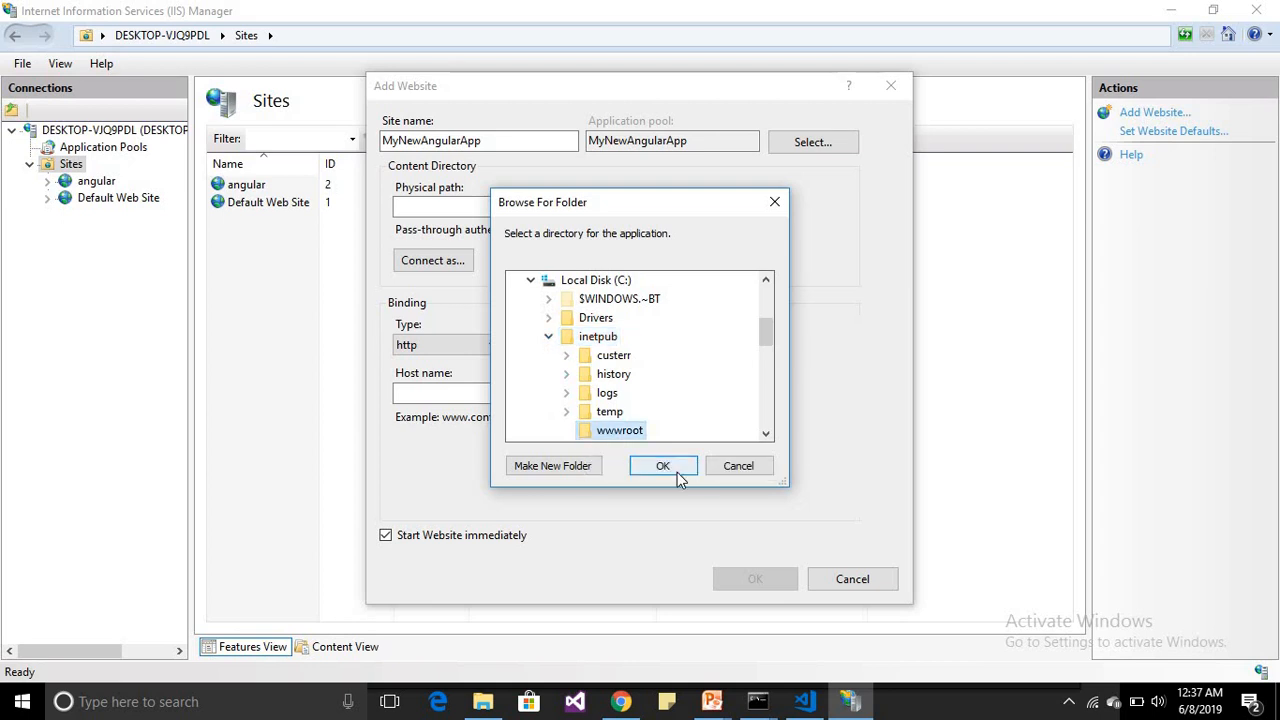
{"action": "left_click", "coordinate": [674, 469]}
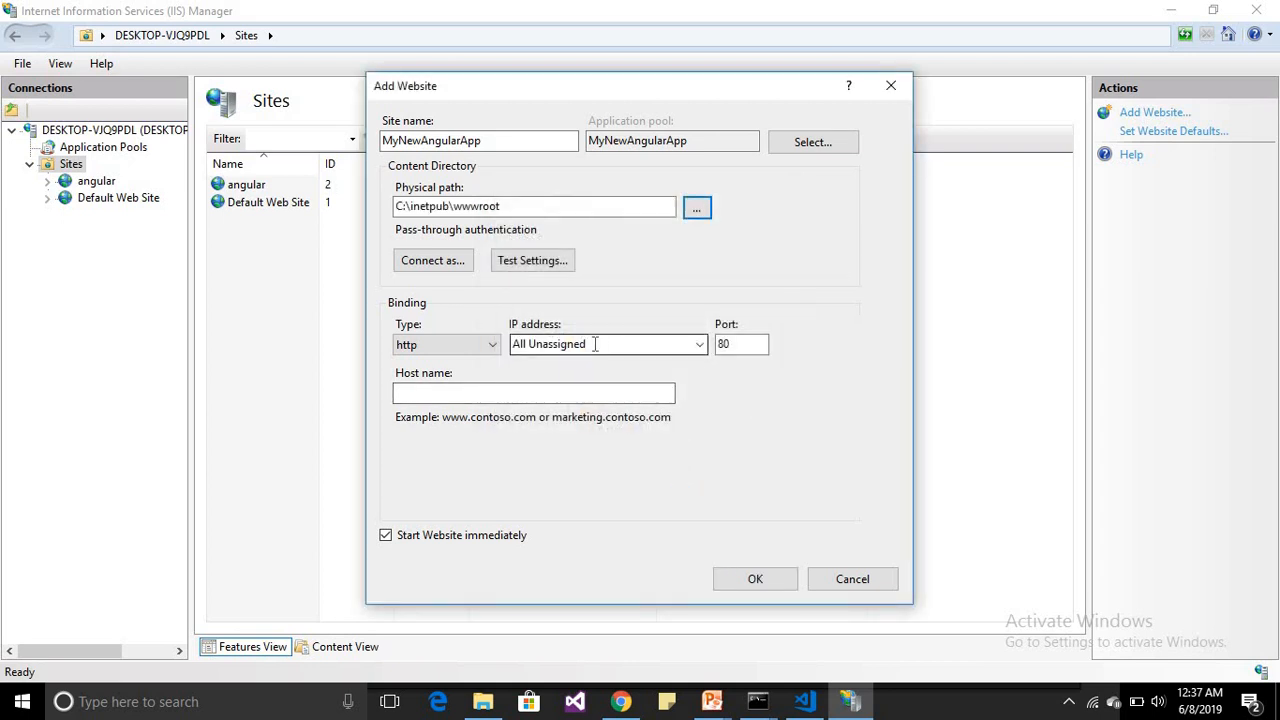
Bind the website to IP address 192.168.1.101 on port 4325 and create it
{"action": "left_click", "coordinate": [699, 345]}
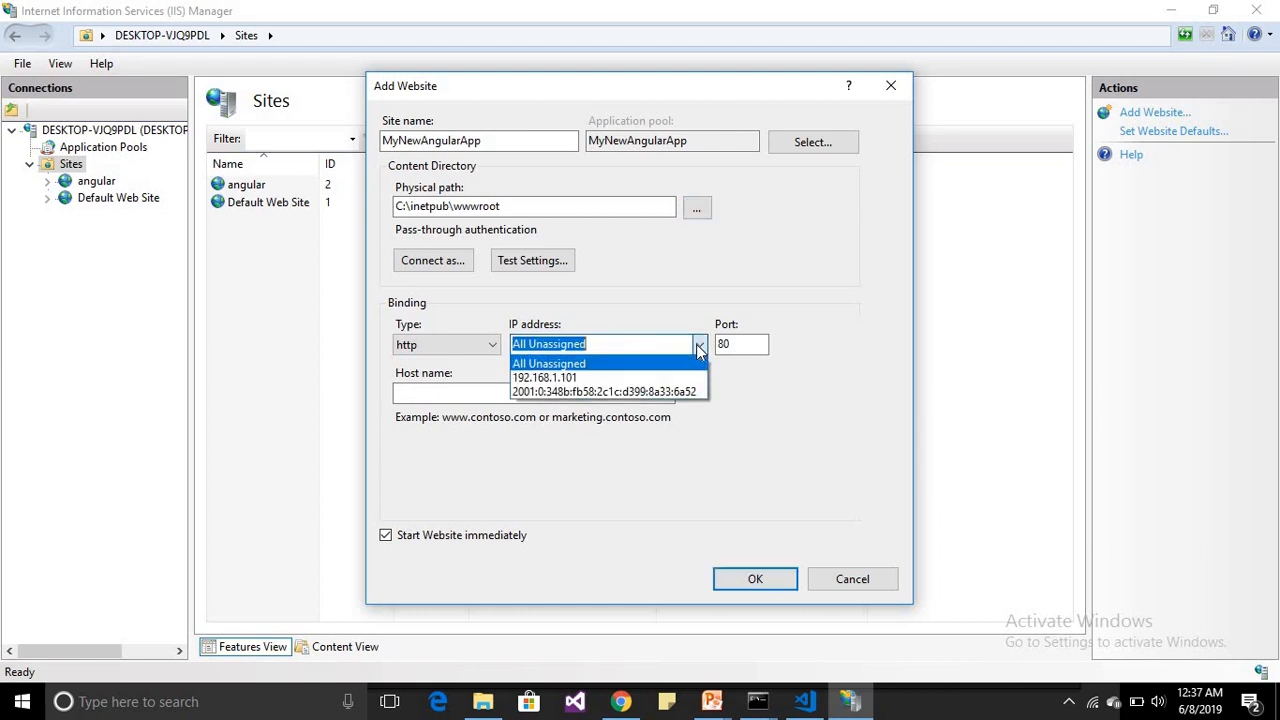
{"action": "left_click", "coordinate": [565, 380]}
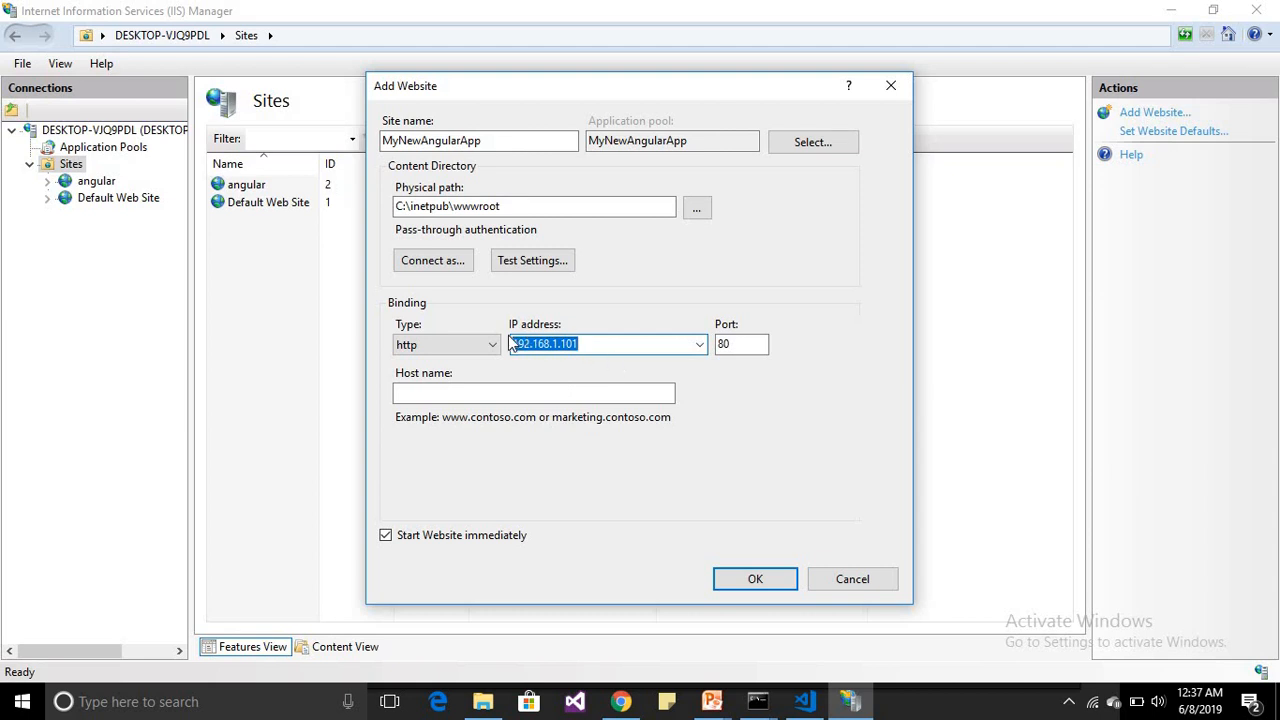
{"action": "left_click", "coordinate": [622, 343]}
{"action": "left_click", "coordinate": [757, 341]}
{"action": "double_click", "coordinate": [750, 341]}
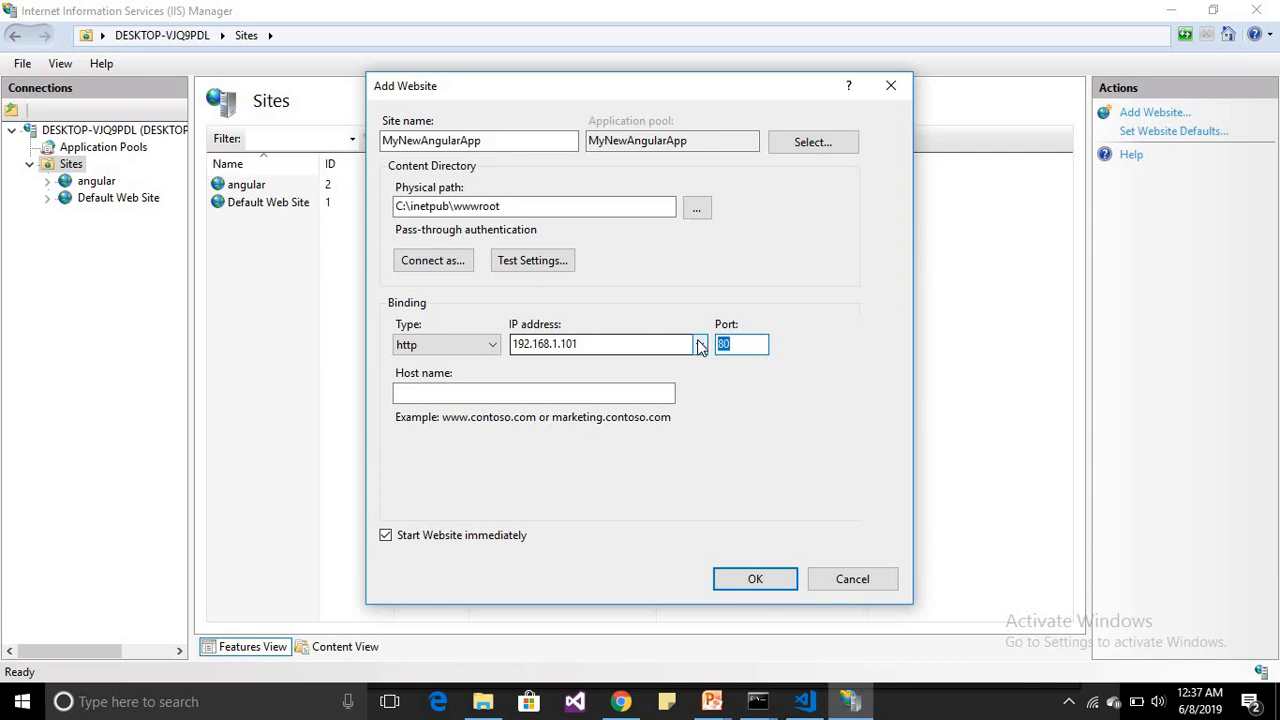
{"action": "type", "text": "4325"}
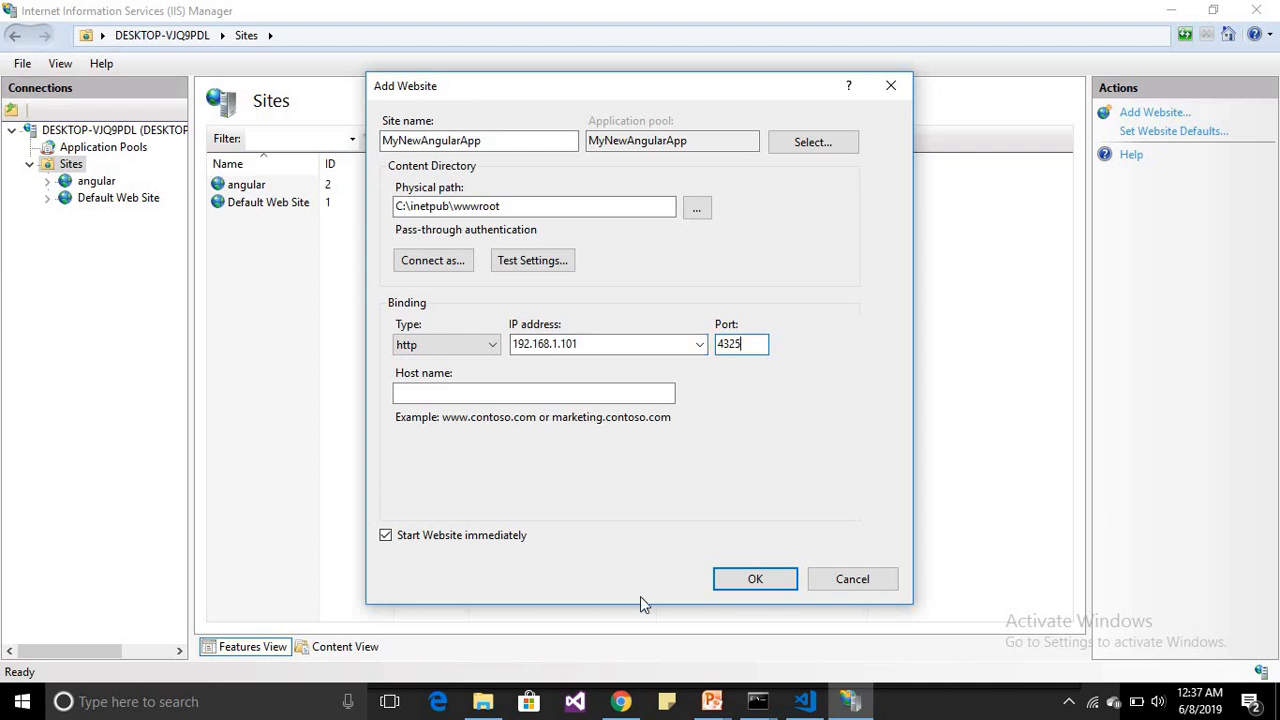
{"action": "left_click", "coordinate": [740, 590]}
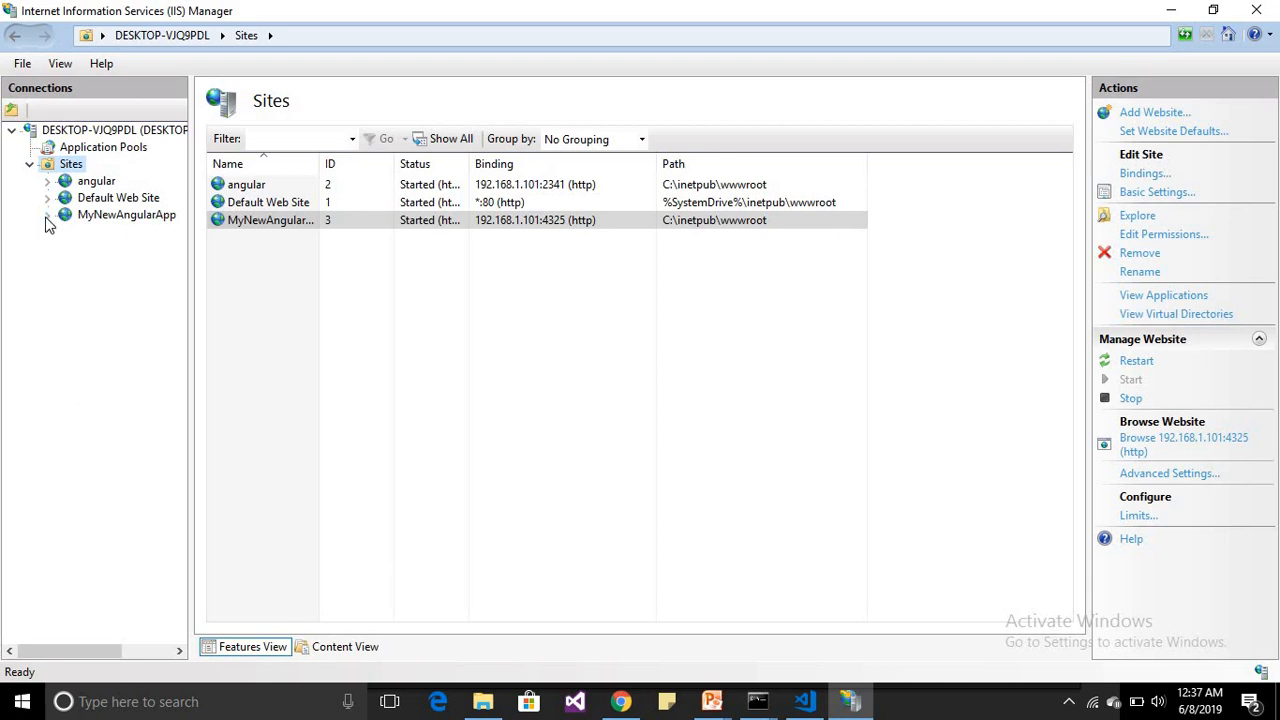
Start adding an application to the MyNewAngularApp site with the alias MyDemoApp
{"action": "left_click", "coordinate": [113, 220]}
{"action": "right_click", "coordinate": [113, 221]}
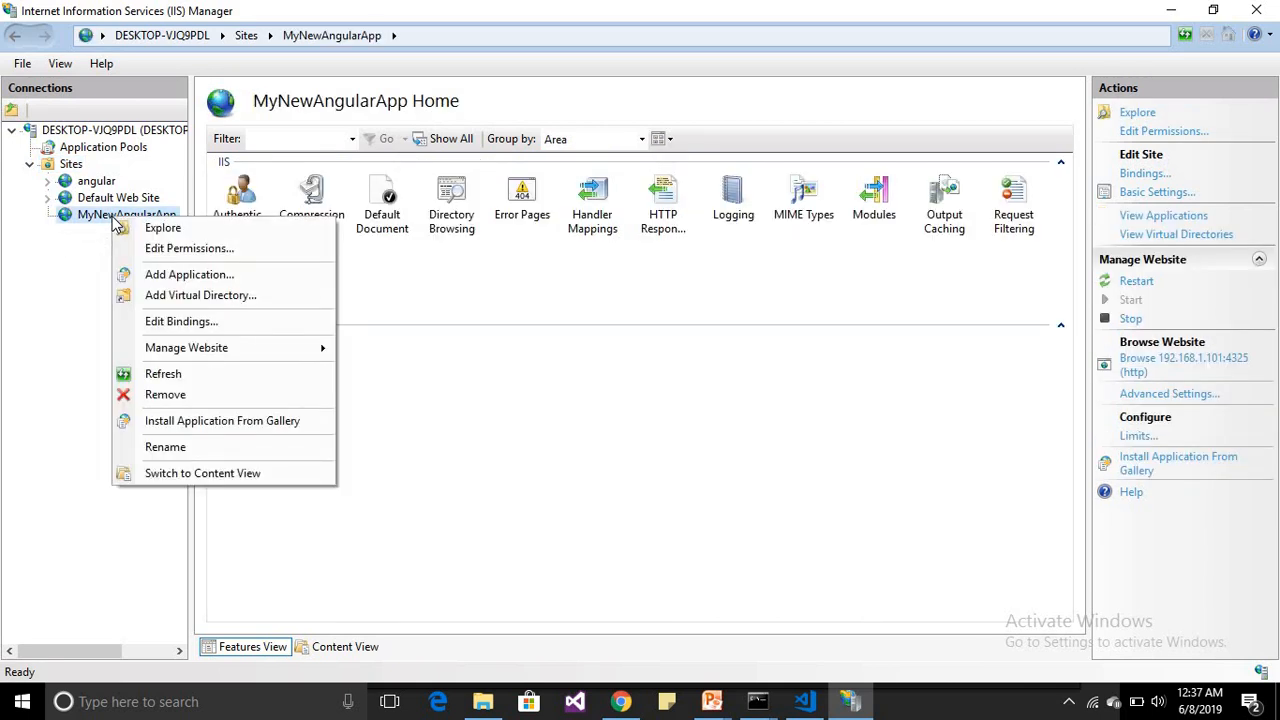
{"action": "left_click", "coordinate": [175, 280]}
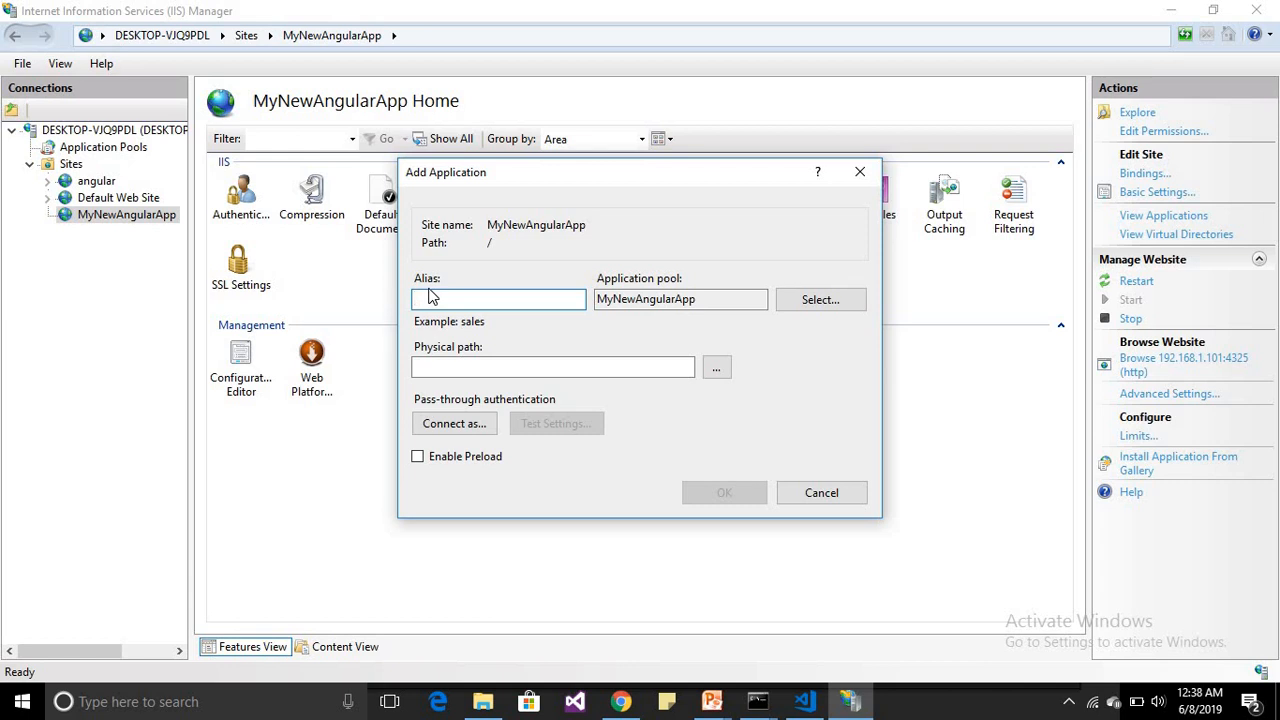
{"action": "type", "text": "MyDemoApp"}
{"action": "key", "text": "ctrl+a"}
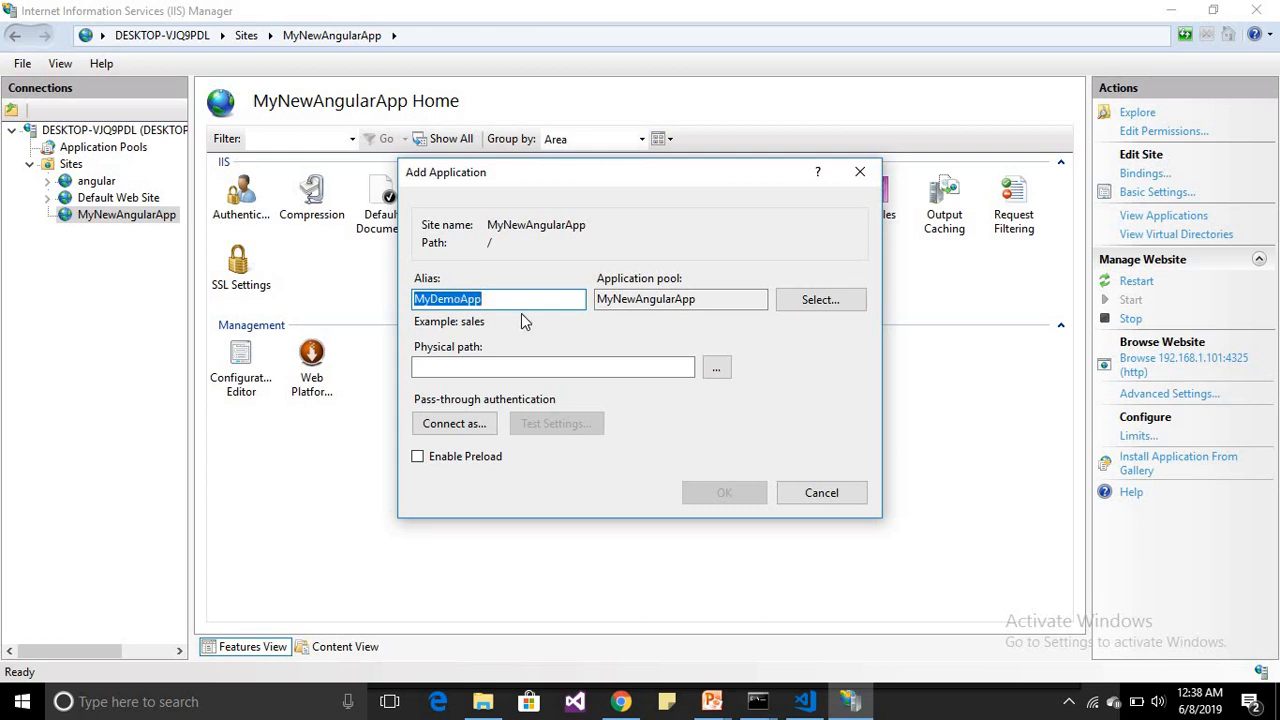
Open the folder browser for the application's physical path and expand Local Disk (D:)
{"action": "left_click", "coordinate": [716, 370]}
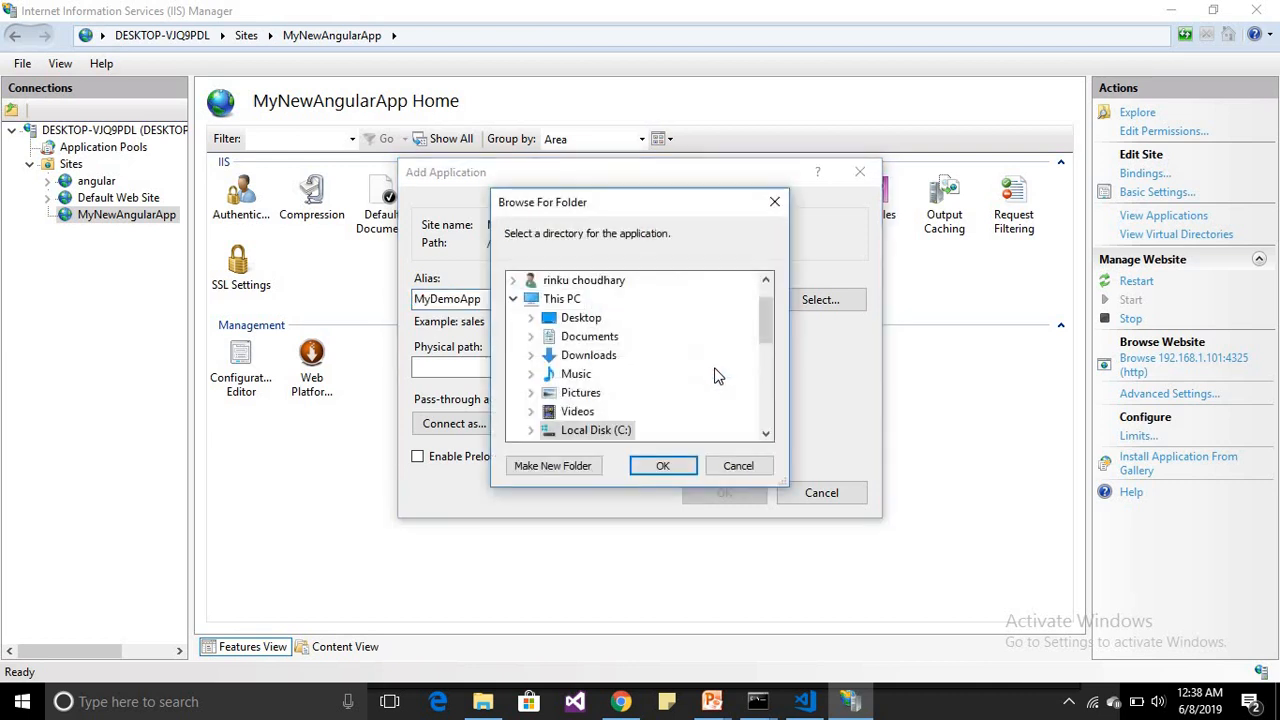
{"action": "left_click_drag", "start_coordinate": [762, 324], "coordinate": [763, 349]}
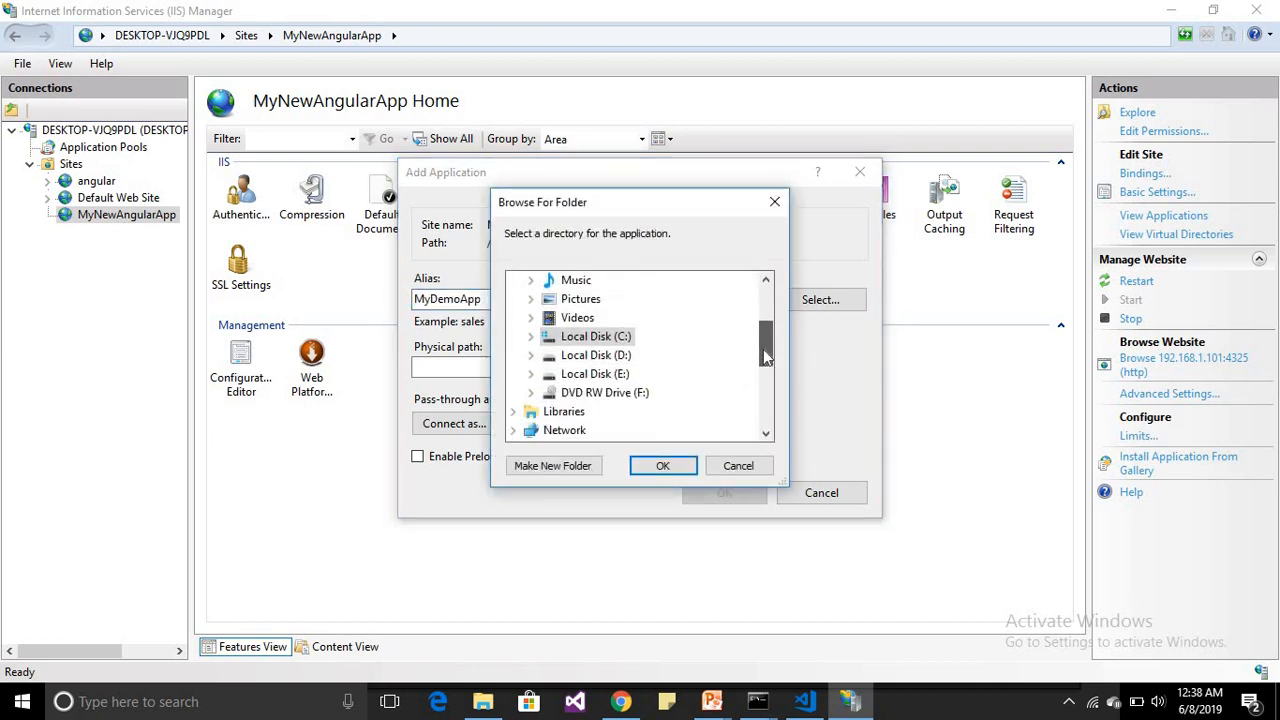
{"action": "left_click", "coordinate": [531, 356]}
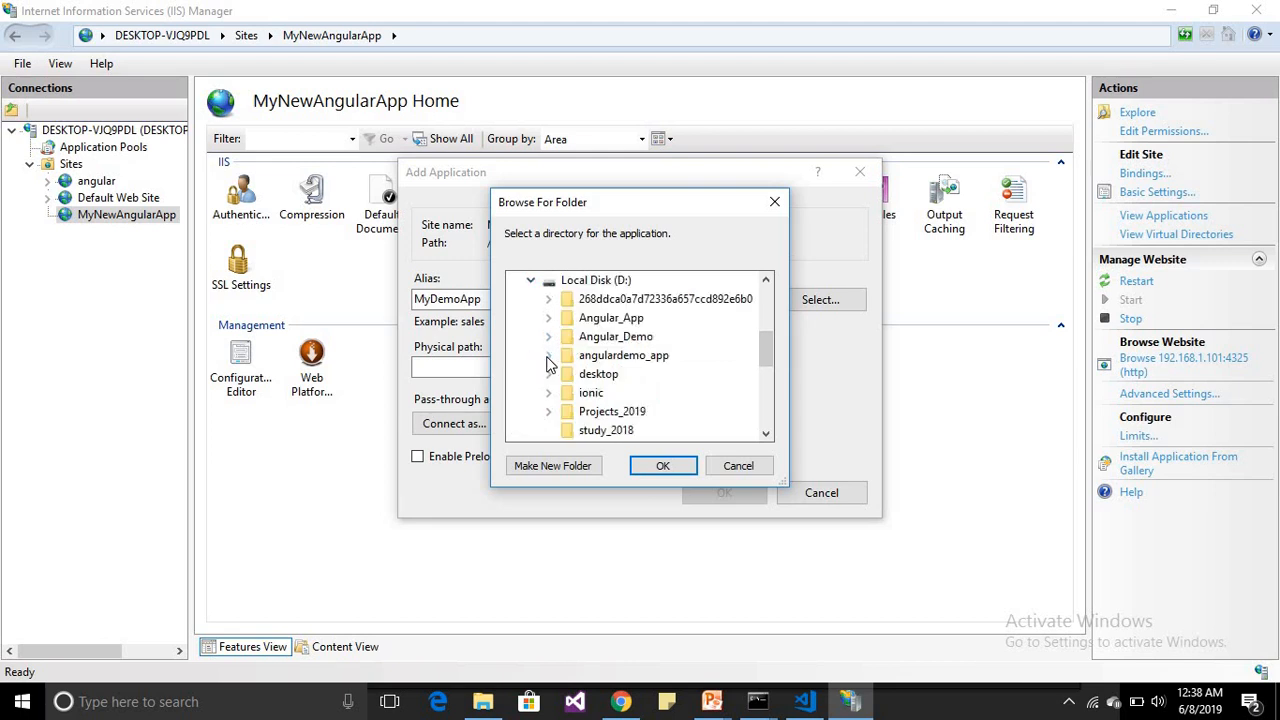
Check the MyDemoAngualApp project's location in File Explorer, and return to the folder browser with angulardemo_app collapsed
{"action": "left_click", "coordinate": [550, 364]}
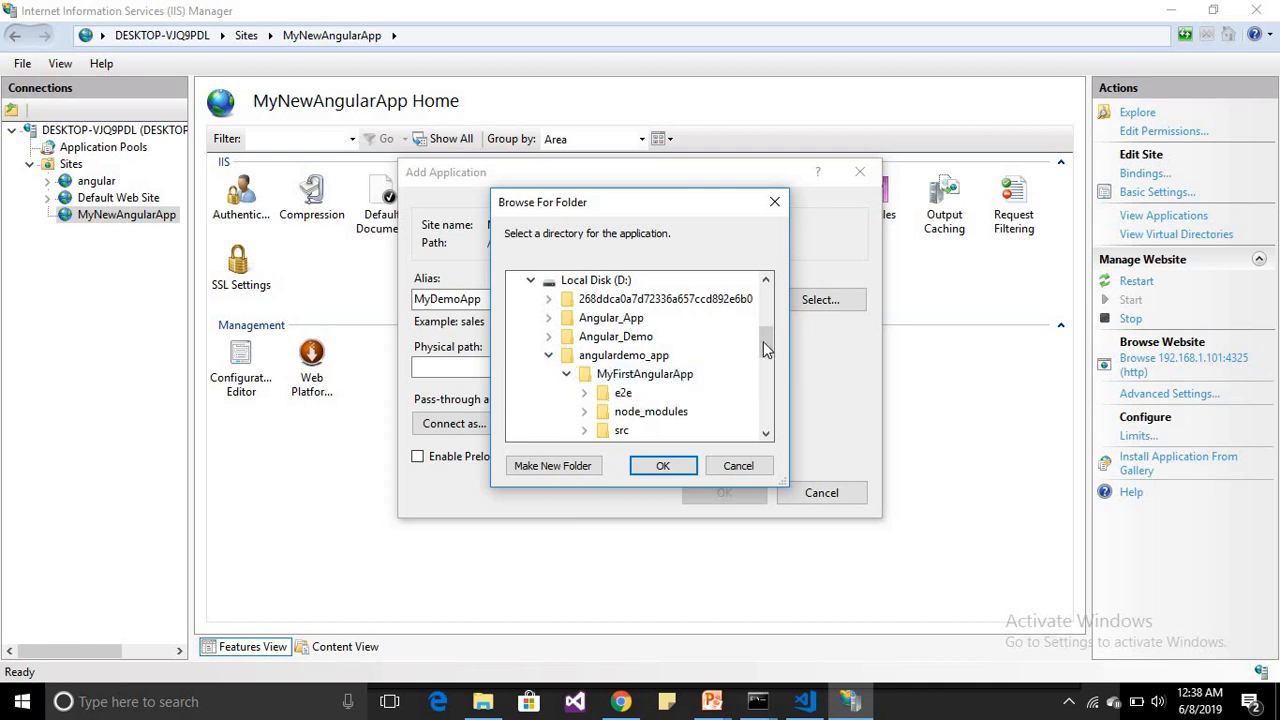
{"action": "left_click_drag", "start_coordinate": [763, 341], "coordinate": [763, 354]}
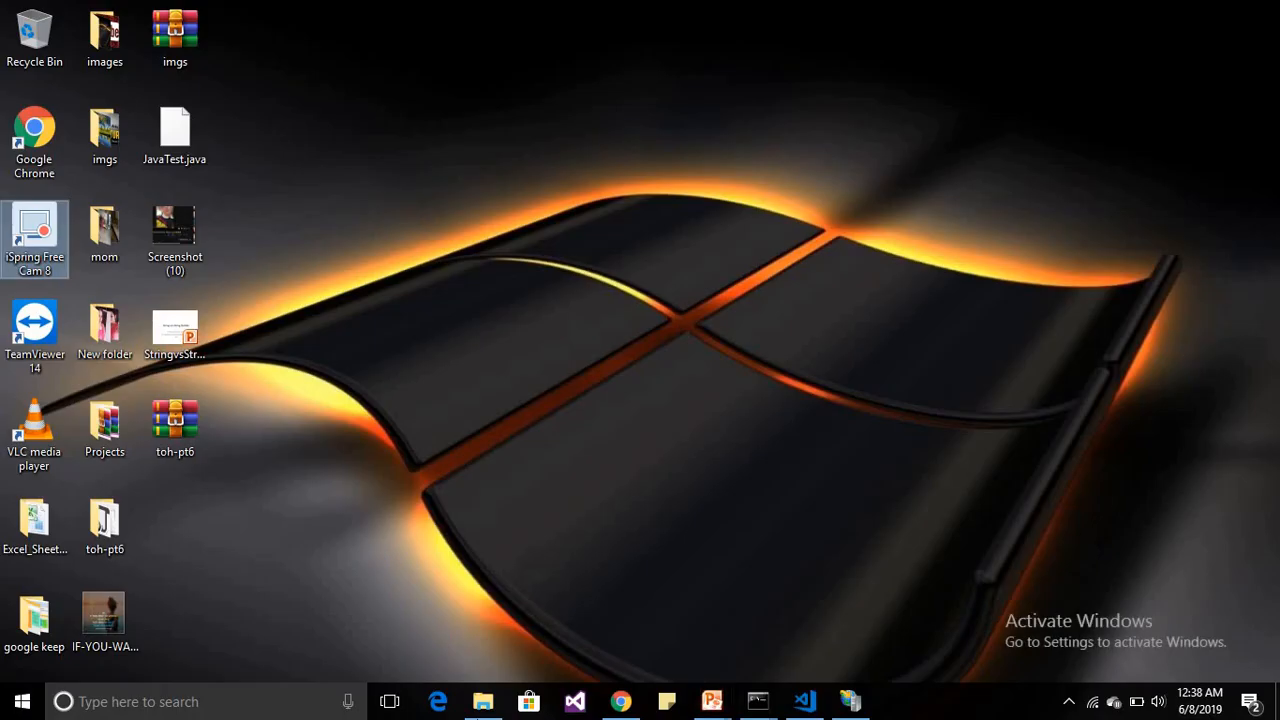
{"action": "key", "text": "alt+Tab"}
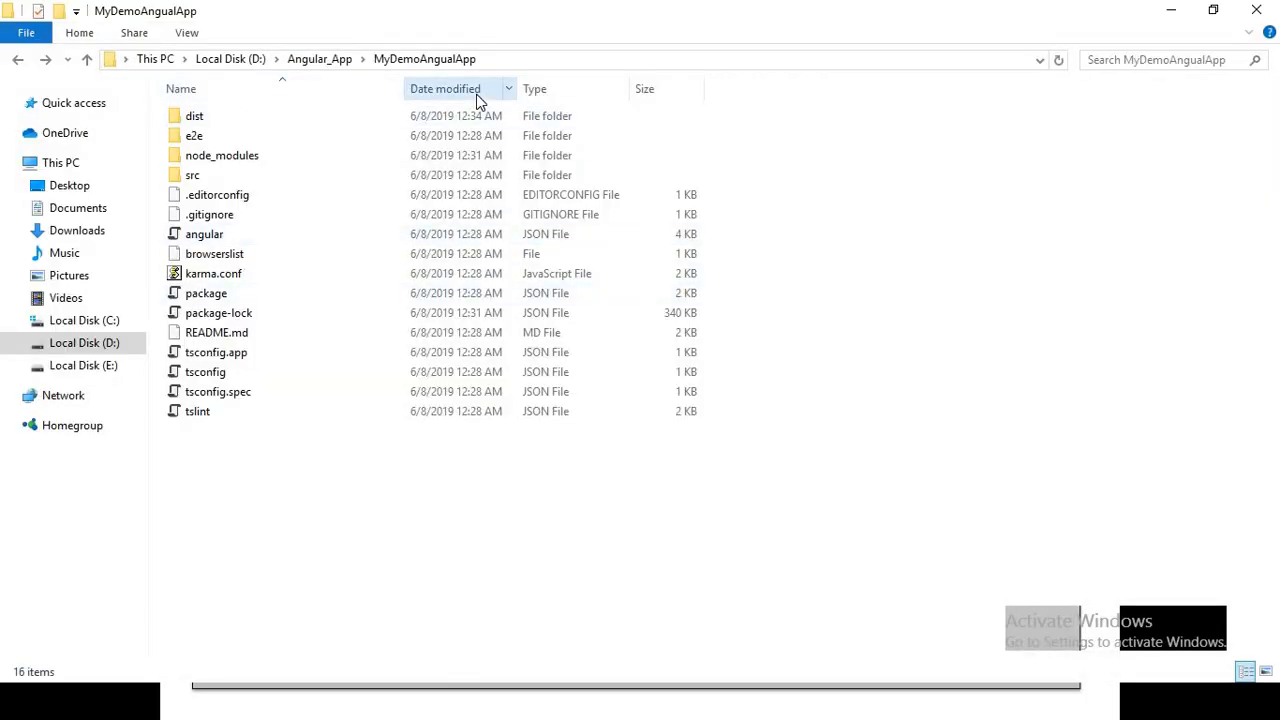
{"action": "key", "text": "alt+Tab"}
{"action": "key", "text": "alt+Tab"}
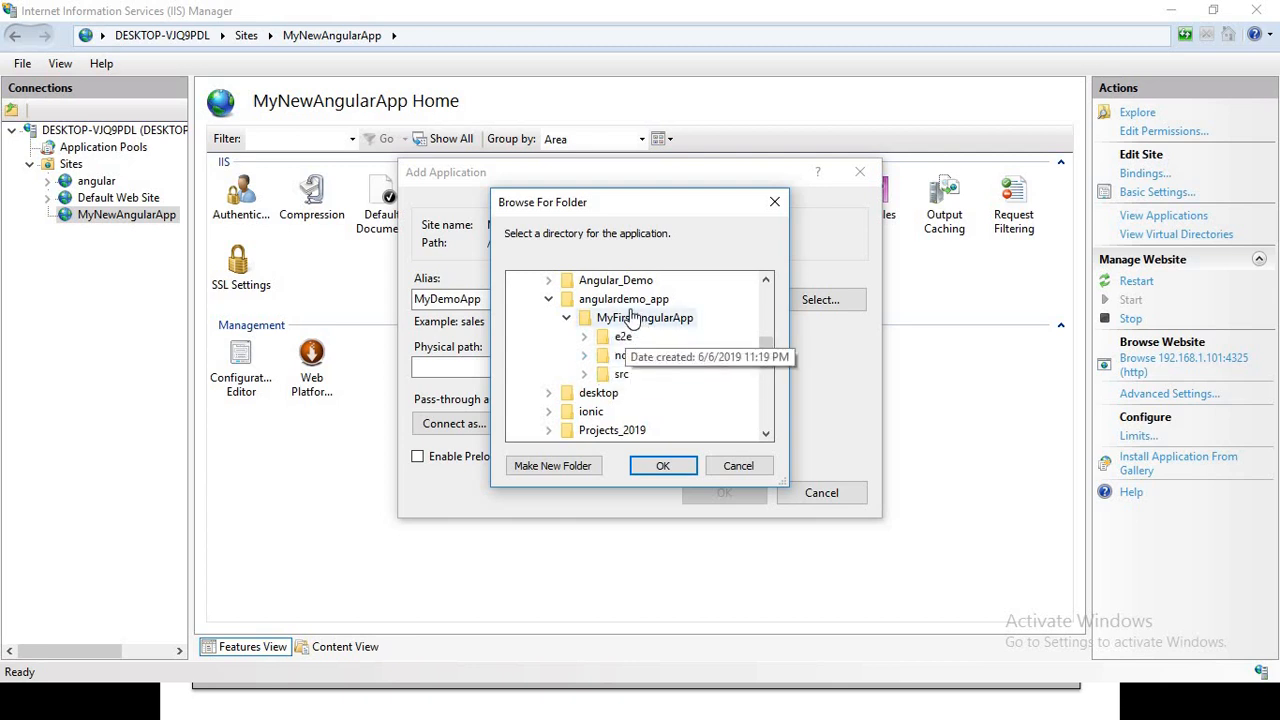
{"action": "left_click", "coordinate": [548, 300]}
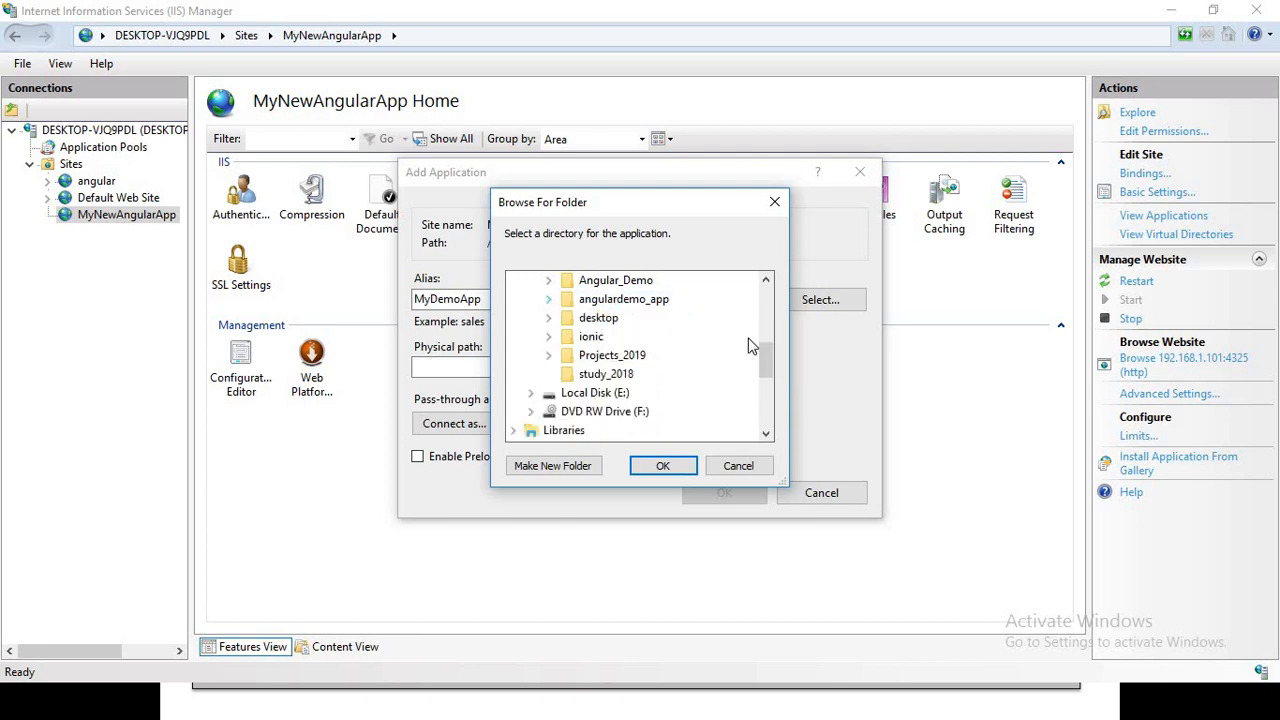
Set the application's physical path to D:\Angular_App\MyDemoAngualApp\dist\MyDemoAngualApp and create the application
{"action": "left_click_drag", "start_coordinate": [765, 362], "coordinate": [765, 341]}
{"action": "left_click", "coordinate": [548, 336]}
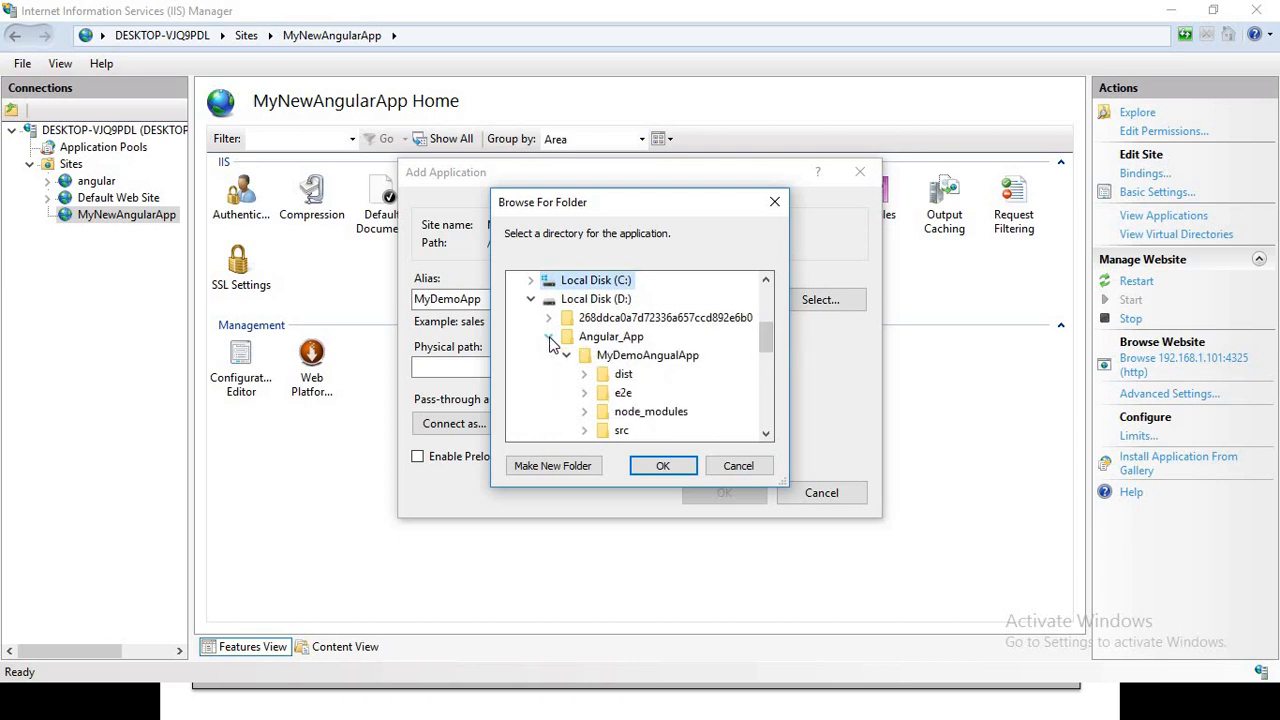
{"action": "left_click", "coordinate": [603, 360]}
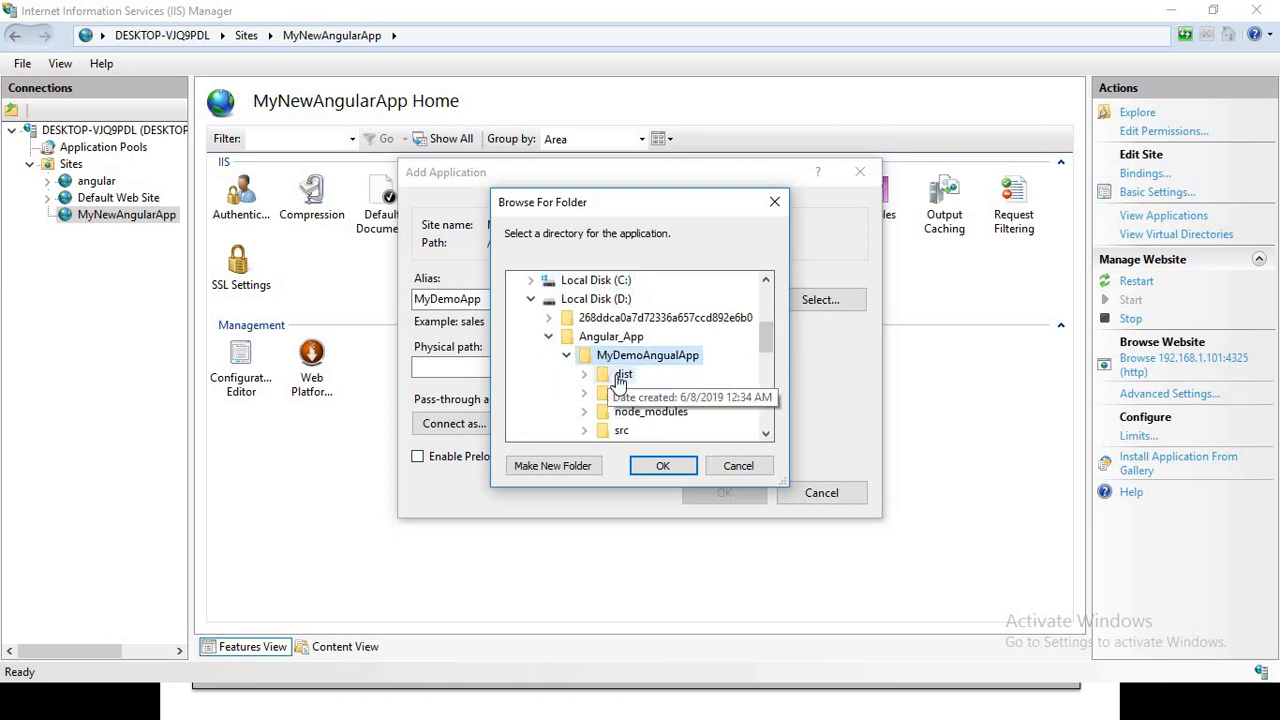
{"action": "left_click", "coordinate": [594, 378]}
{"action": "left_click_drag", "start_coordinate": [766, 338], "coordinate": [768, 358]}
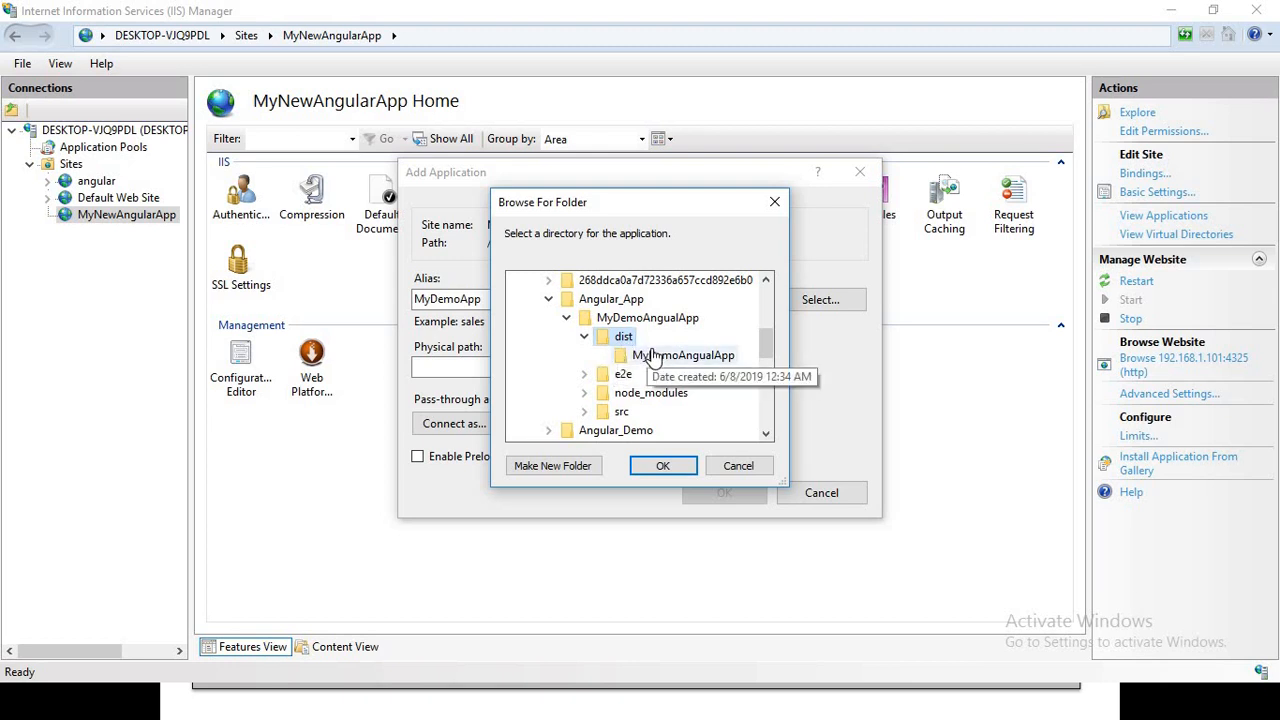
{"action": "left_click", "coordinate": [654, 358]}
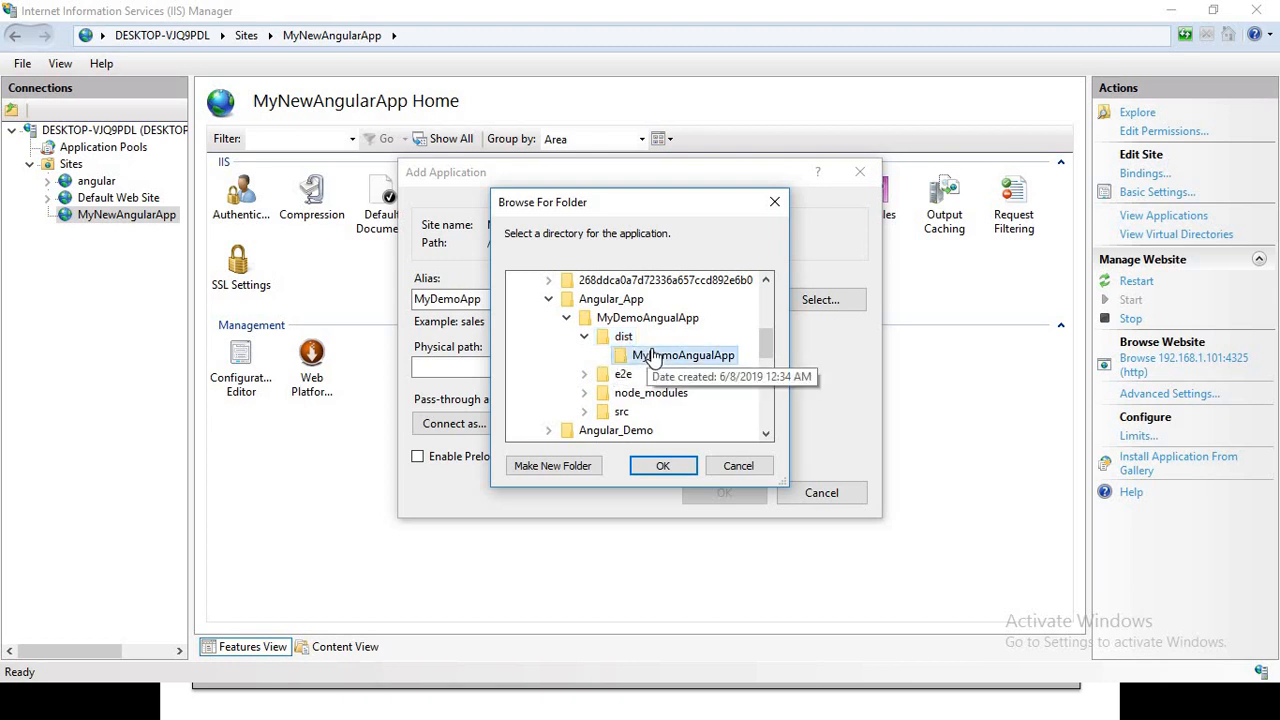
{"action": "left_click", "coordinate": [660, 468]}
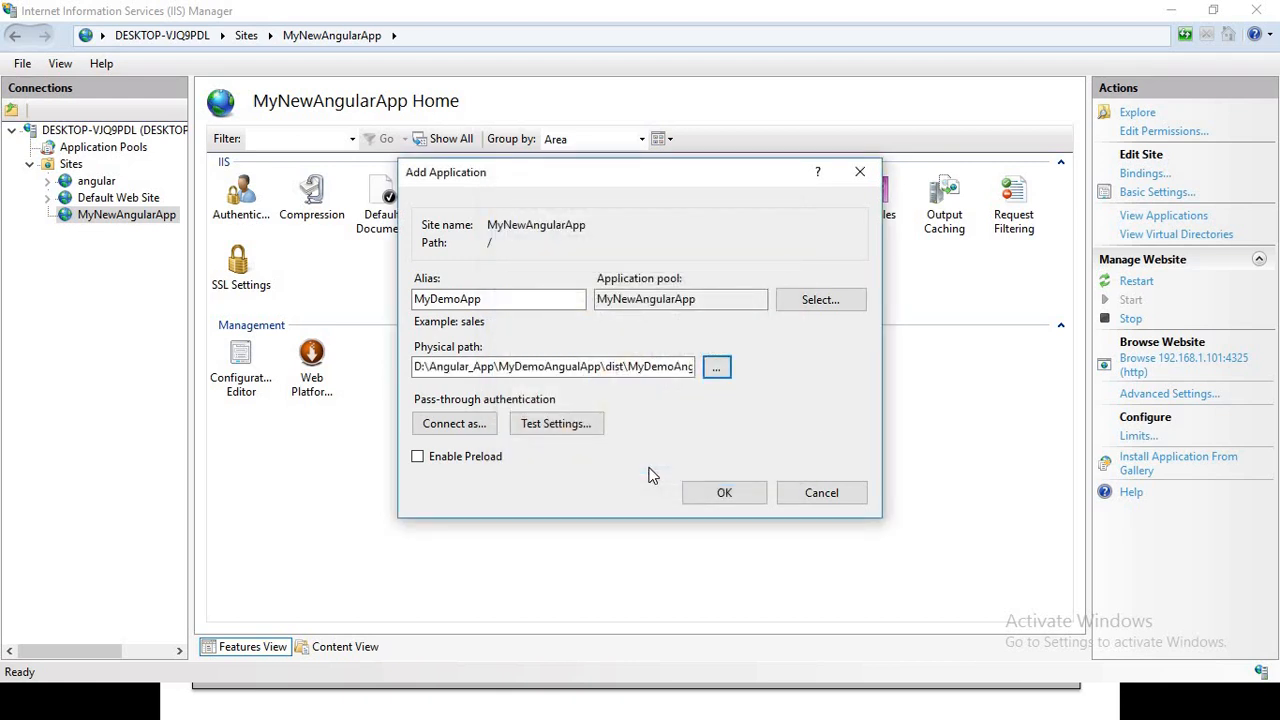
{"action": "left_click", "coordinate": [712, 493]}
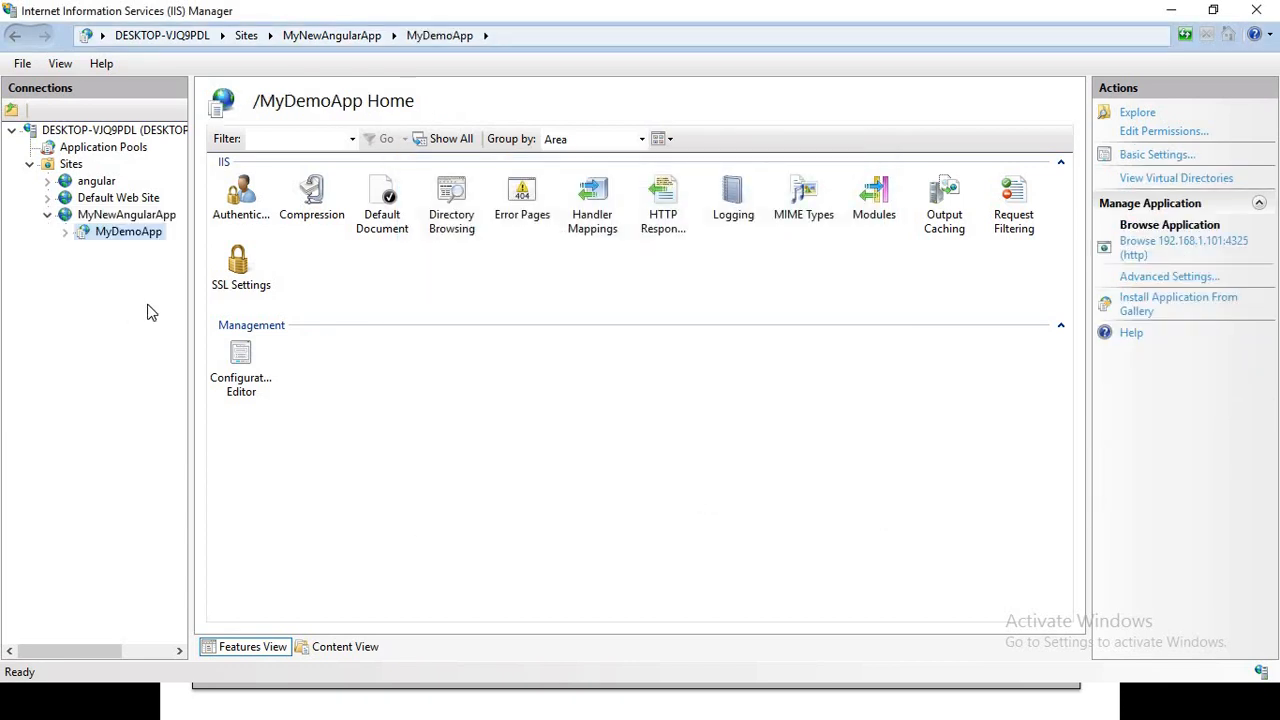
Browse the MyDemoApp application from IIS Manager to check it in the web browser
{"action": "right_click", "coordinate": [113, 238]}
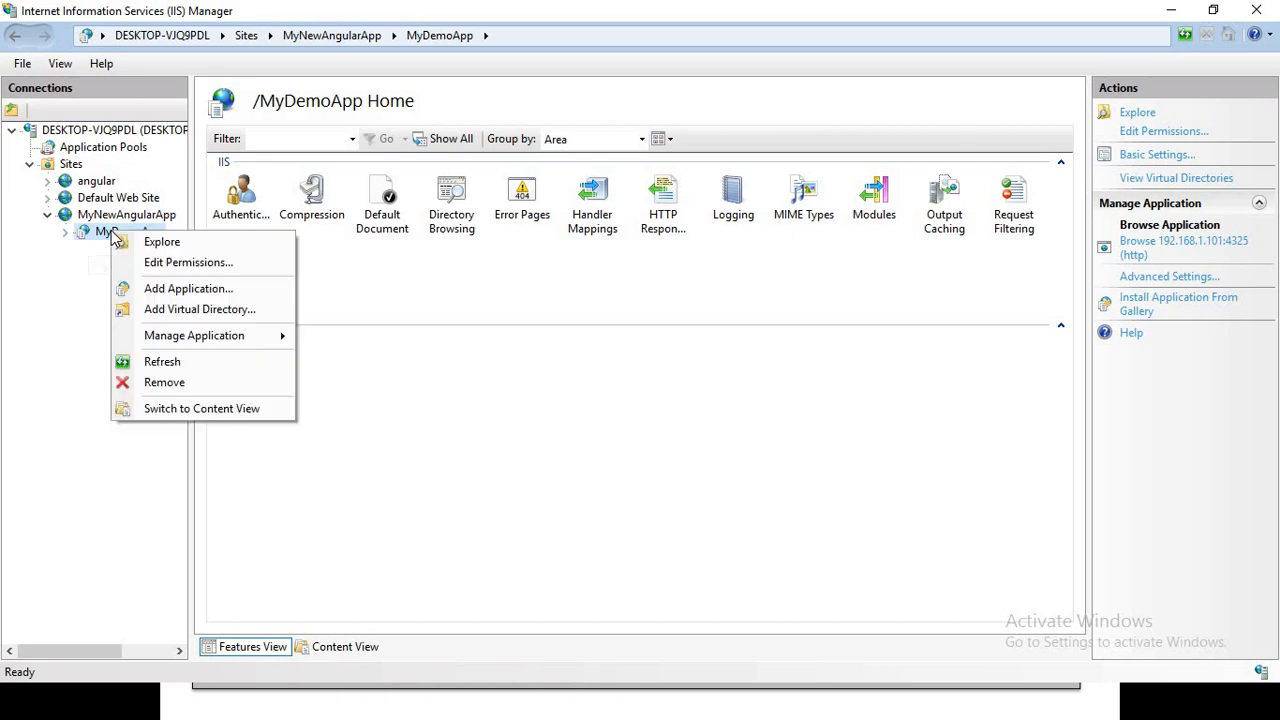
{"action": "mouse_move", "coordinate": [220, 337]}
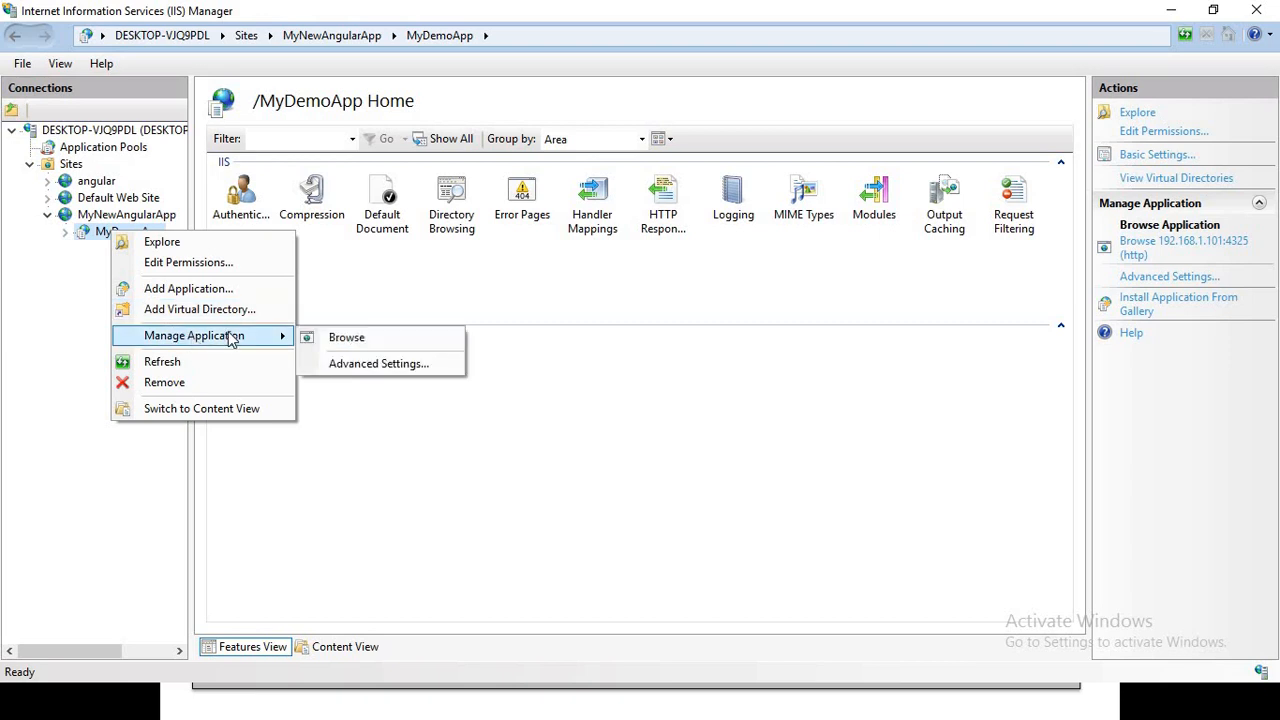
{"action": "left_click", "coordinate": [48, 287]}
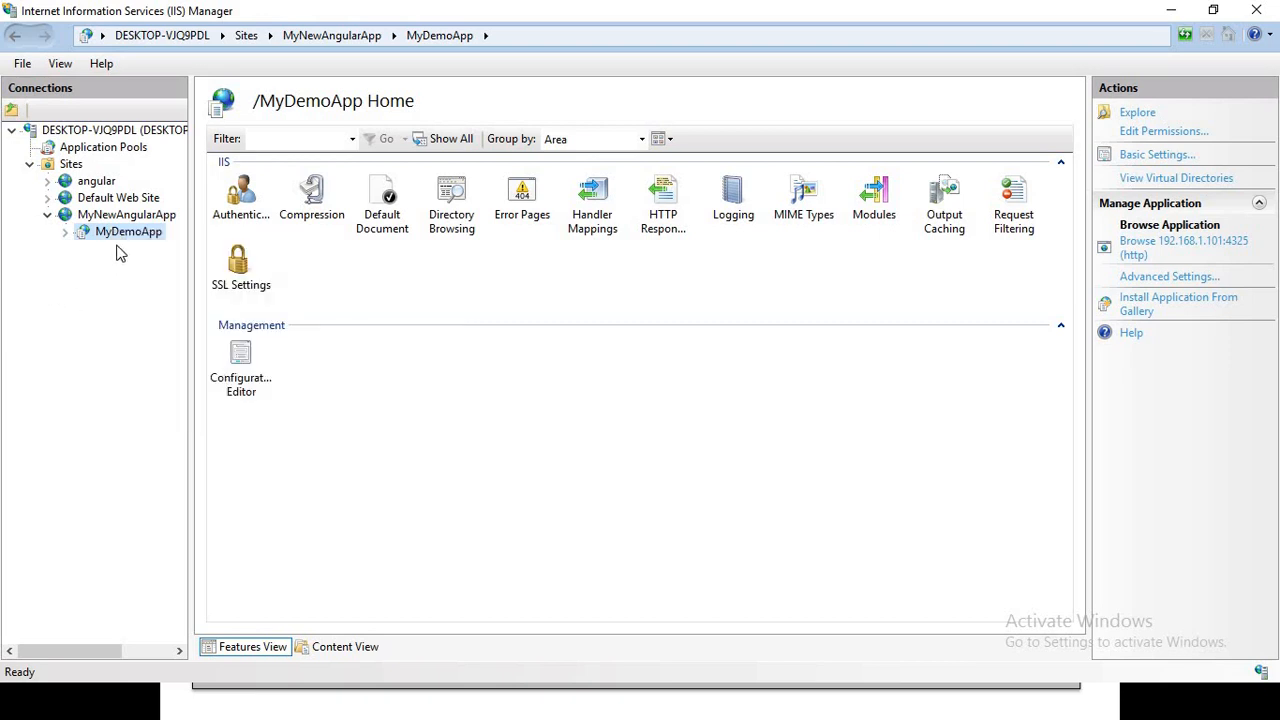
{"action": "right_click", "coordinate": [130, 238]}
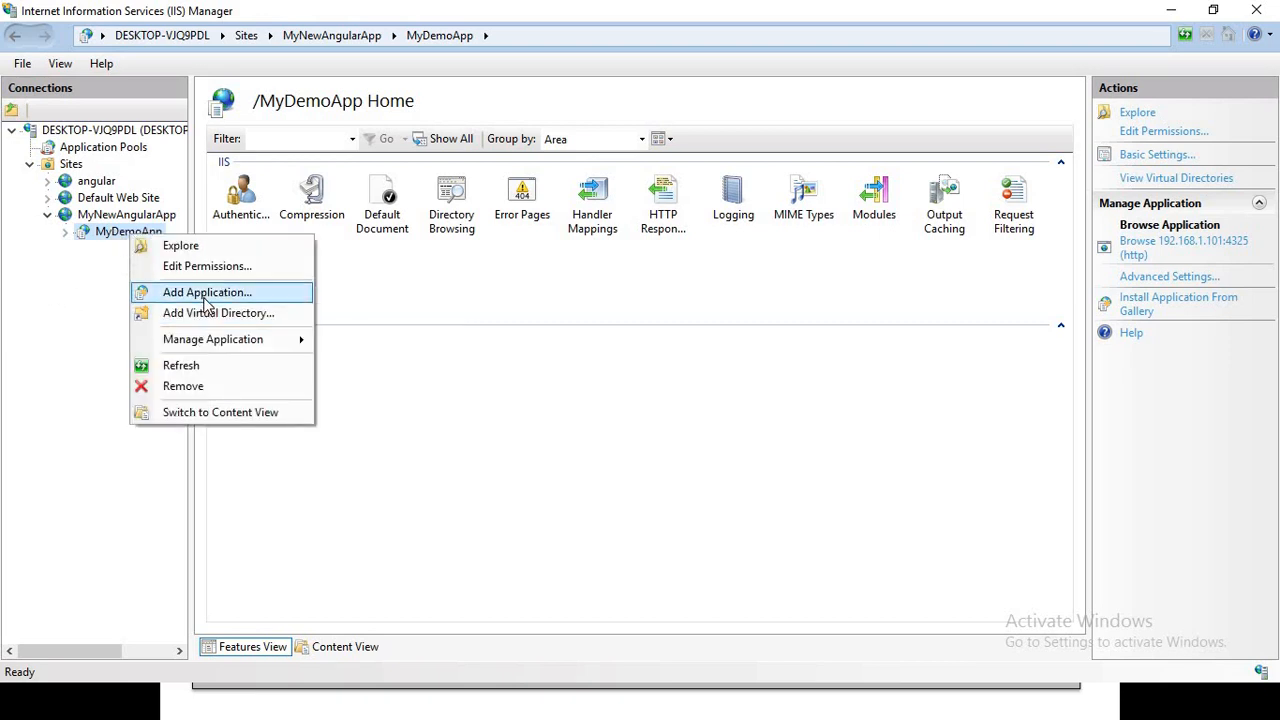
{"action": "mouse_move", "coordinate": [260, 342]}
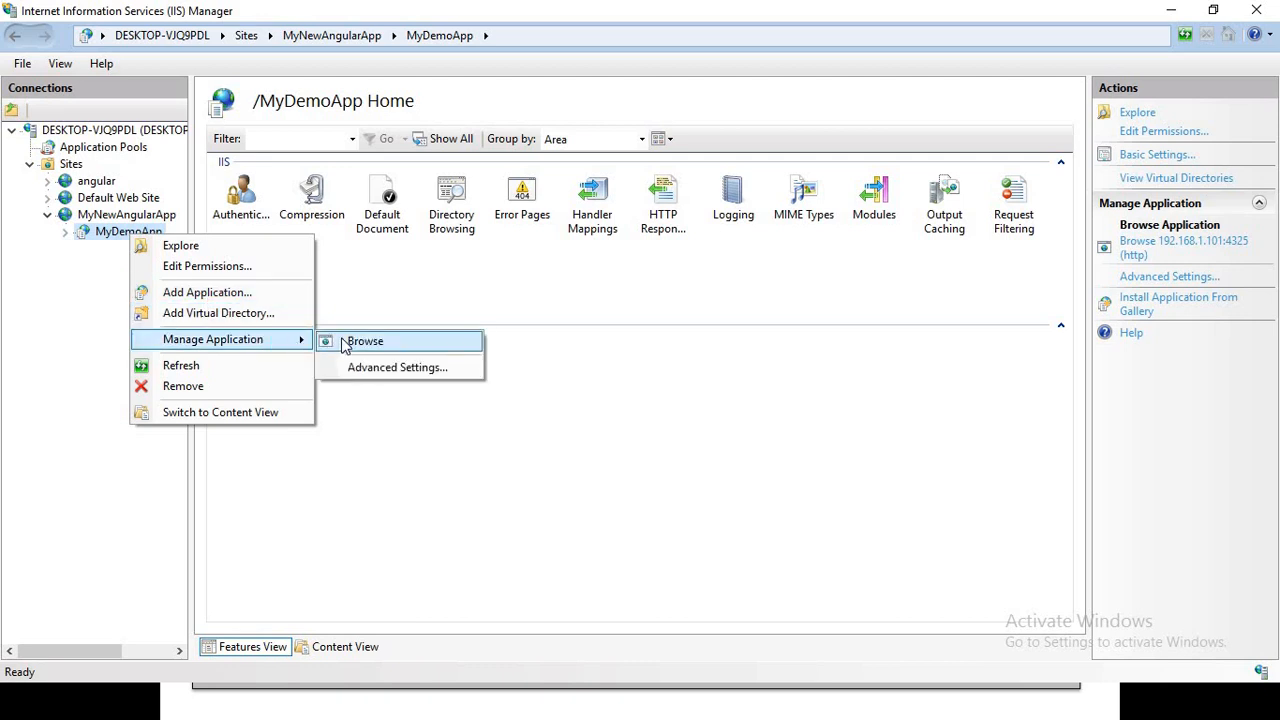
{"action": "left_click", "coordinate": [362, 342]}
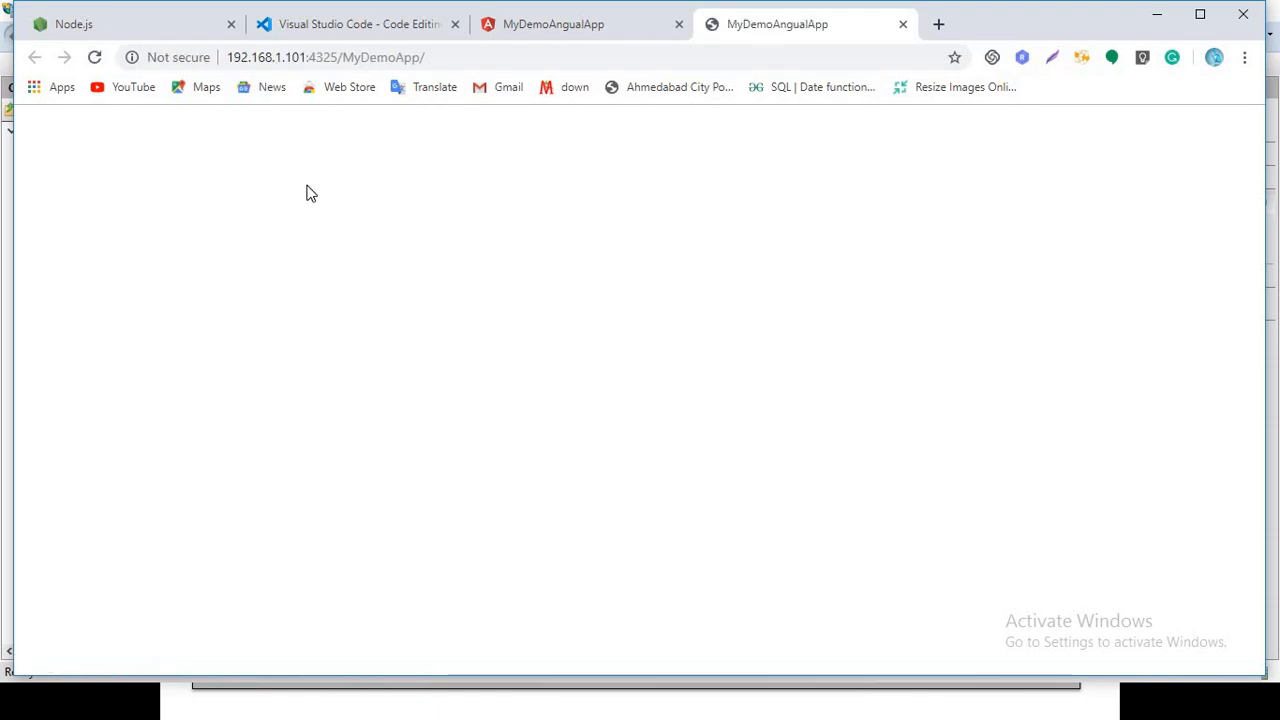
Switch to File Explorer, open index.html from dist\MyDemoAngualApp in Notepad++, and decline the update offer
{"action": "key", "text": "alt+Tab"}
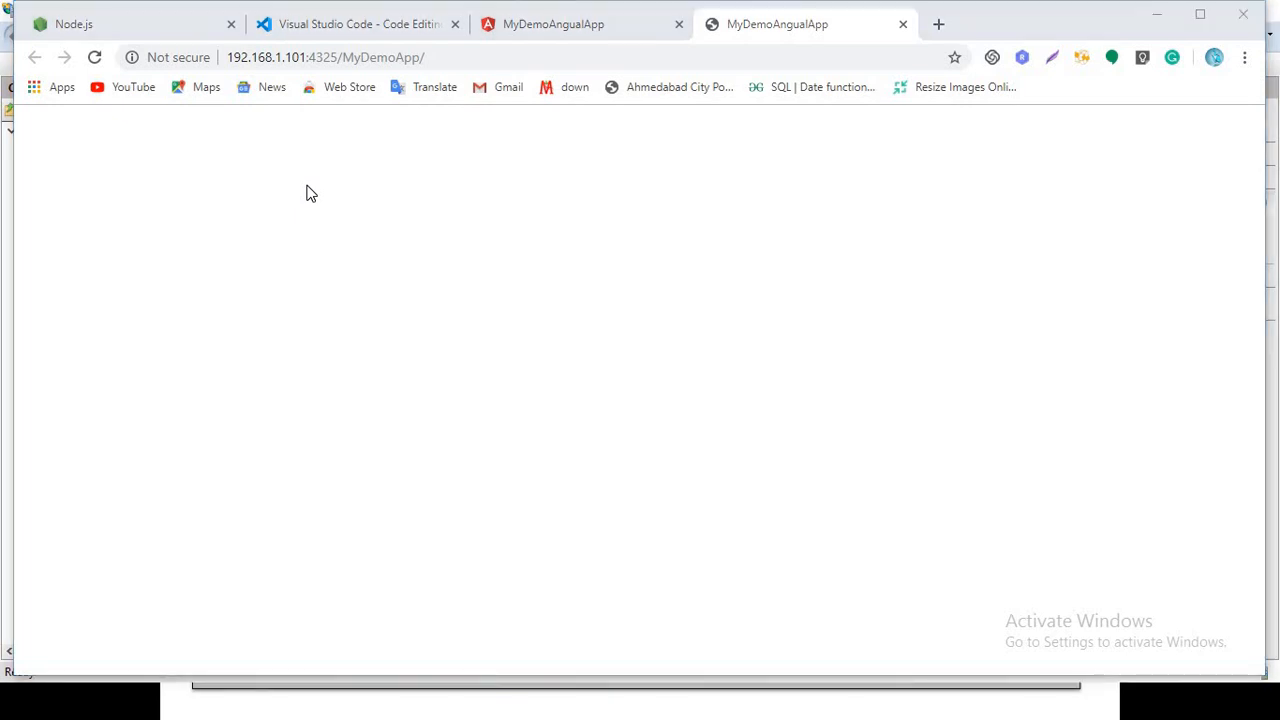
{"action": "key", "text": "alt+Tab"}
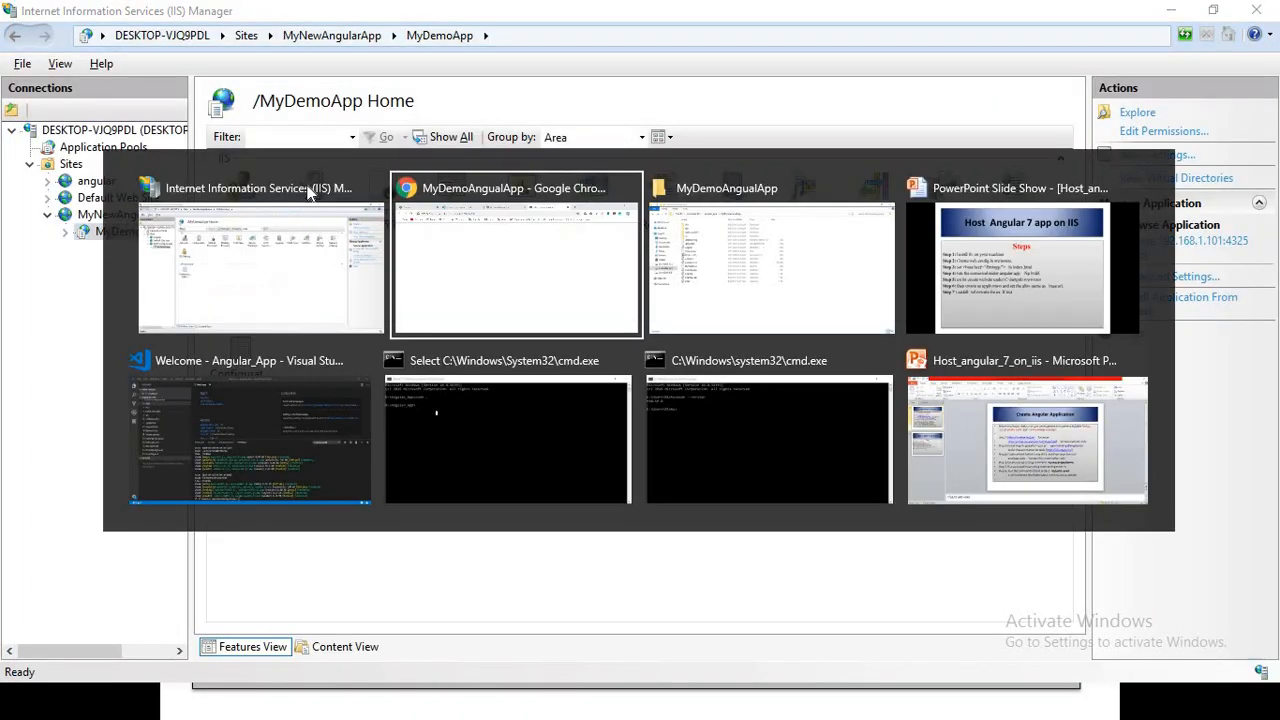
{"action": "key", "text": "alt+Tab"}
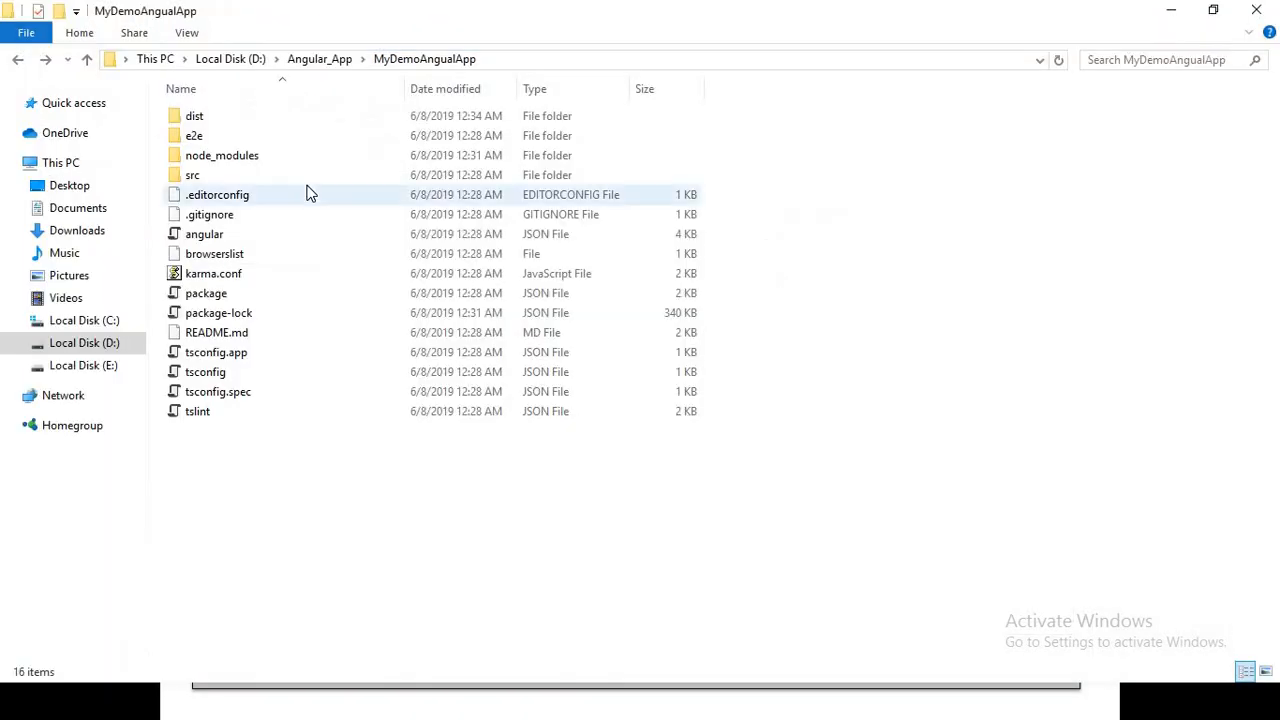
{"action": "double_click", "coordinate": [190, 117]}
{"action": "double_click", "coordinate": [188, 118]}
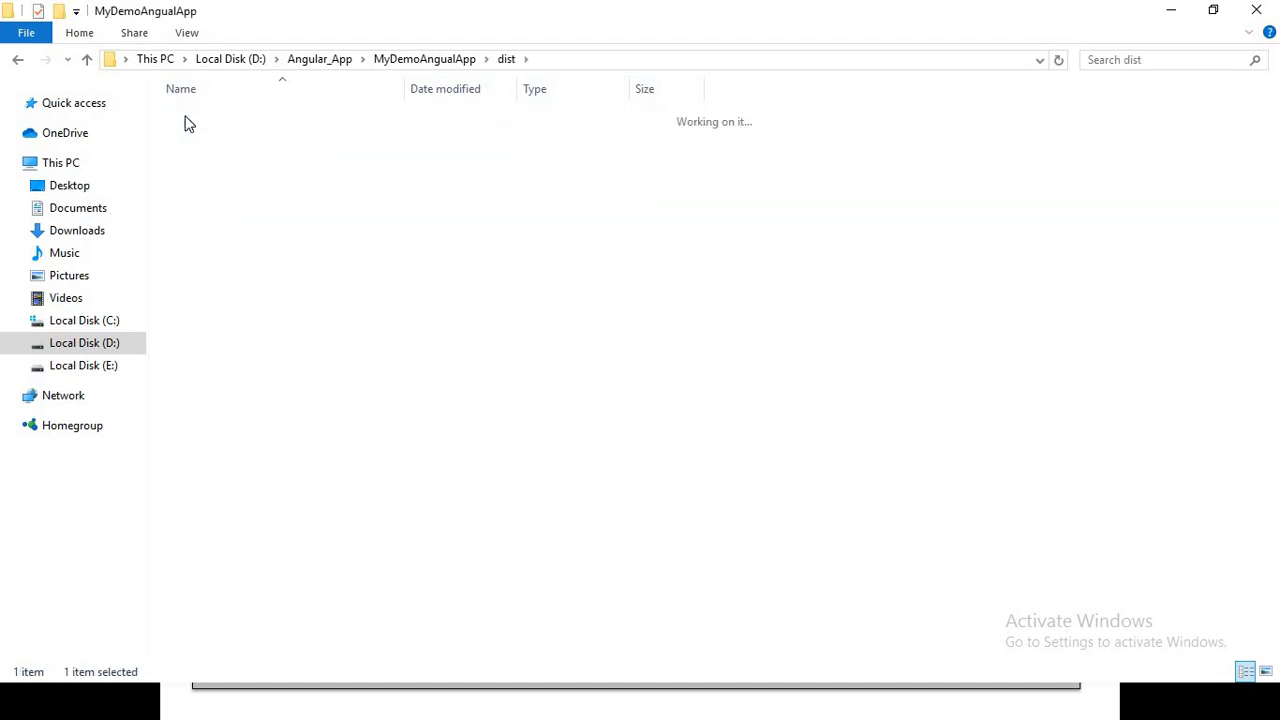
{"action": "left_click", "coordinate": [203, 138]}
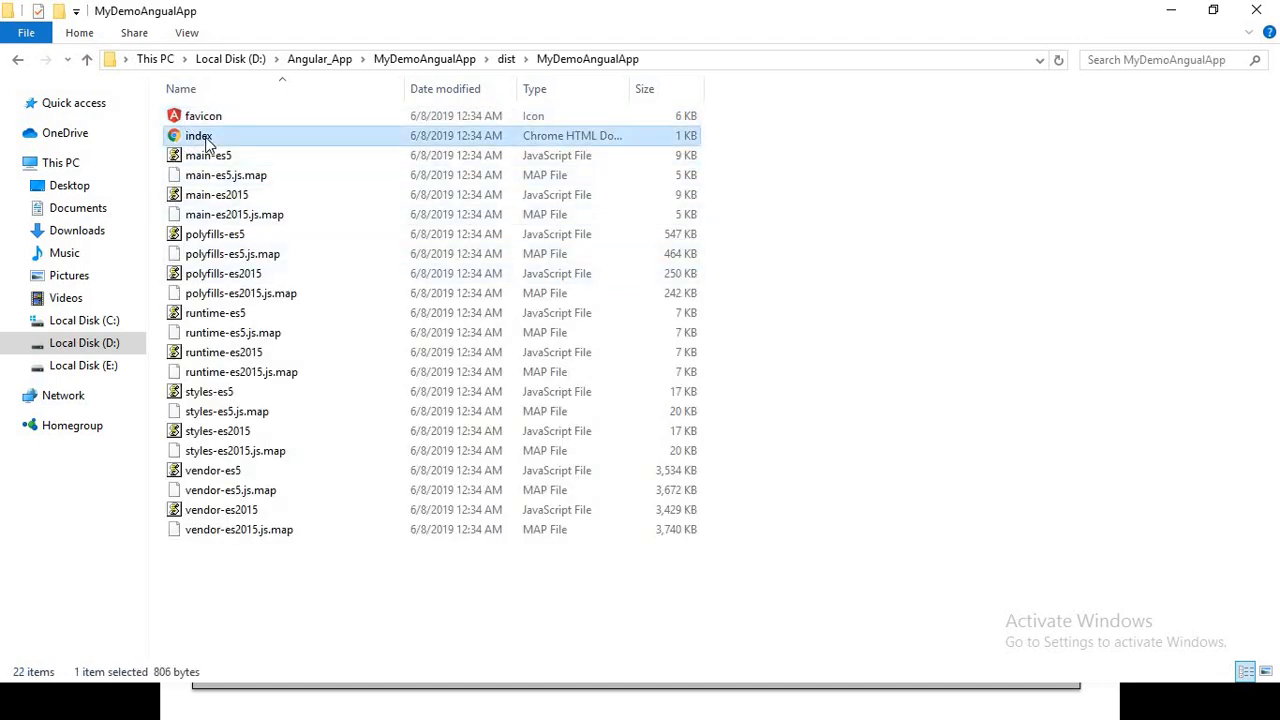
{"action": "right_click", "coordinate": [207, 143]}
{"action": "left_click", "coordinate": [262, 198]}
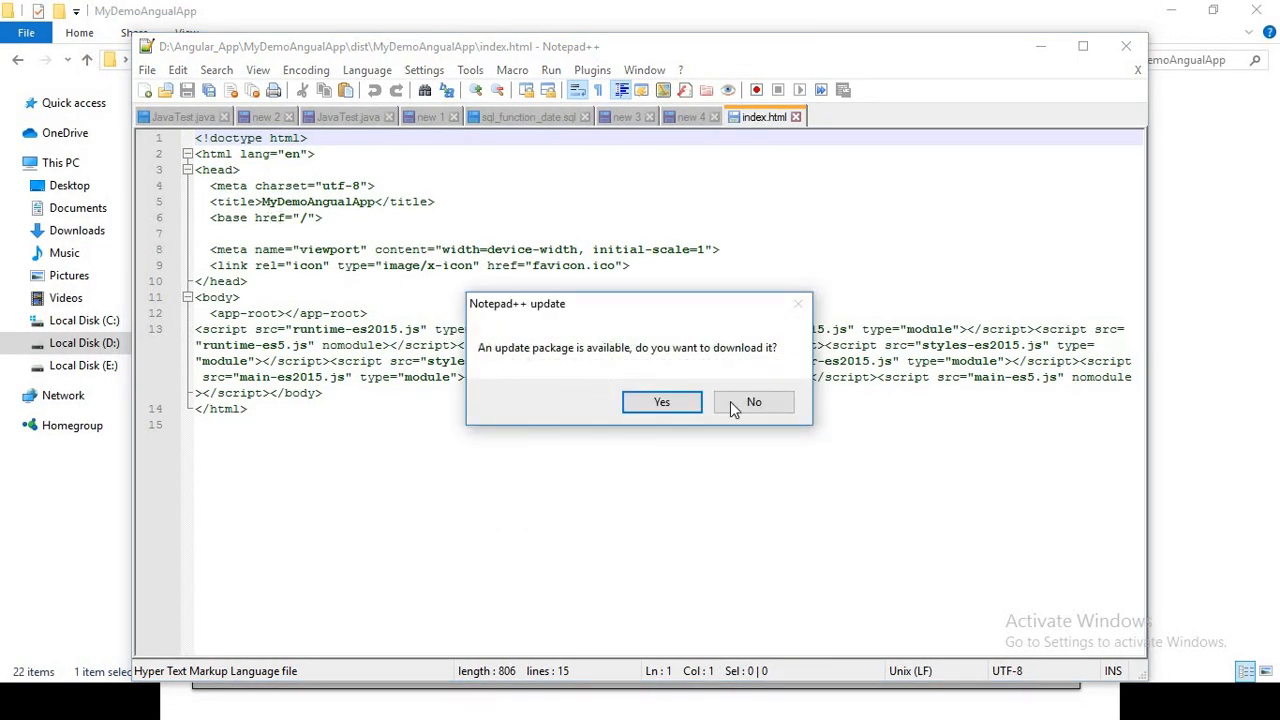
{"action": "left_click", "coordinate": [754, 405]}
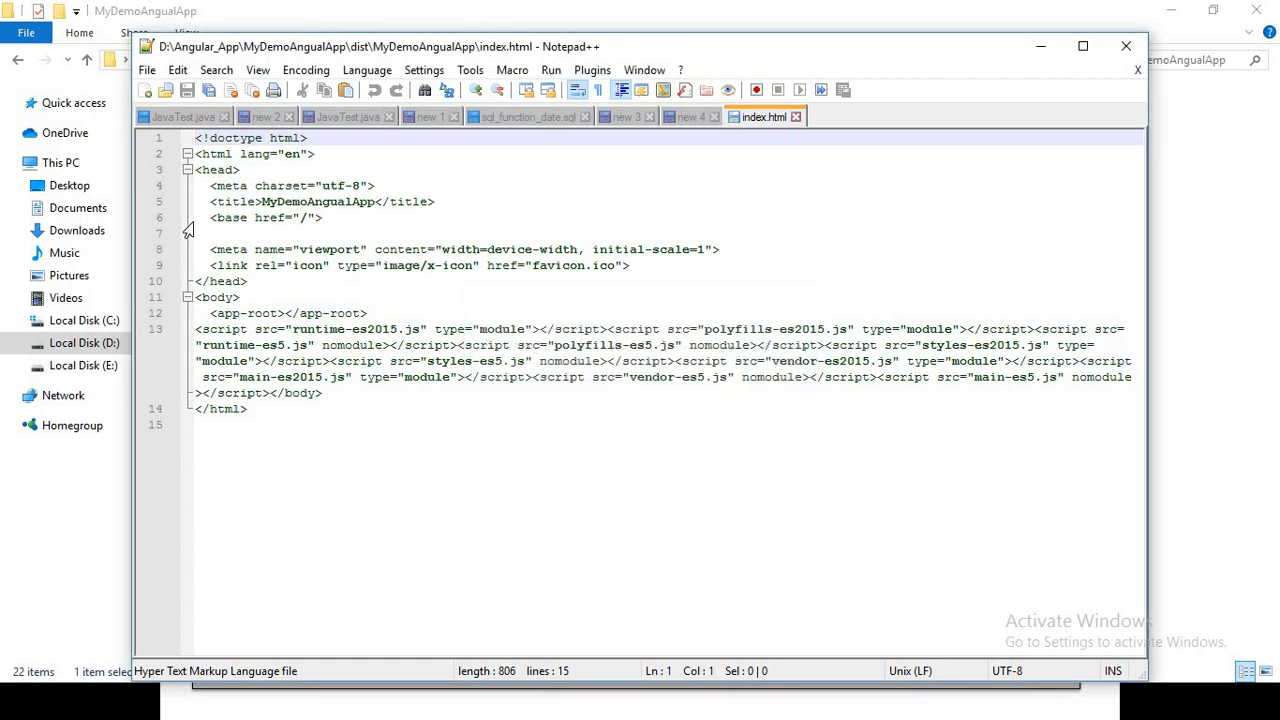
Set the base href in the built index.html to "/MyDemoApp/", save the file and close it
{"action": "left_click_drag", "start_coordinate": [208, 217], "coordinate": [326, 220]}
{"action": "left_click", "coordinate": [307, 218]}
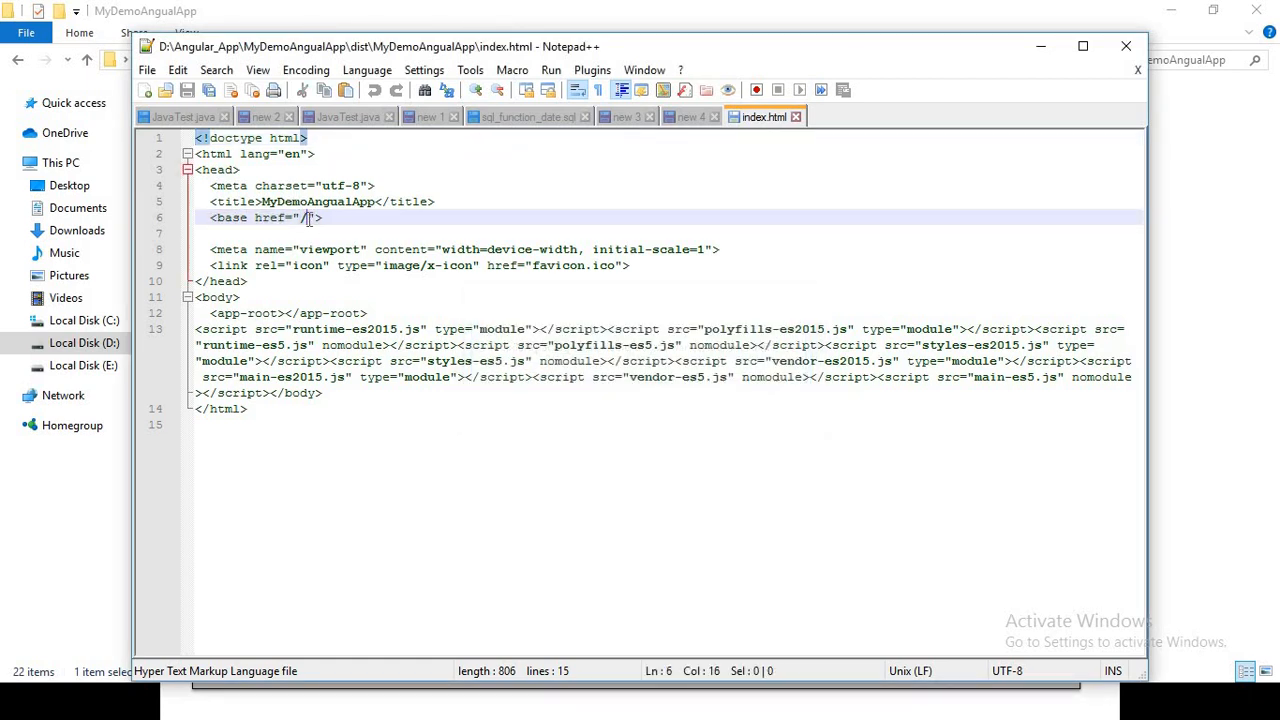
{"action": "type", "text": "MyDemoApp"}
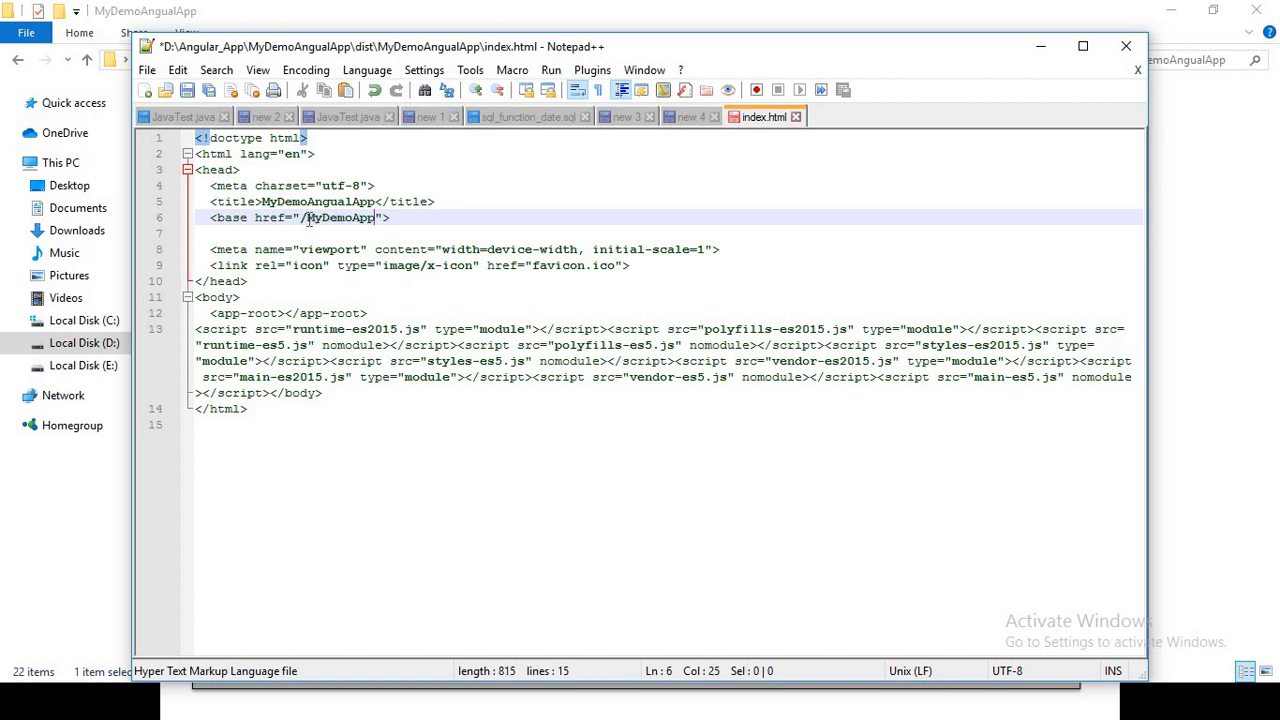
{"action": "type", "text": "/"}
{"action": "left_click", "coordinate": [297, 314]}
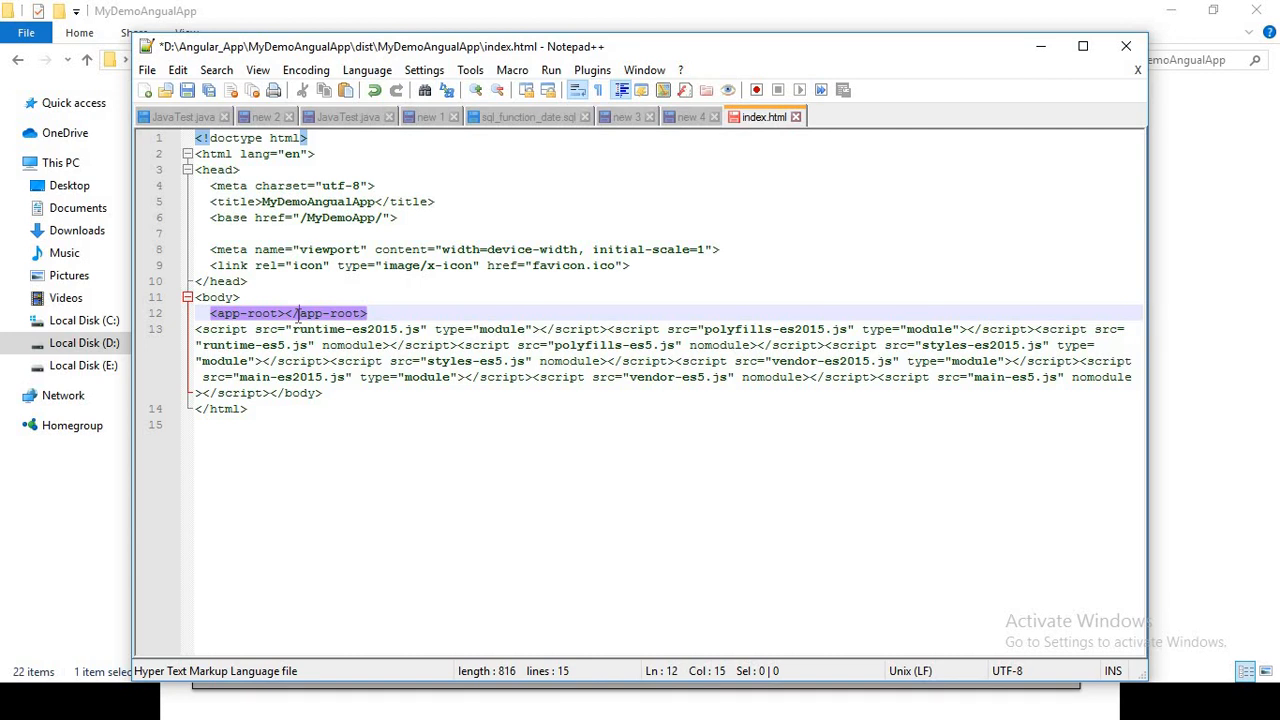
{"action": "key", "text": "ctrl+s"}
{"action": "key", "text": "ctrl+w"}
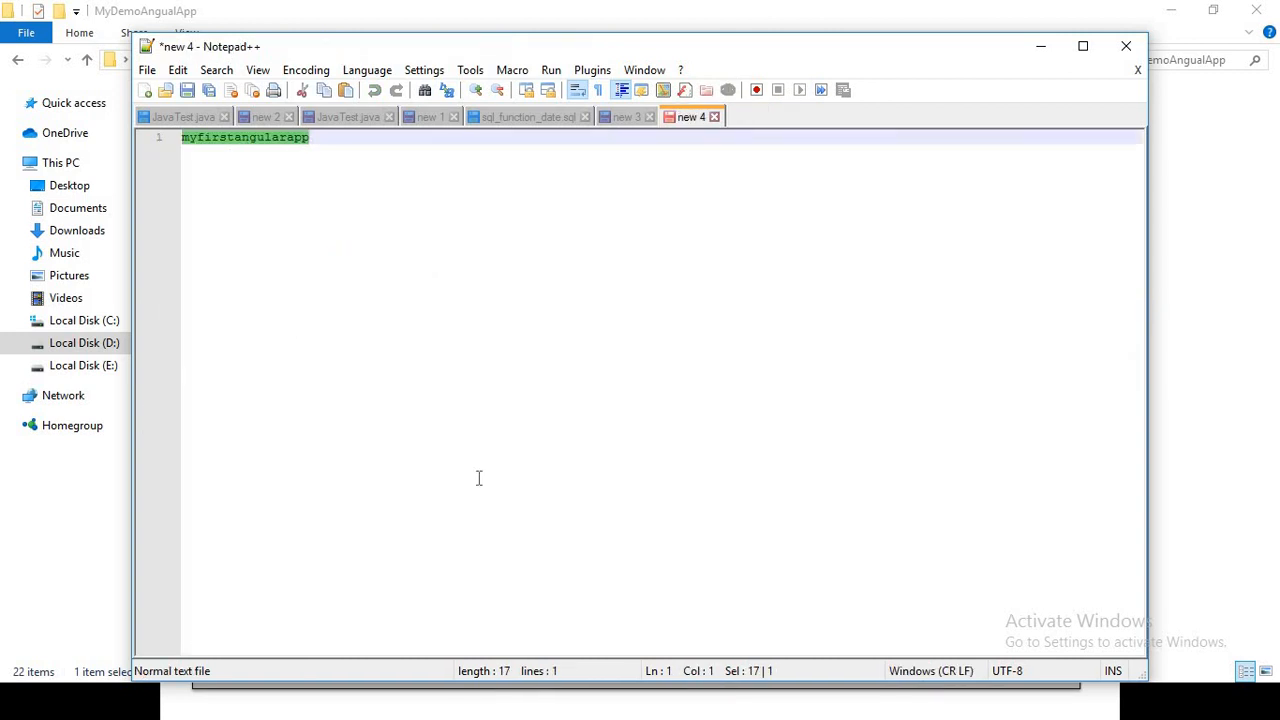
Switch to Visual Studio Code, open index.html from the project's src folder and examine its base href line
{"action": "key", "text": "alt+Tab"}
{"action": "key", "text": "Tab"}
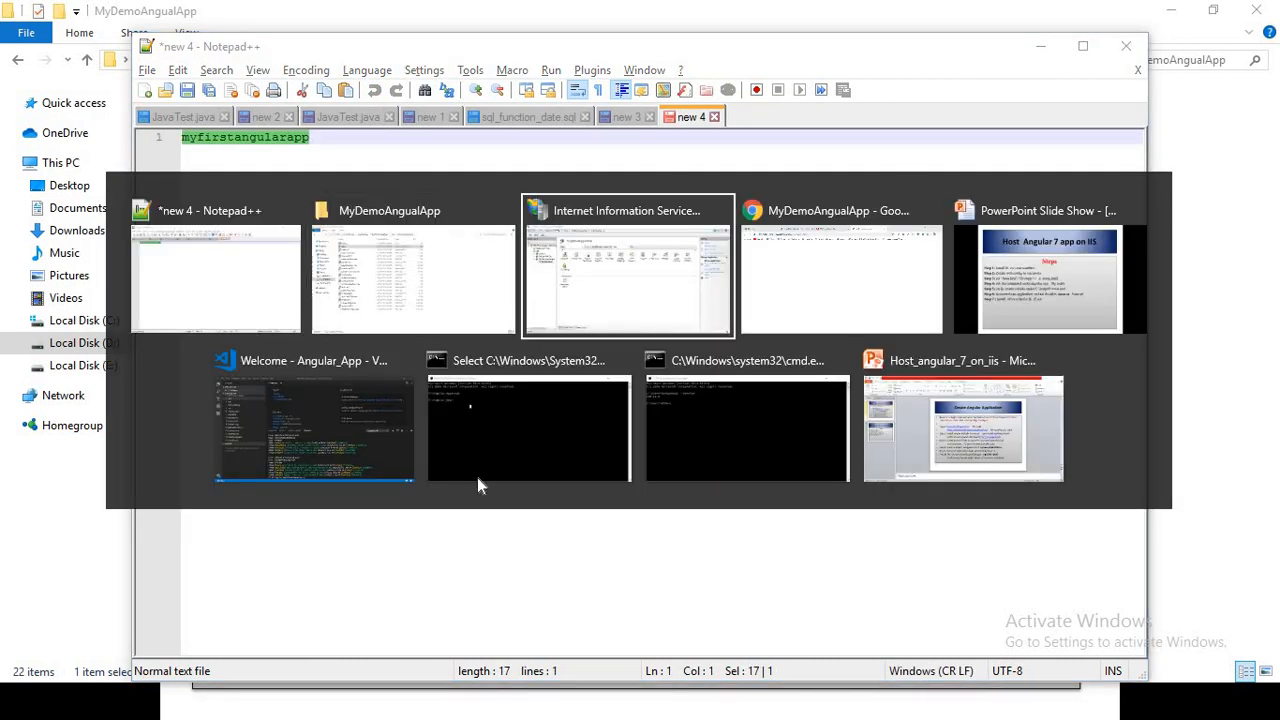
{"action": "key", "text": "Tab"}
{"action": "key", "text": "Tab"}
{"action": "key", "text": "Tab"}
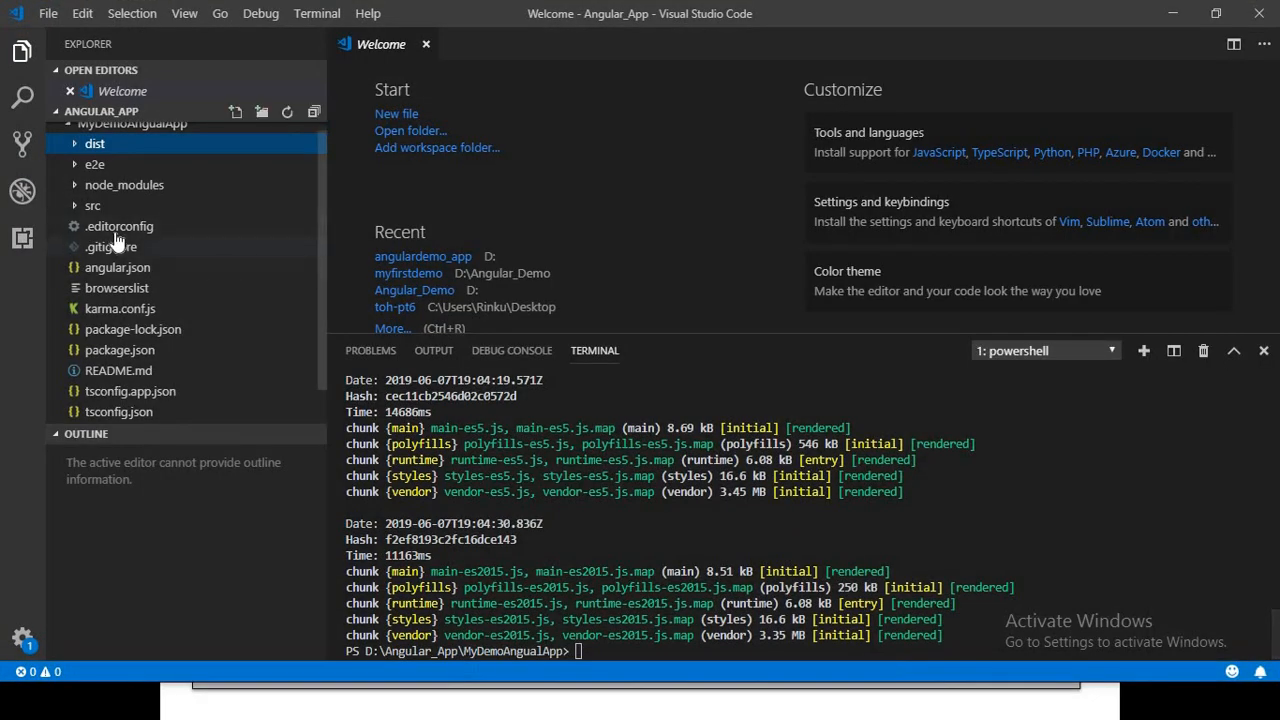
{"action": "left_click", "coordinate": [73, 208]}
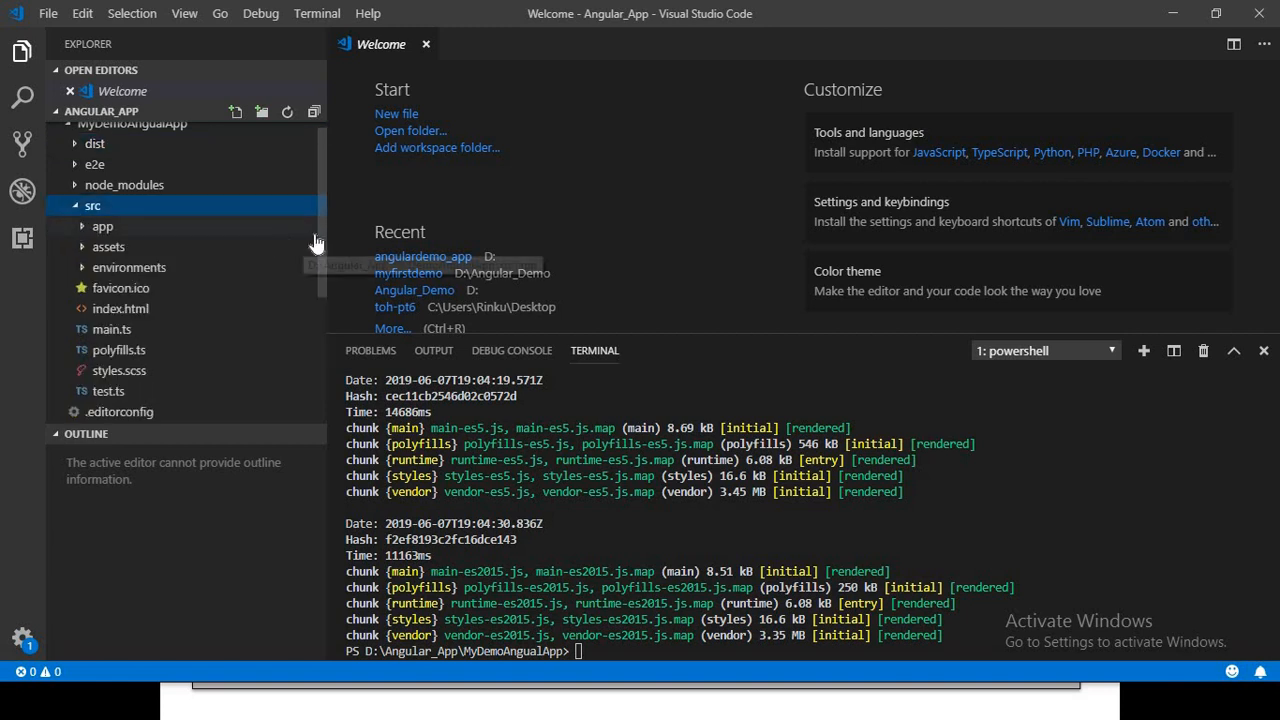
{"action": "left_click_drag", "start_coordinate": [322, 248], "coordinate": [322, 387]}
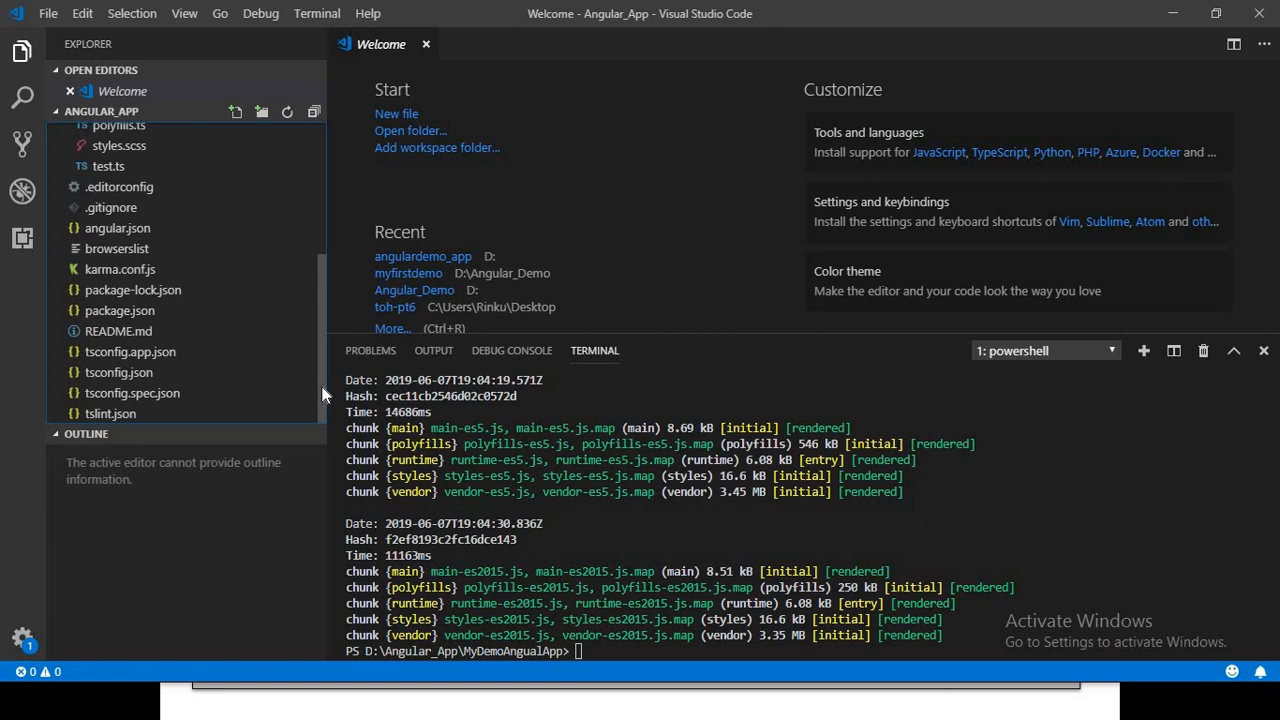
{"action": "left_click_drag", "start_coordinate": [321, 386], "coordinate": [322, 290]}
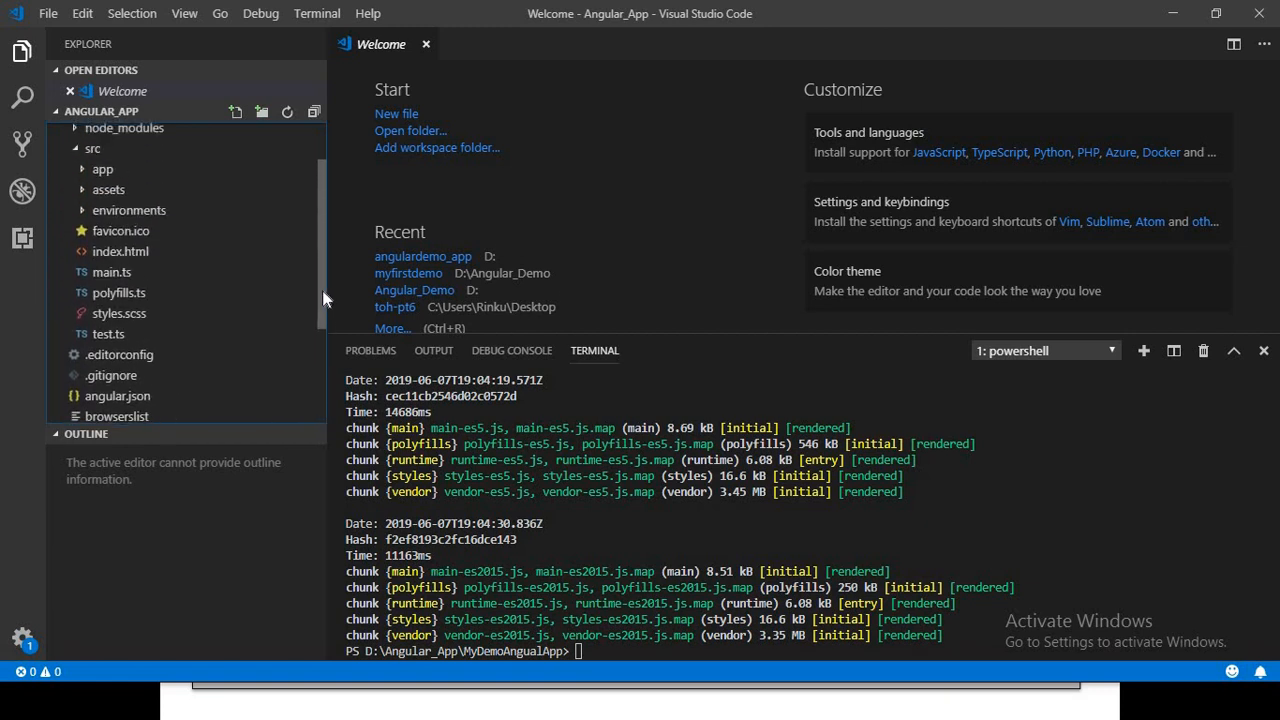
{"action": "double_click", "coordinate": [124, 256]}
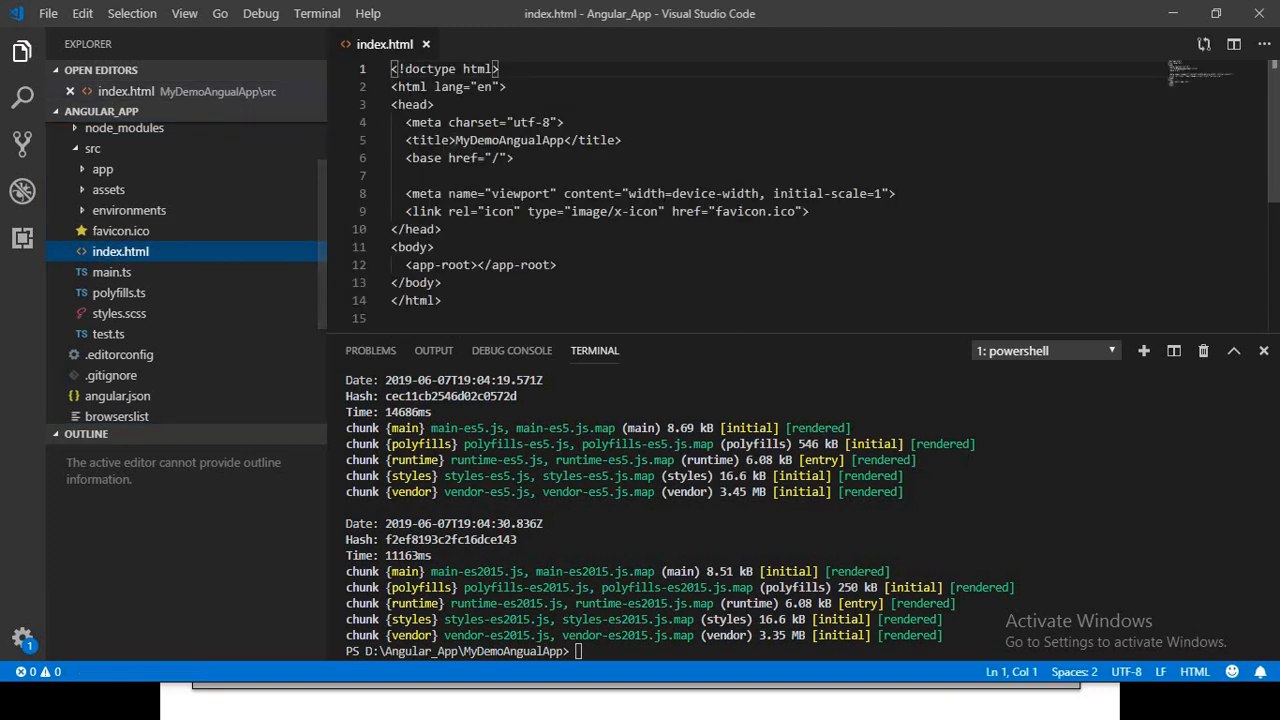
{"action": "left_click", "coordinate": [484, 158]}
{"action": "left_click", "coordinate": [501, 159]}
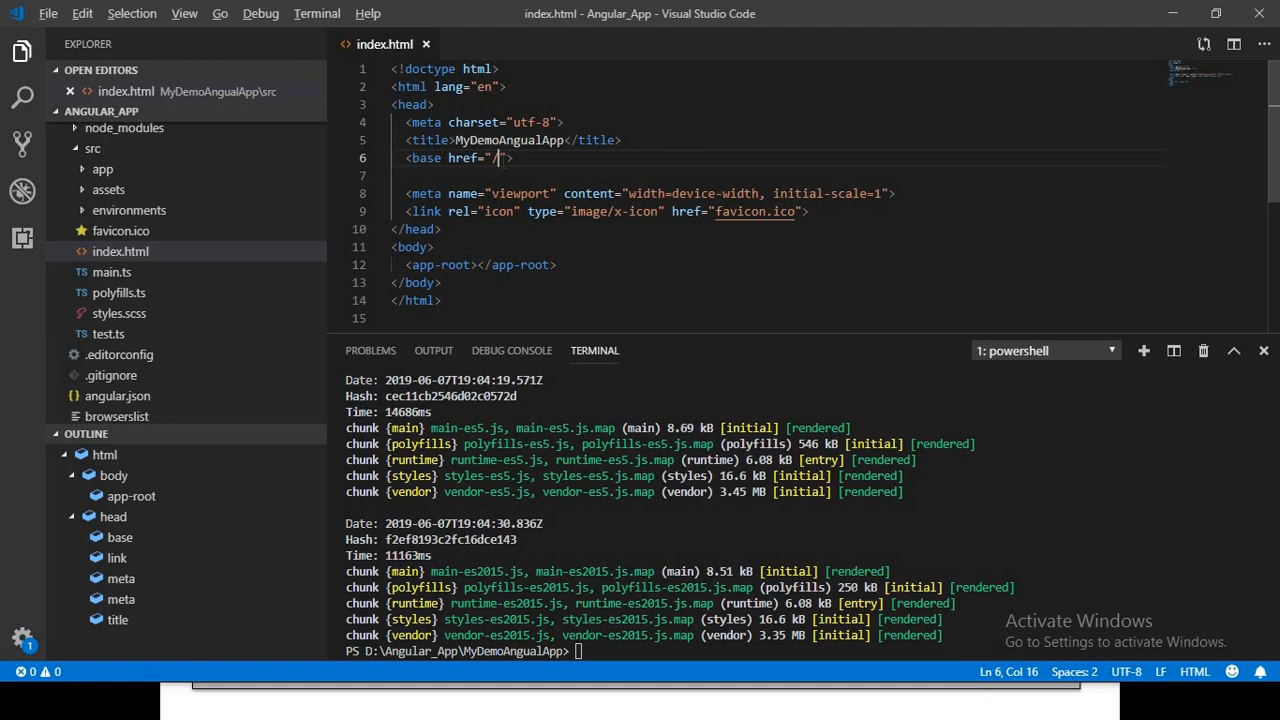
Switch to IIS Manager and browse the MyDemoApp application under MyNewAngularApp in the web browser
{"action": "key", "text": "alt+Tab"}
{"action": "key", "text": "alt+Tab"}
{"action": "key", "text": "alt+Tab"}
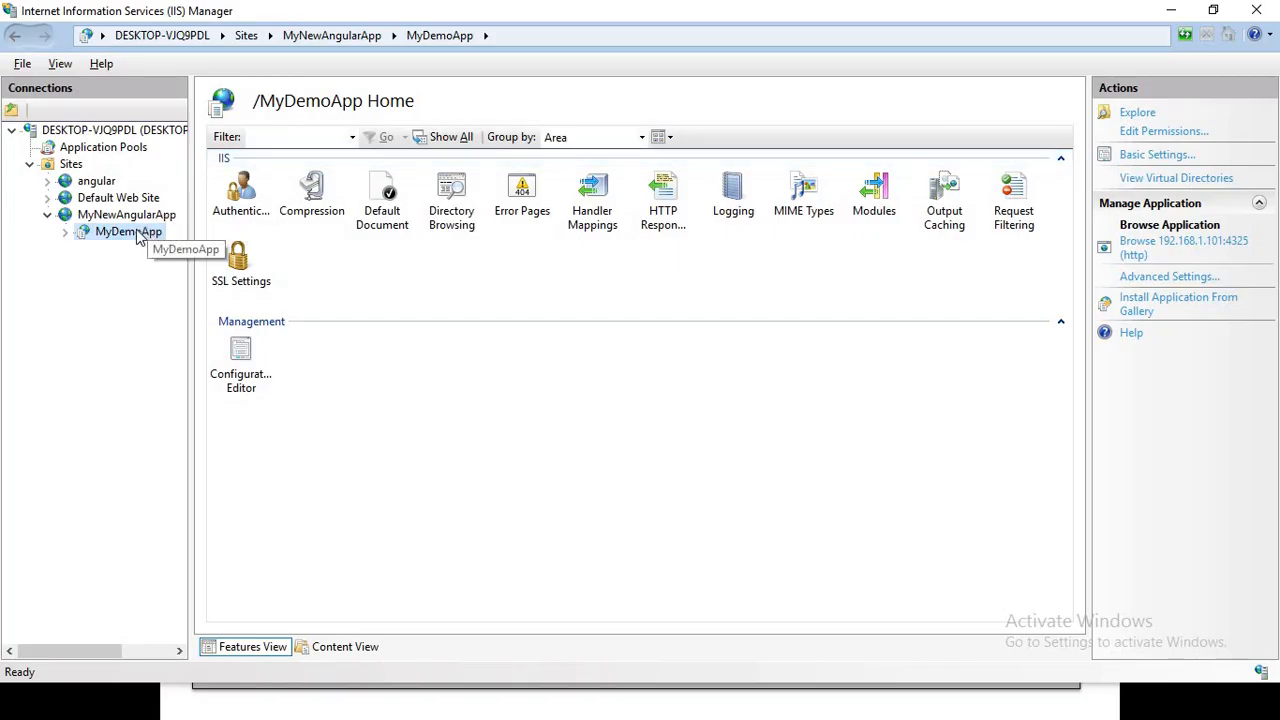
{"action": "right_click", "coordinate": [138, 237]}
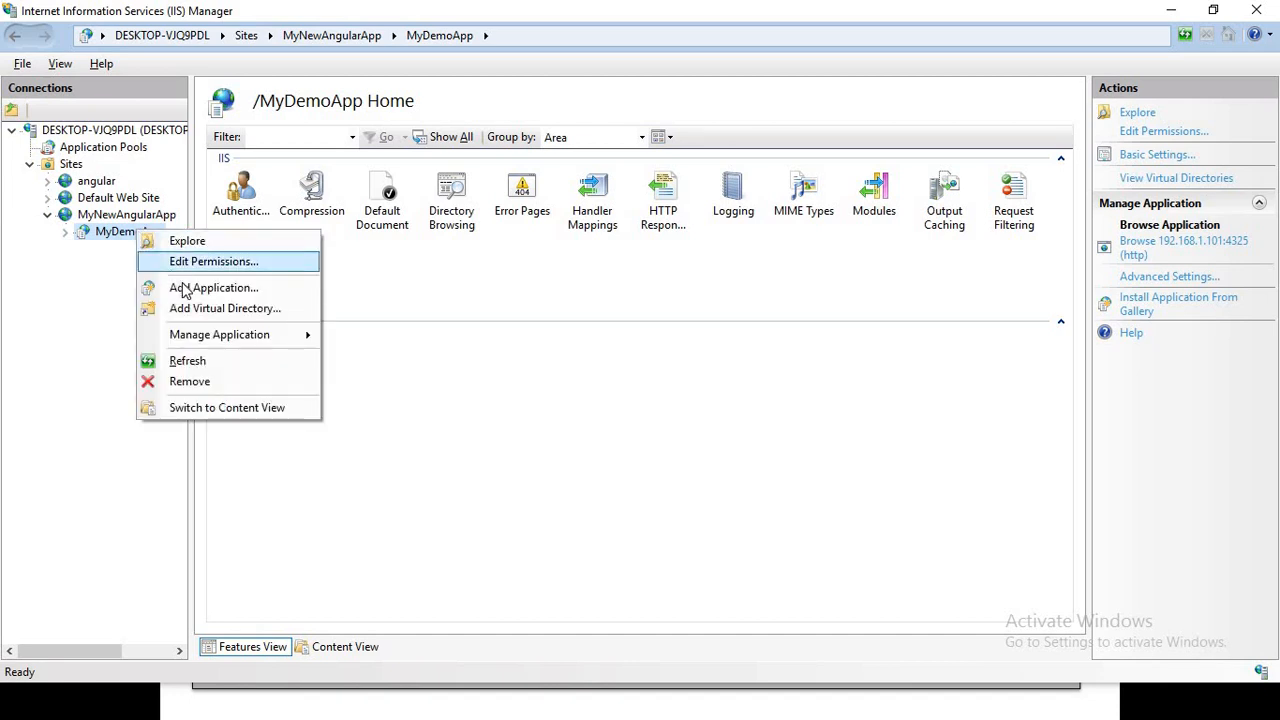
{"action": "mouse_move", "coordinate": [240, 345]}
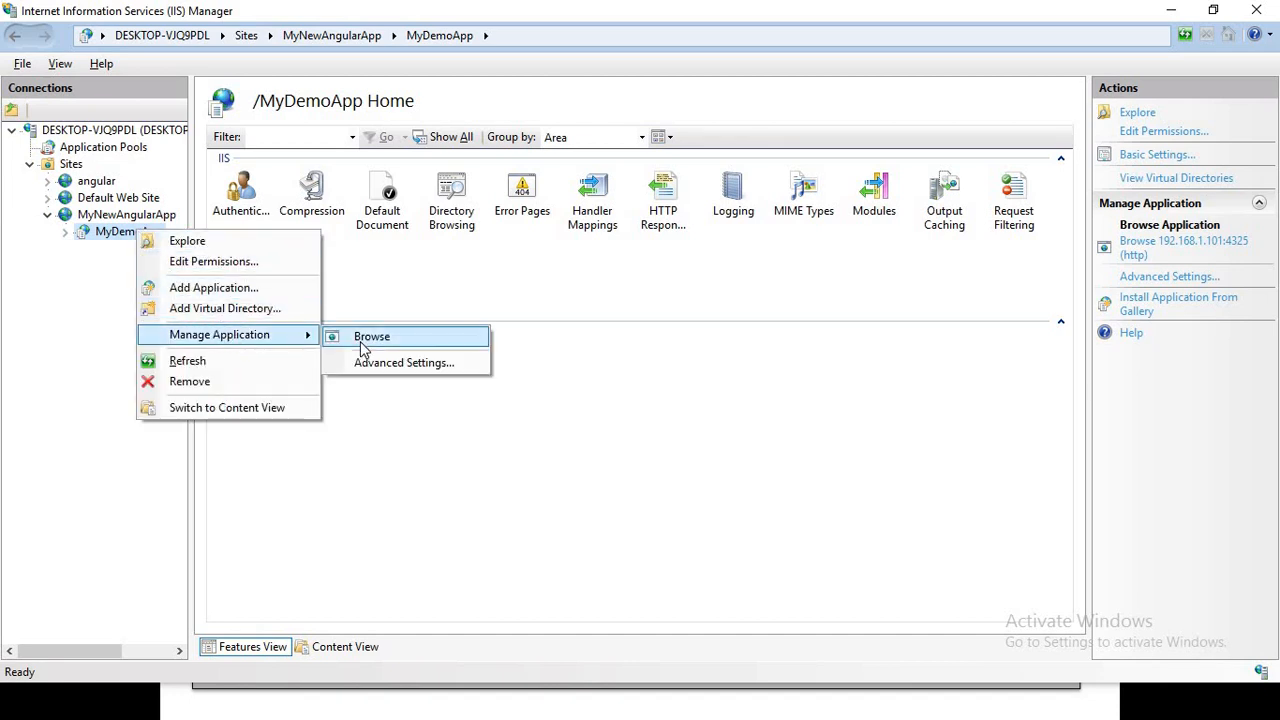
{"action": "left_click", "coordinate": [364, 340]}
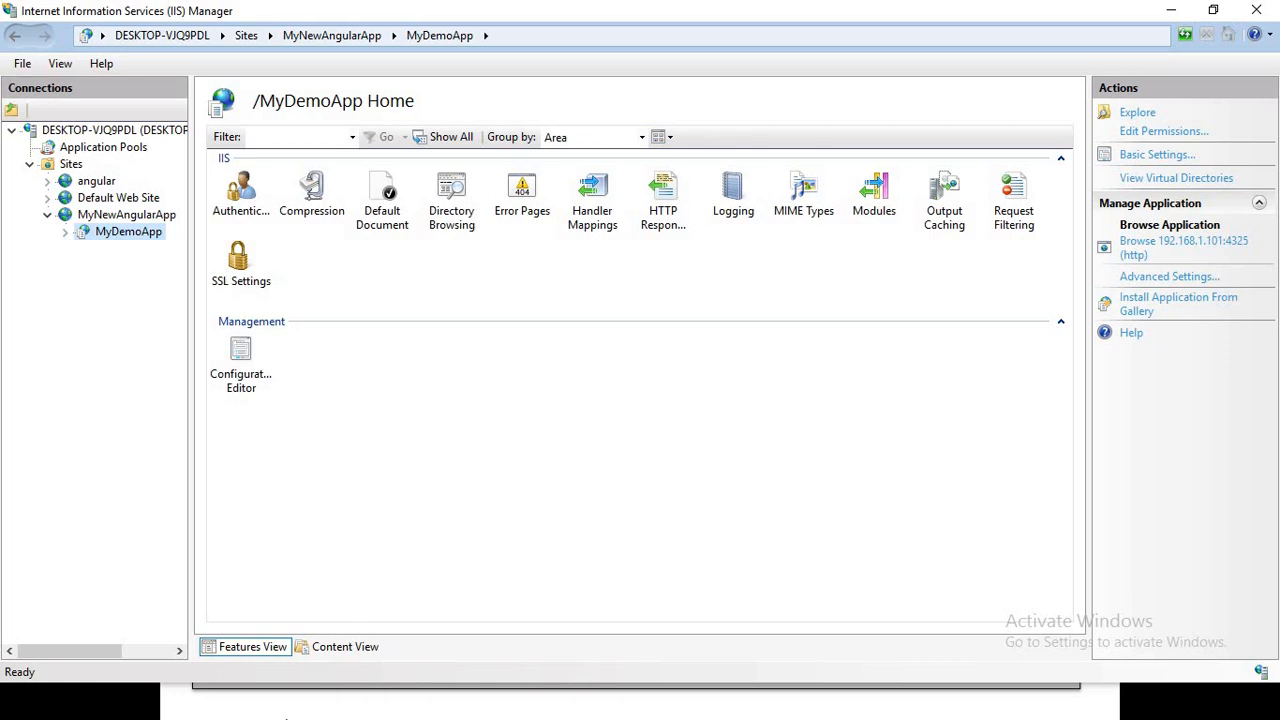
Switch to Chrome, check the MyDemoApp page and its address, and maximize the browser window
{"action": "key", "text": "super+d"}
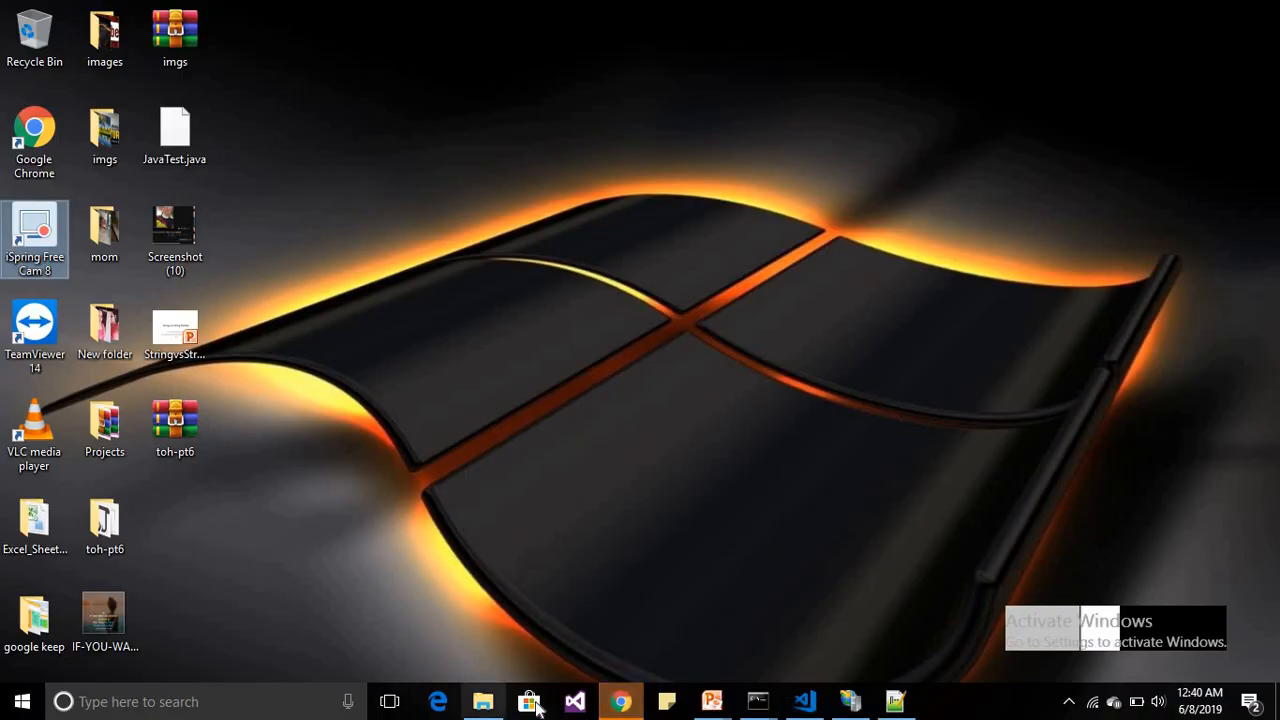
{"action": "left_click", "coordinate": [634, 712]}
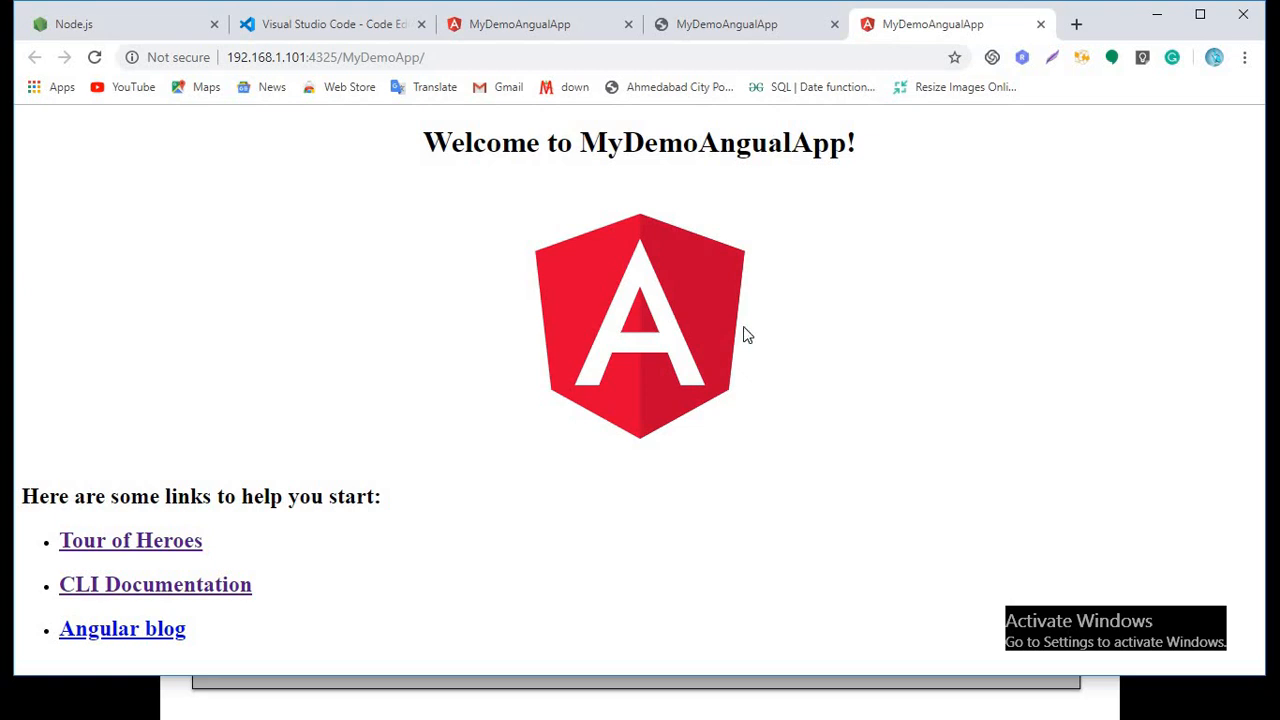
{"action": "left_click", "coordinate": [279, 58]}
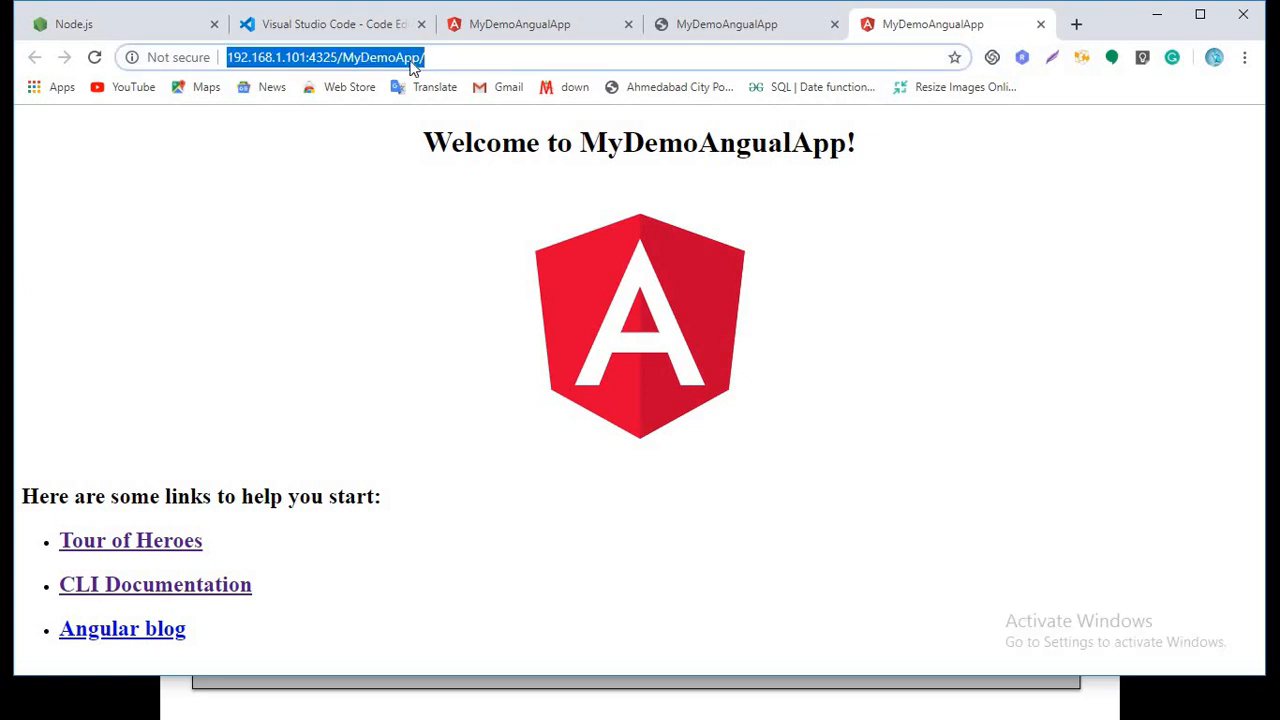
{"action": "left_click", "coordinate": [459, 61]}
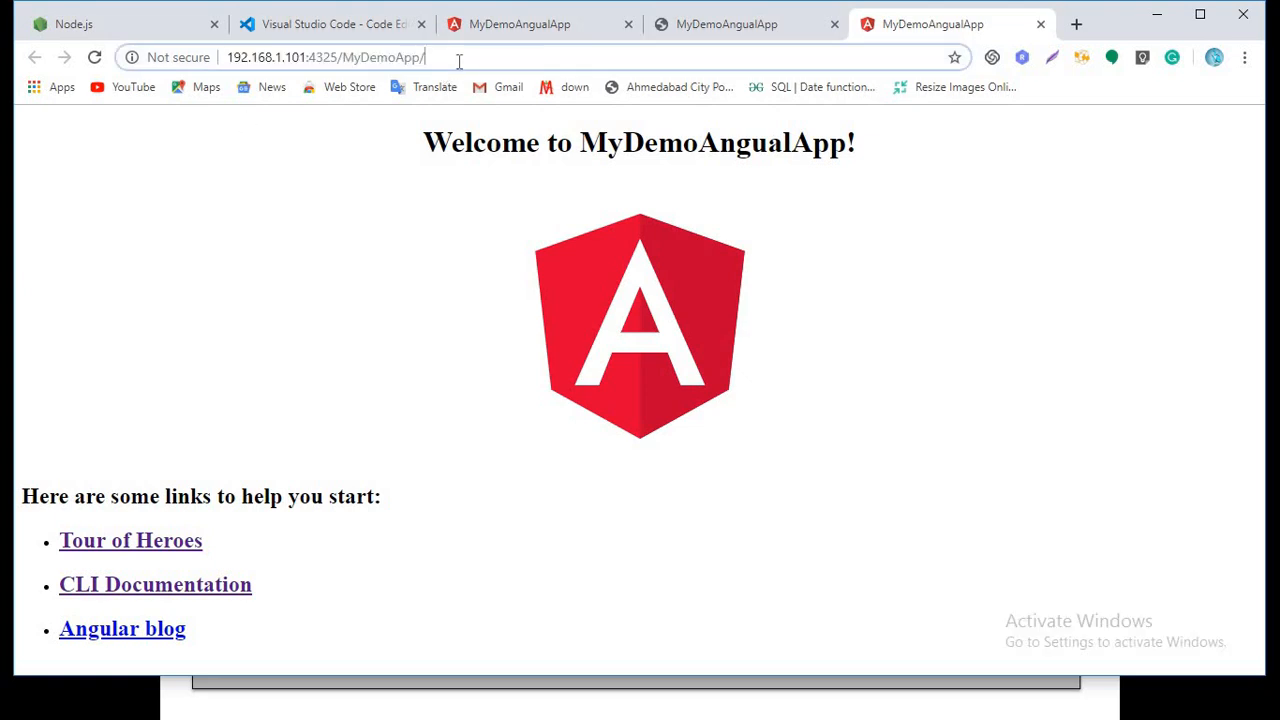
{"action": "left_click", "coordinate": [362, 224]}
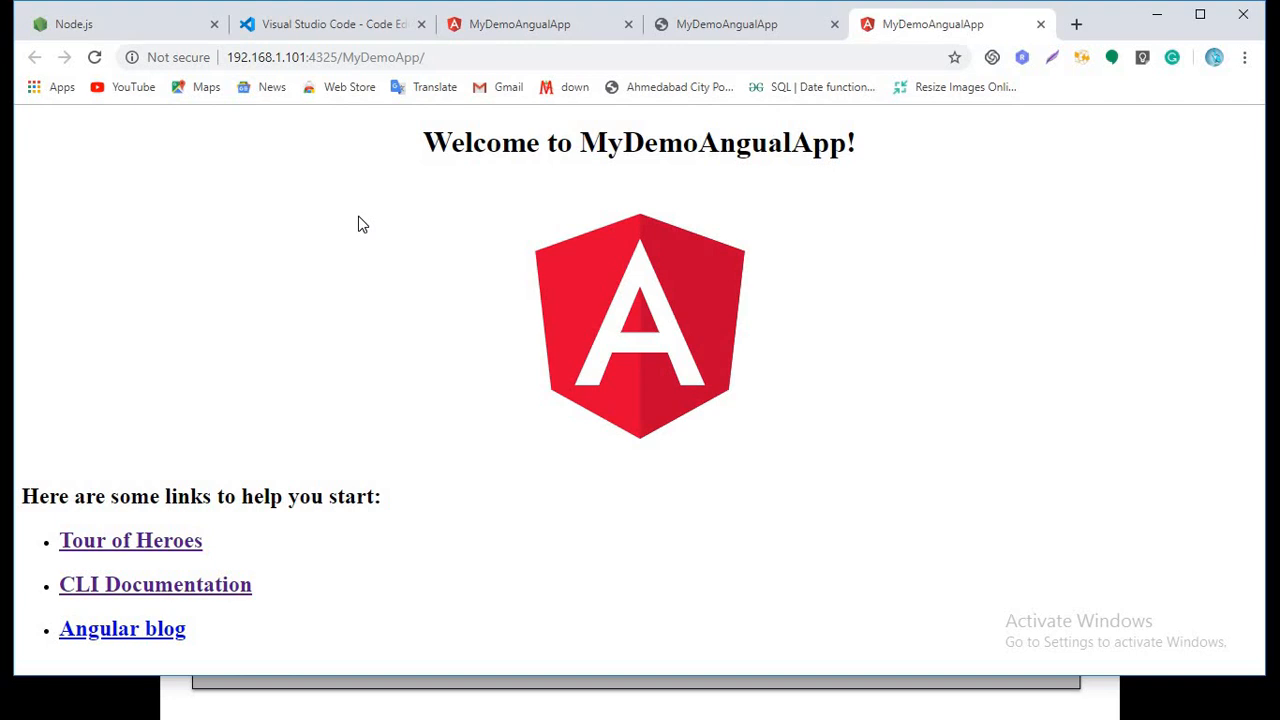
{"action": "left_click", "coordinate": [1208, 14]}
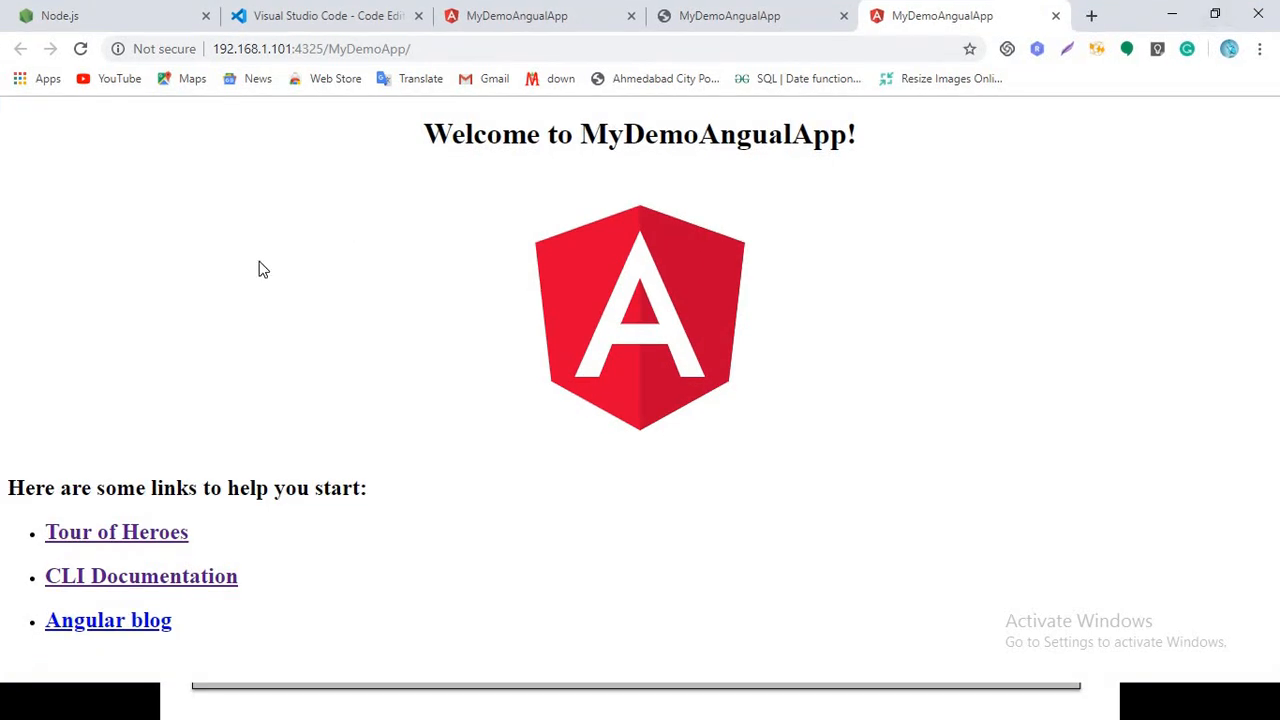
Look at index.html in Visual Studio Code and switch to the PowerPoint slide show to review the IIS hosting steps
{"action": "key", "text": "super+d"}
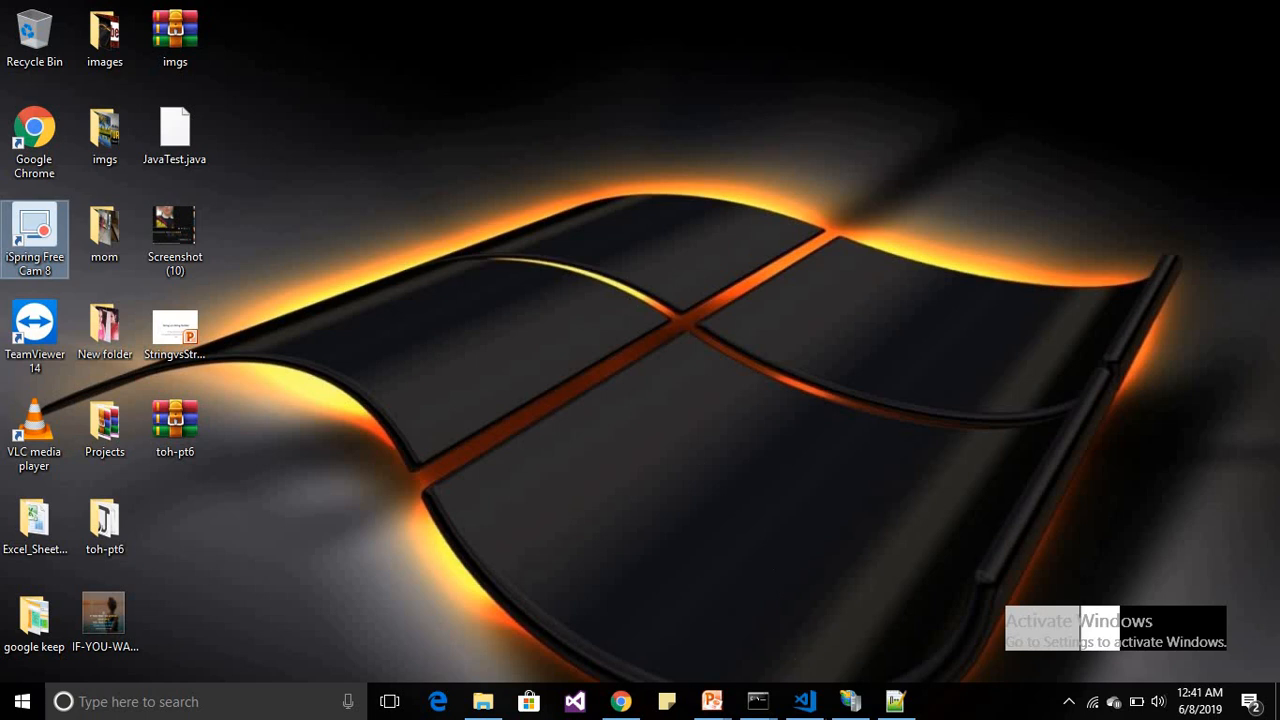
{"action": "left_click", "coordinate": [805, 701]}
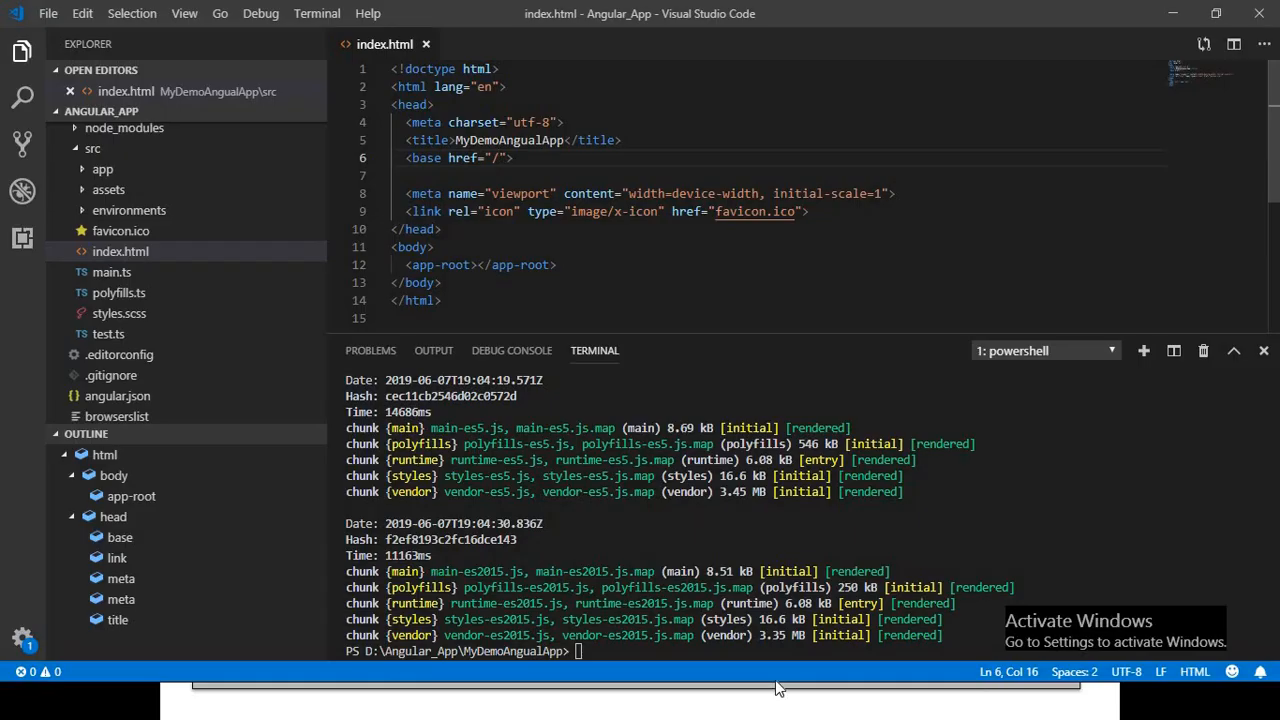
{"action": "key", "text": "super+d"}
{"action": "mouse_move", "coordinate": [716, 703]}
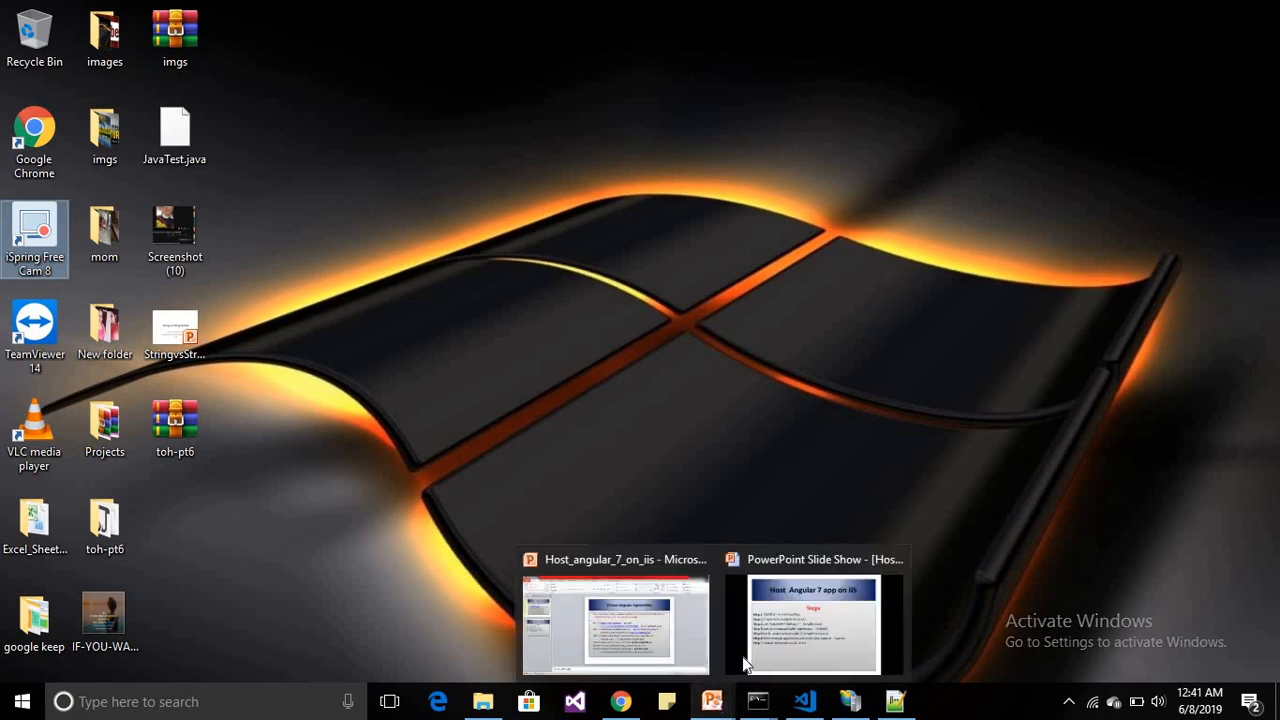
{"action": "left_click", "coordinate": [818, 622]}
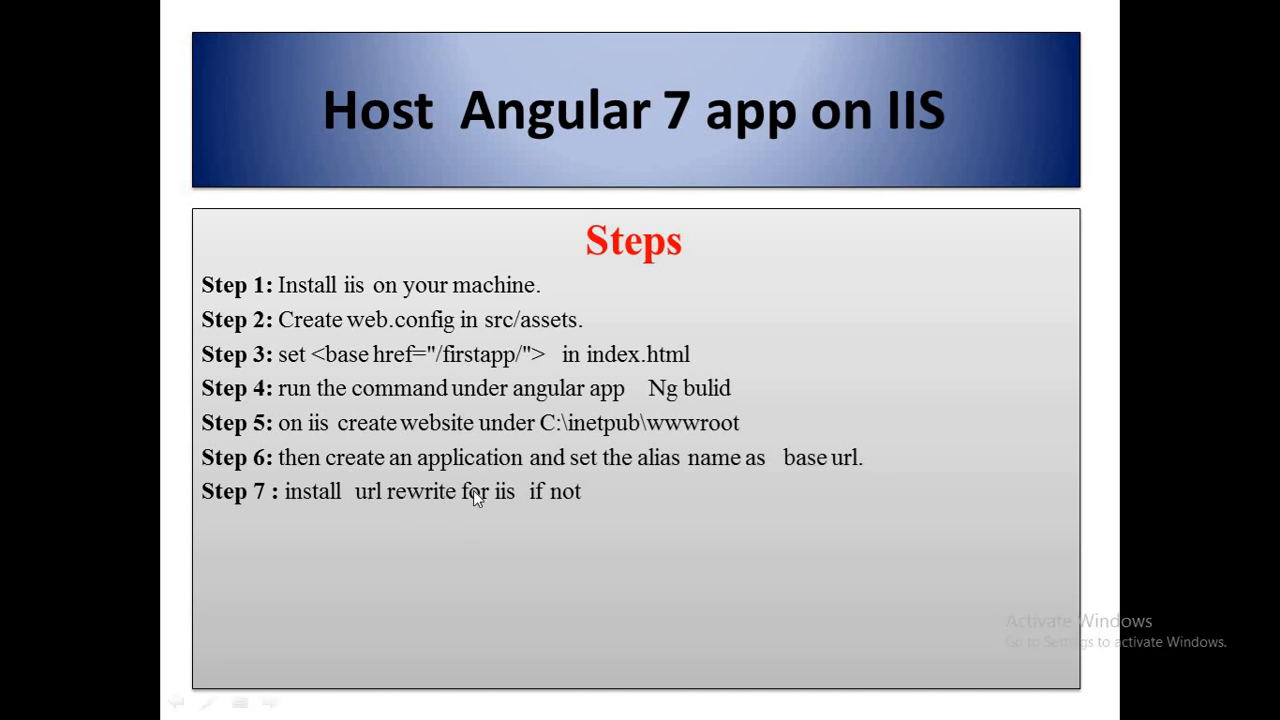
Switch to Chrome, search in a new tab for "url rewrite for iis", and open the URL Rewrite download page on IIS.net
{"action": "key", "text": "super+d"}
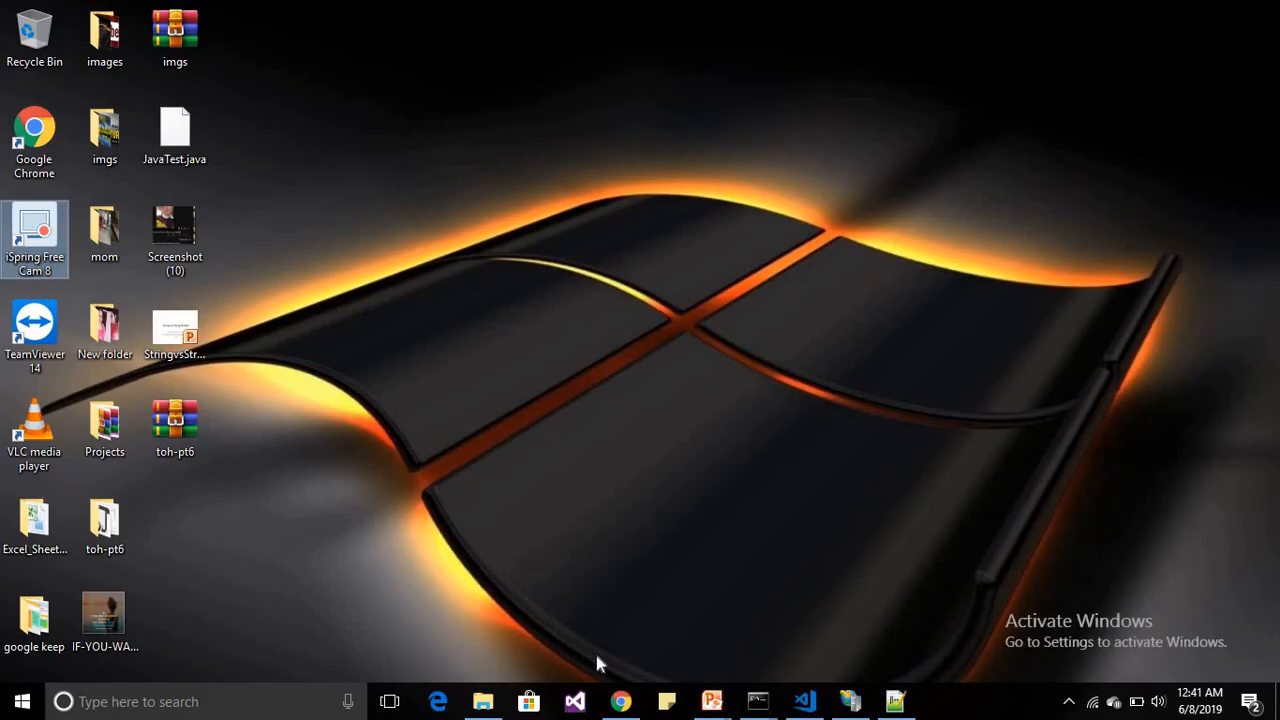
{"action": "left_click", "coordinate": [620, 701]}
{"action": "key", "text": "ctrl+t"}
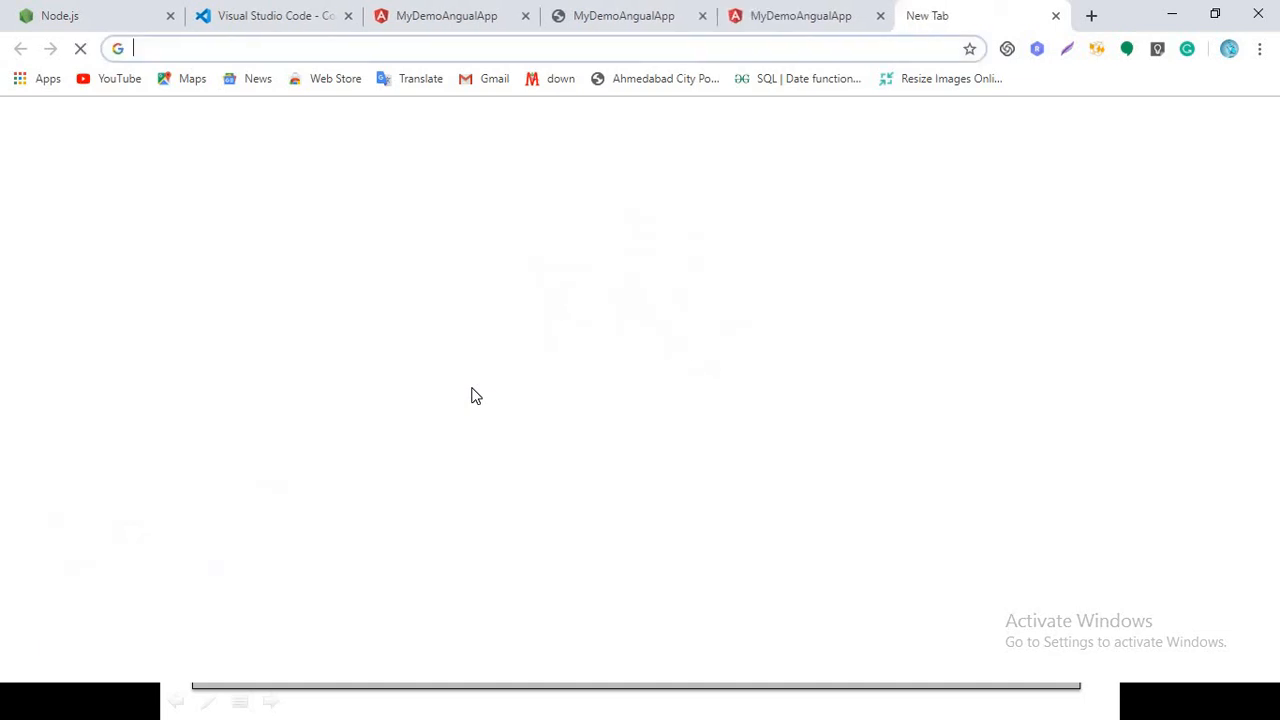
{"action": "type", "text": "url re"}
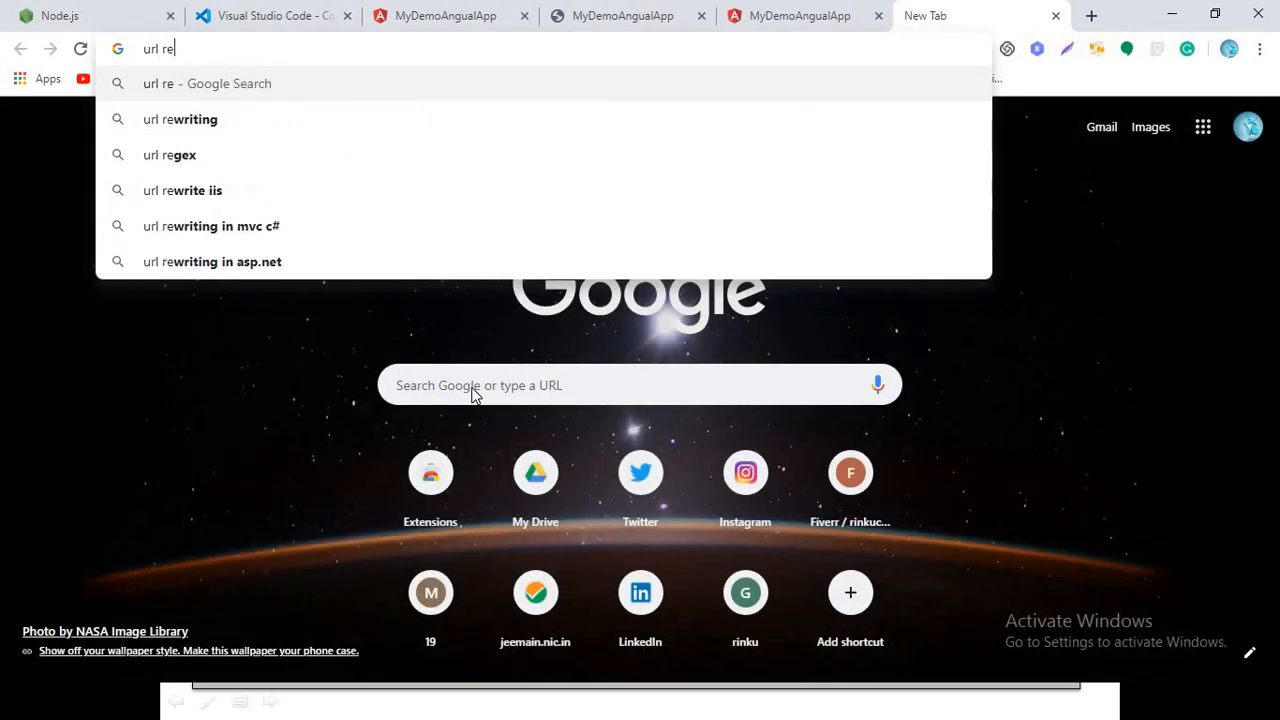
{"action": "type", "text": "write for "}
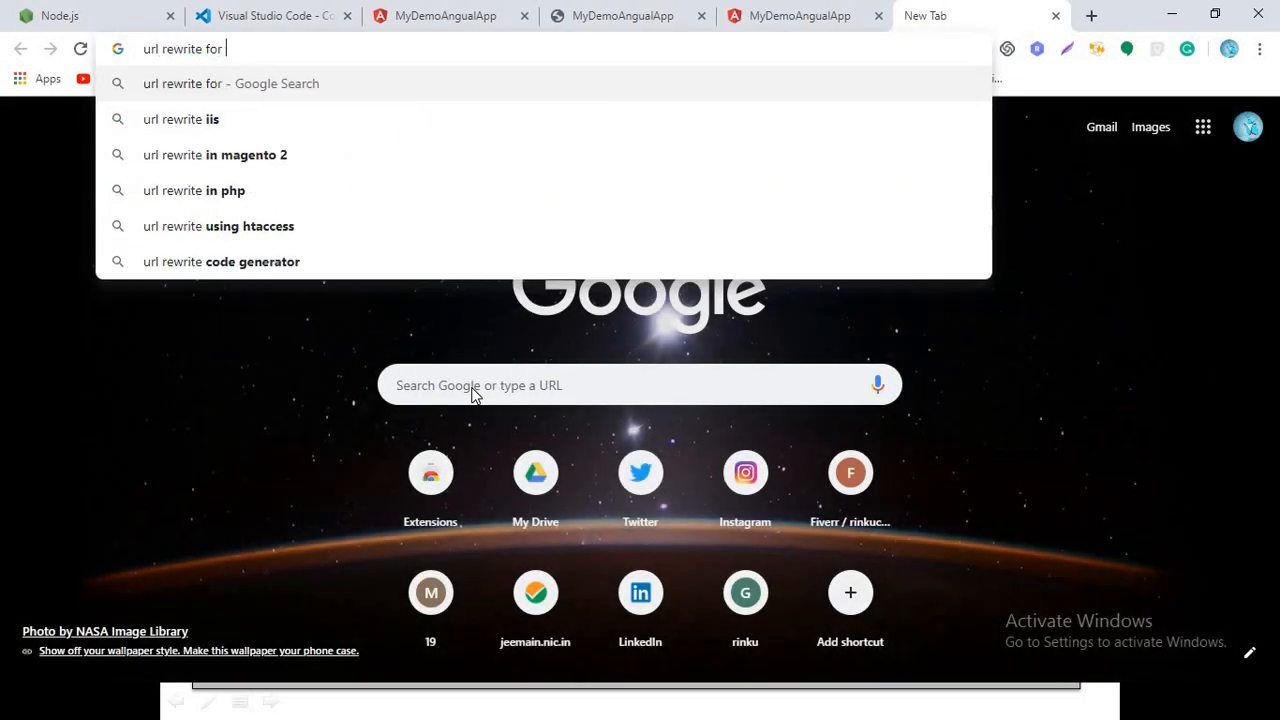
{"action": "type", "text": "iis"}
{"action": "key", "text": "Return"}
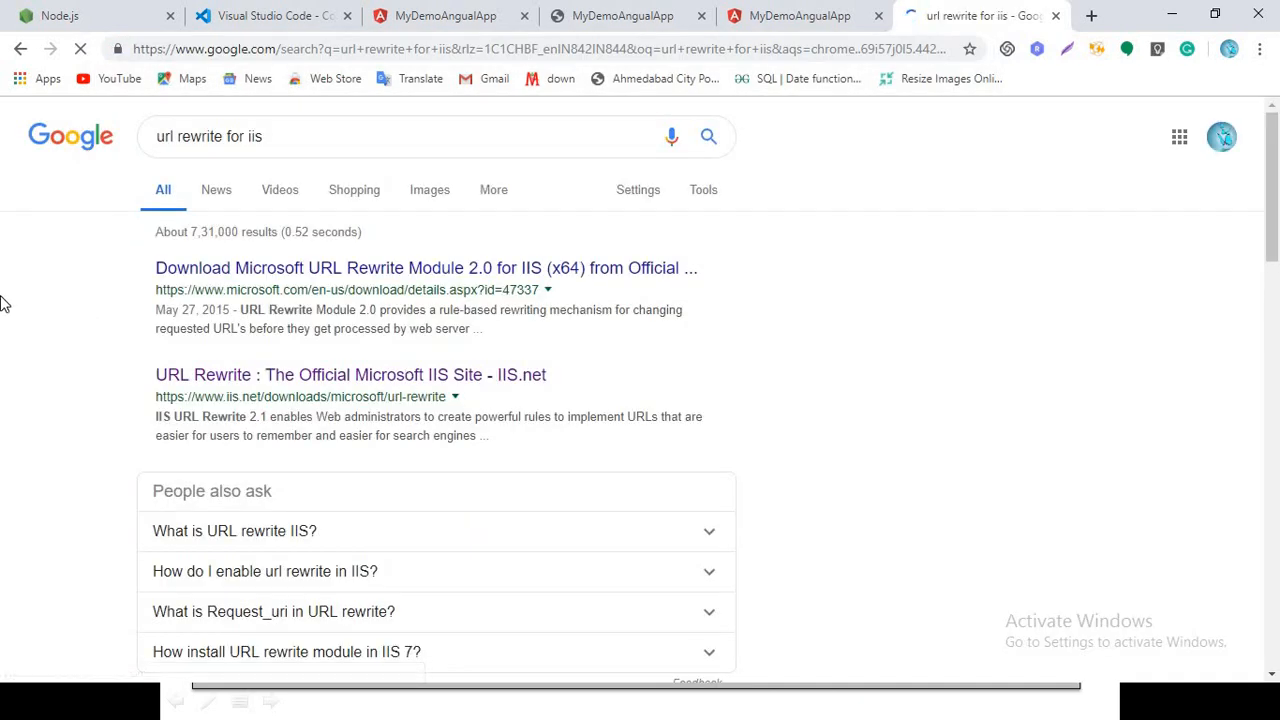
{"action": "left_click", "coordinate": [298, 376]}
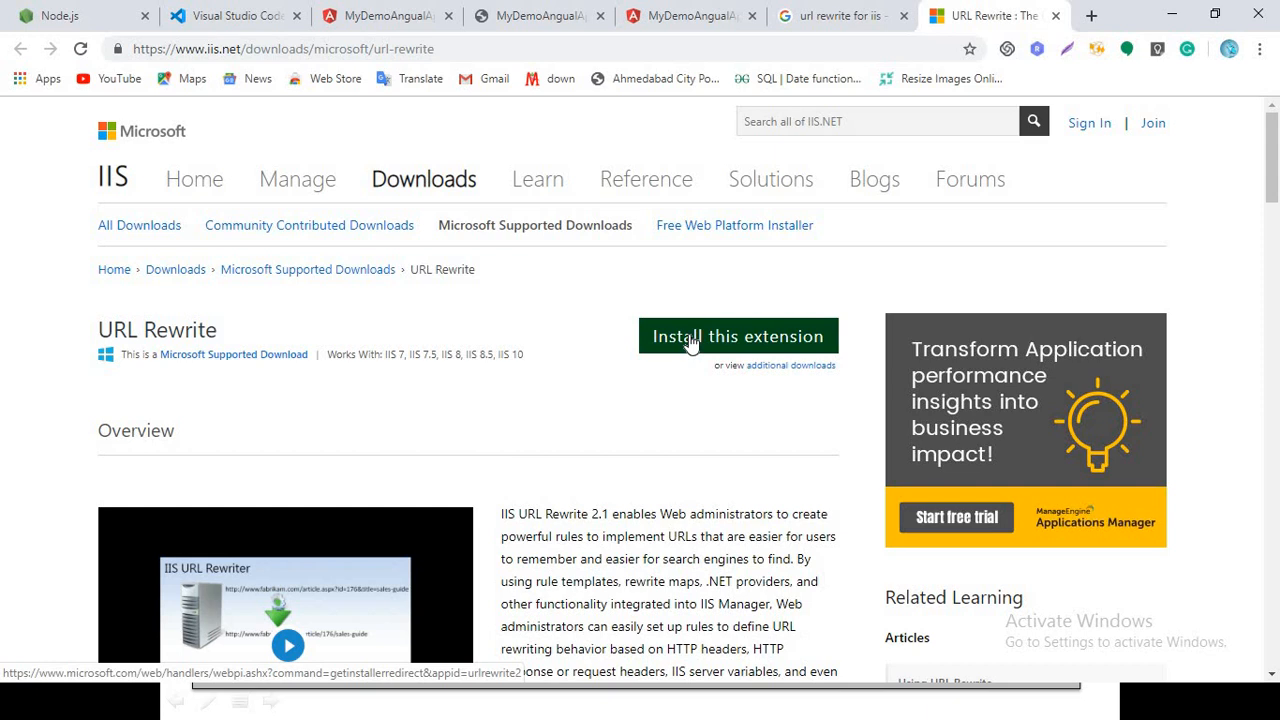
{"action": "scroll", "coordinate": [651, 572], "scroll_direction": "down", "scroll_amount": 2}
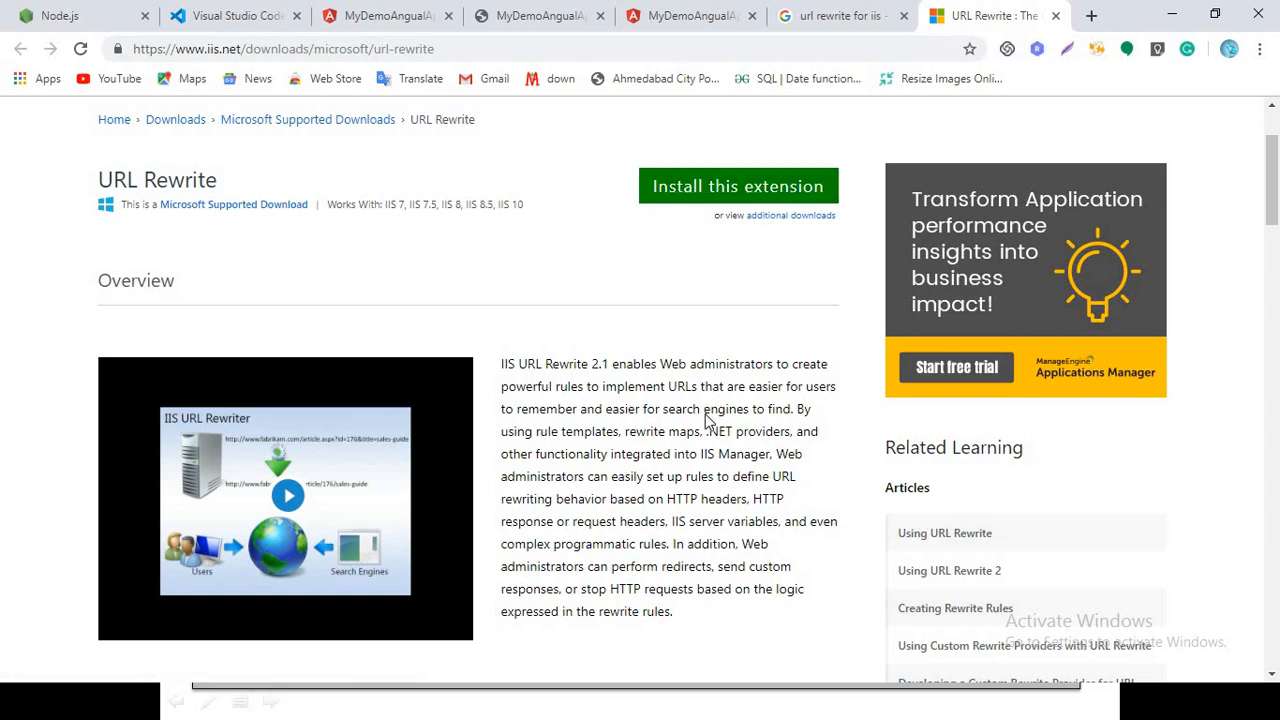
Switch to IIS Manager to review the MyDemoApp application under MyNewAngularApp, and return to the slide show
{"action": "key", "text": "alt+Tab"}
{"action": "key", "text": "super+d"}
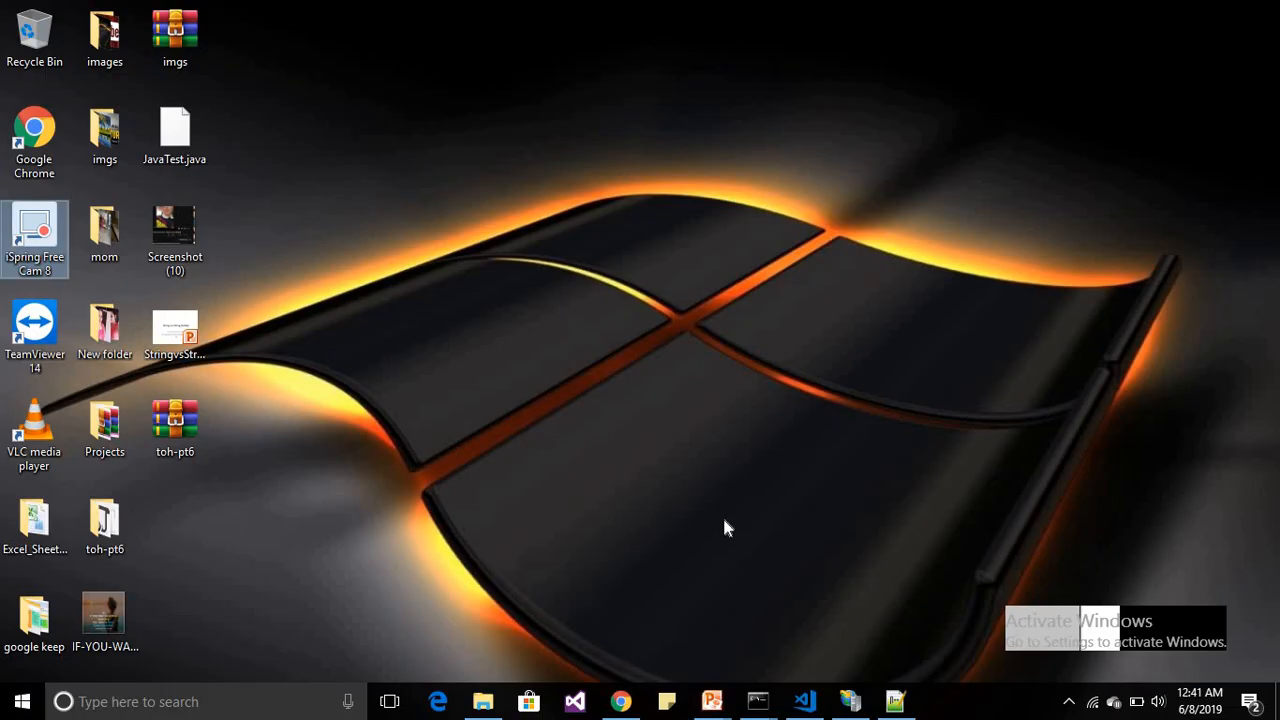
{"action": "left_click", "coordinate": [850, 701]}
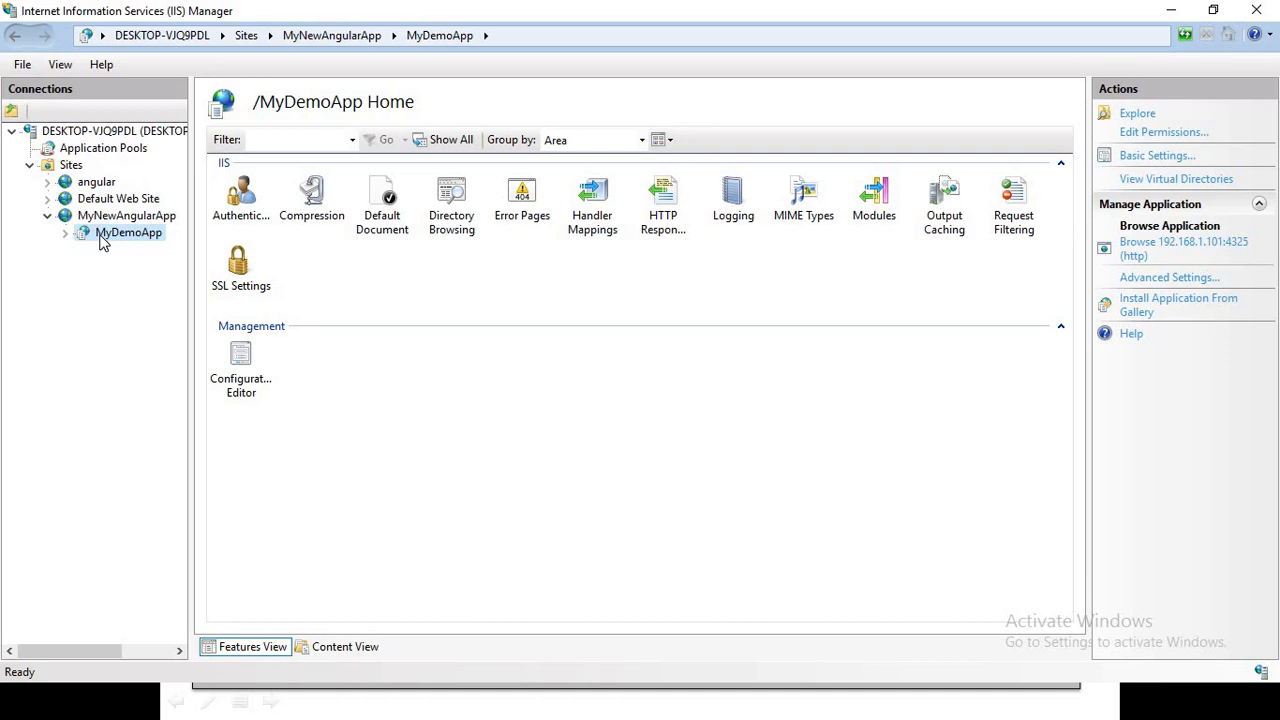
{"action": "key", "text": "alt+Tab"}
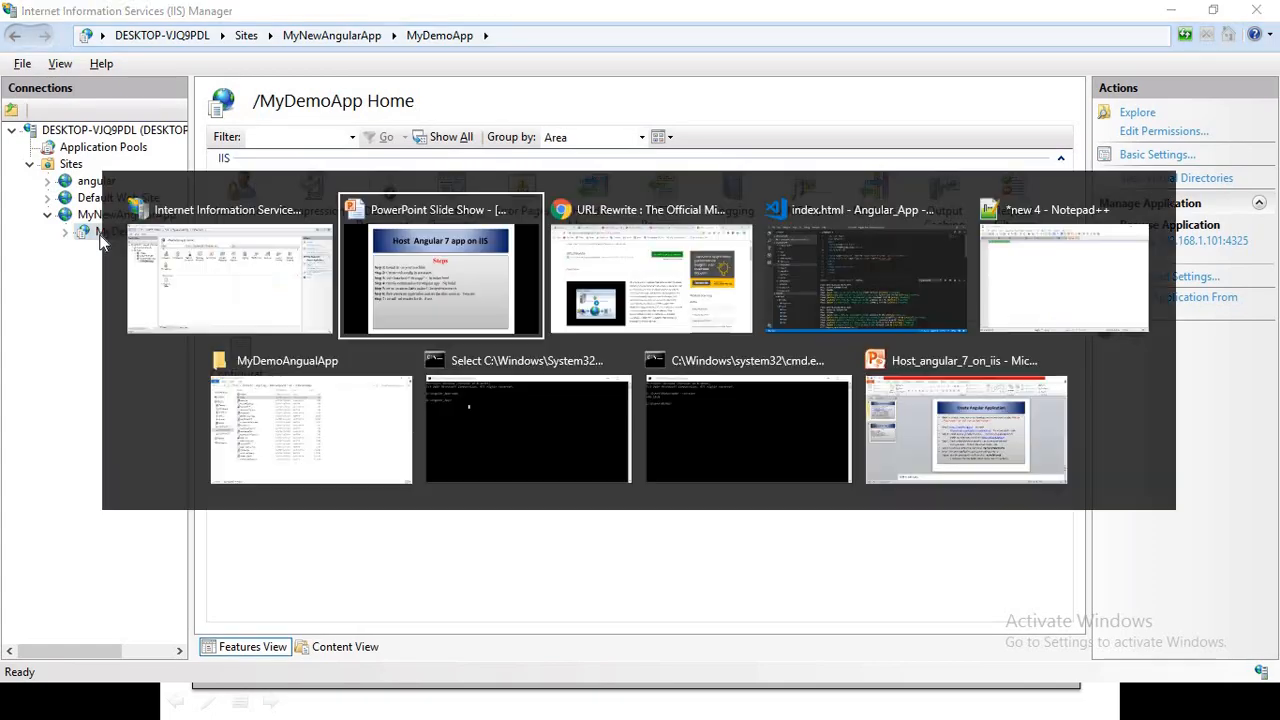